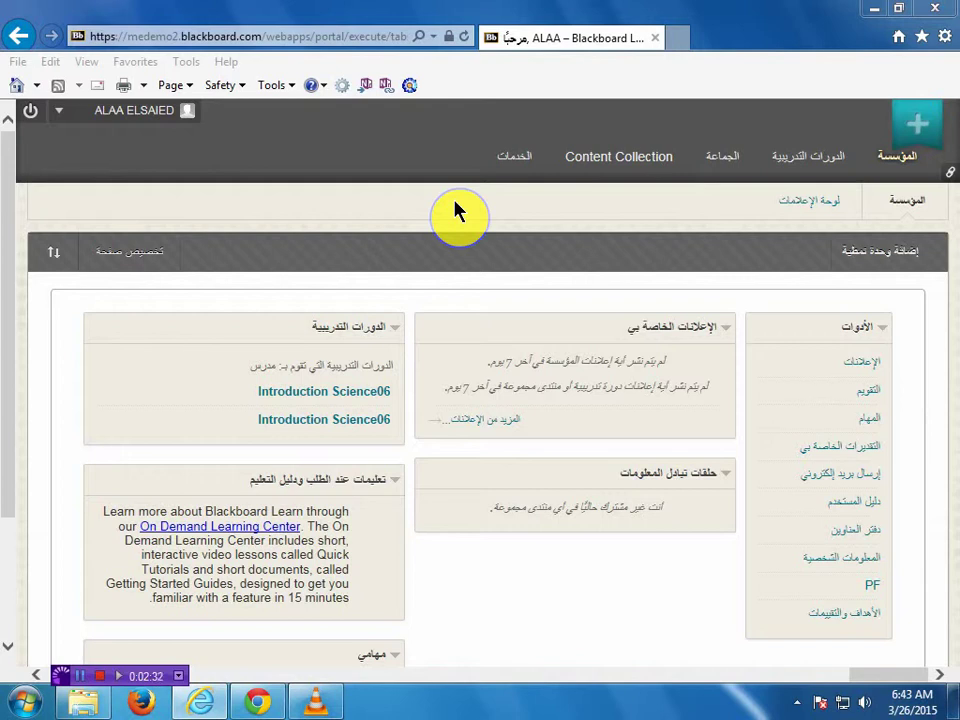
Open the first listed Introduction Science06 course and look at the themes available for it.
click(358, 393)
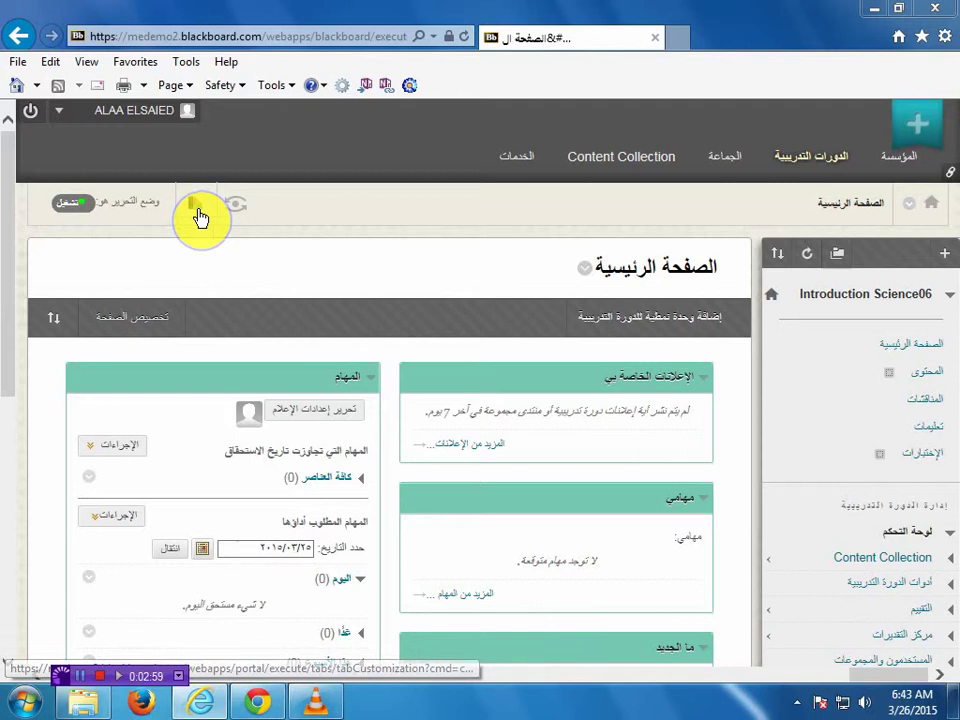
click(196, 206)
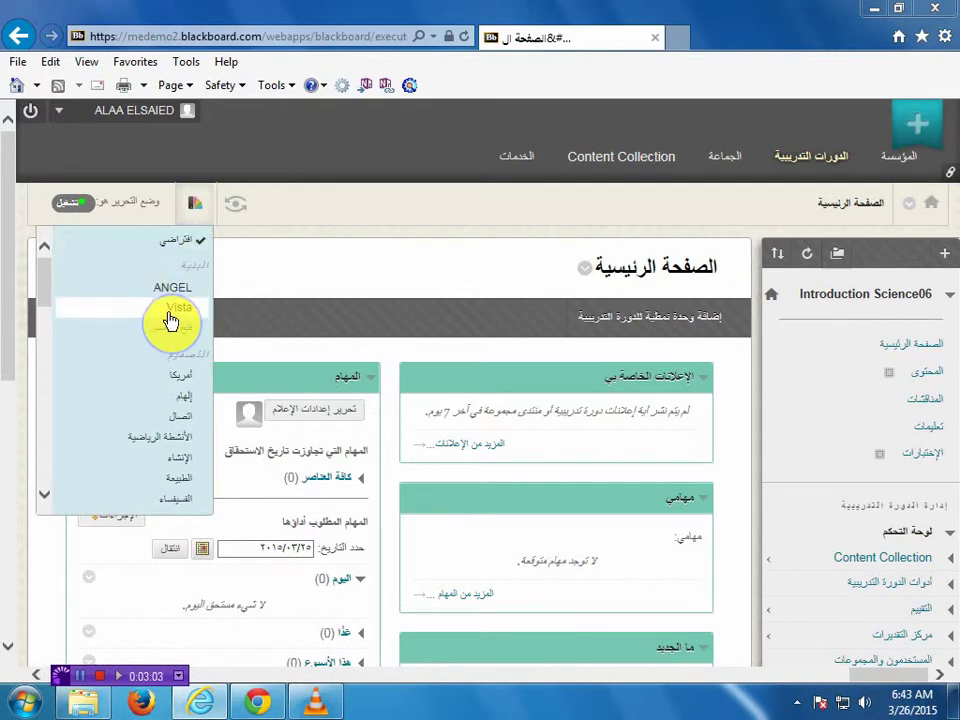
click(463, 217)
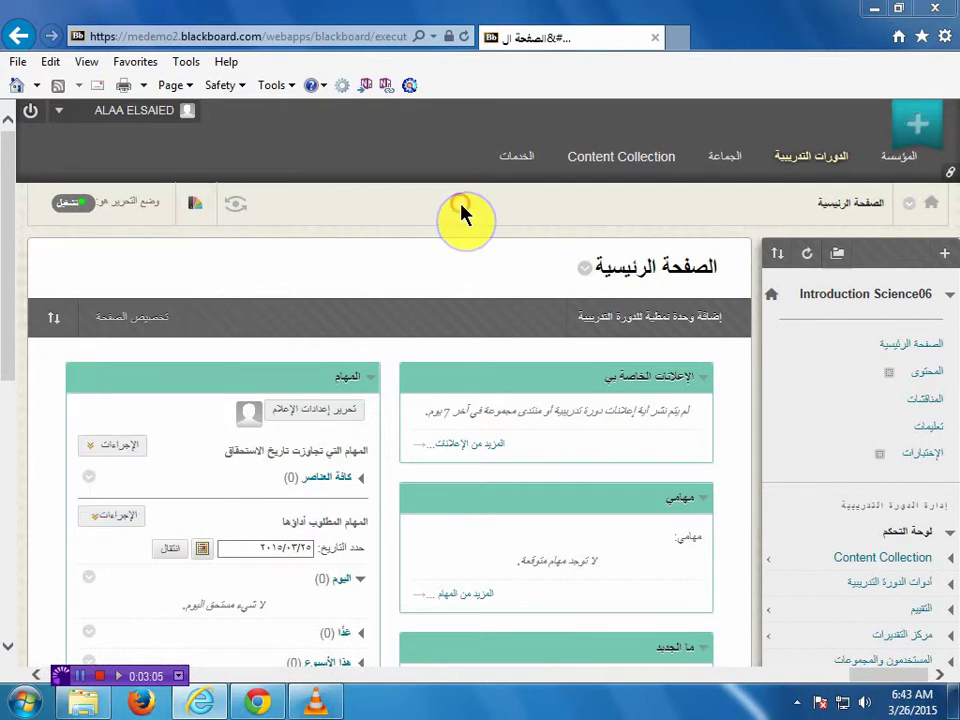
Look over the upper part of the course home page and the options for adding course menu items.
scroll(463, 215, down, 1)
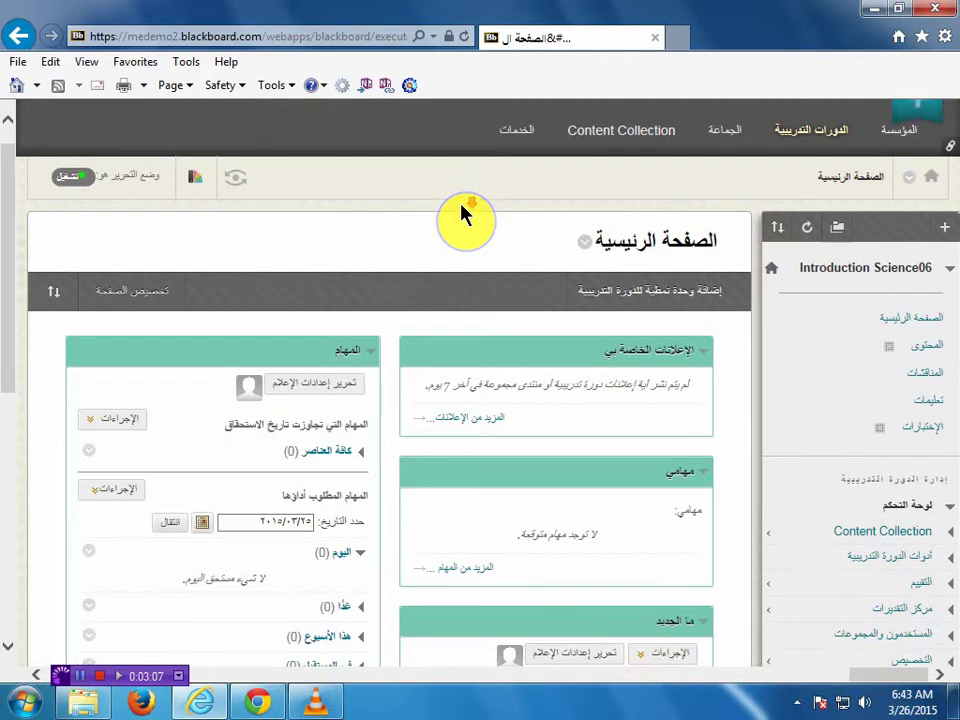
scroll(465, 231, up, 1)
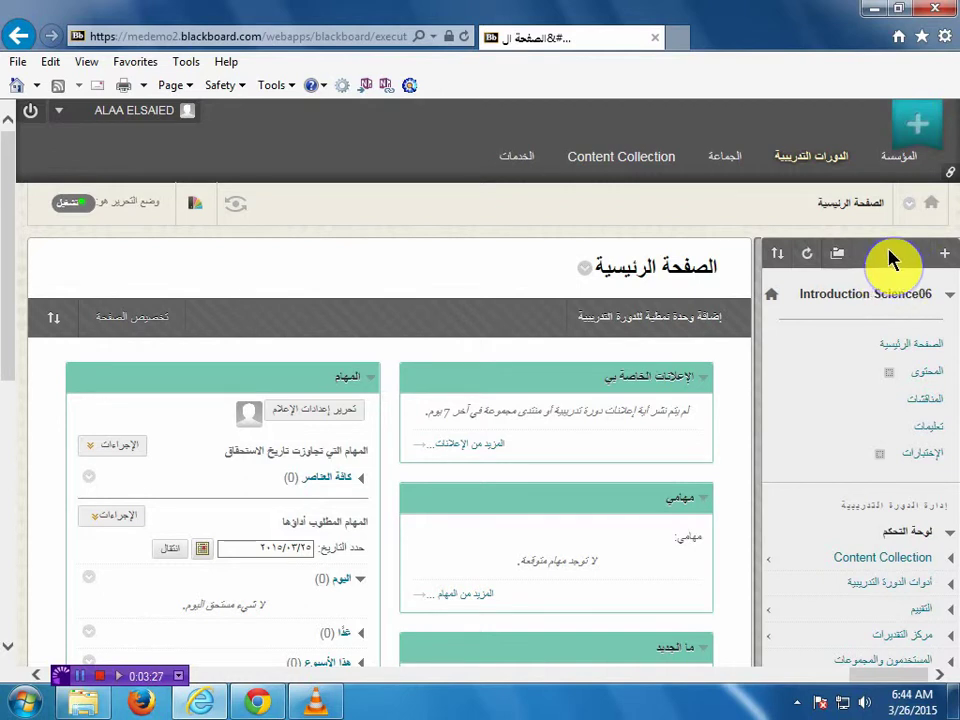
scroll(797, 566, down, 1)
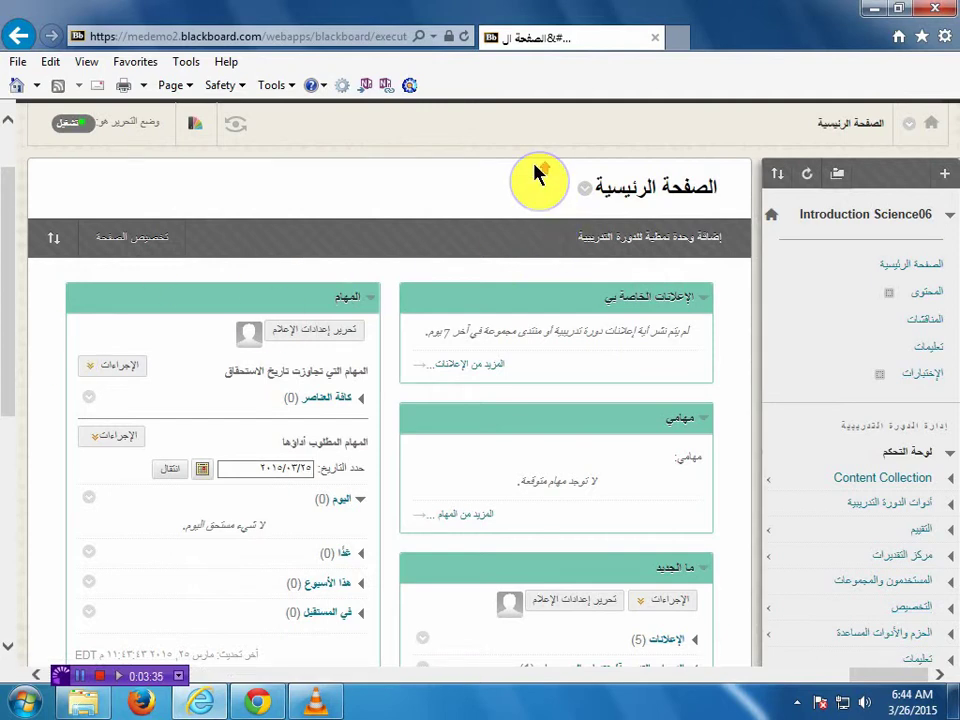
scroll(536, 172, up, 1)
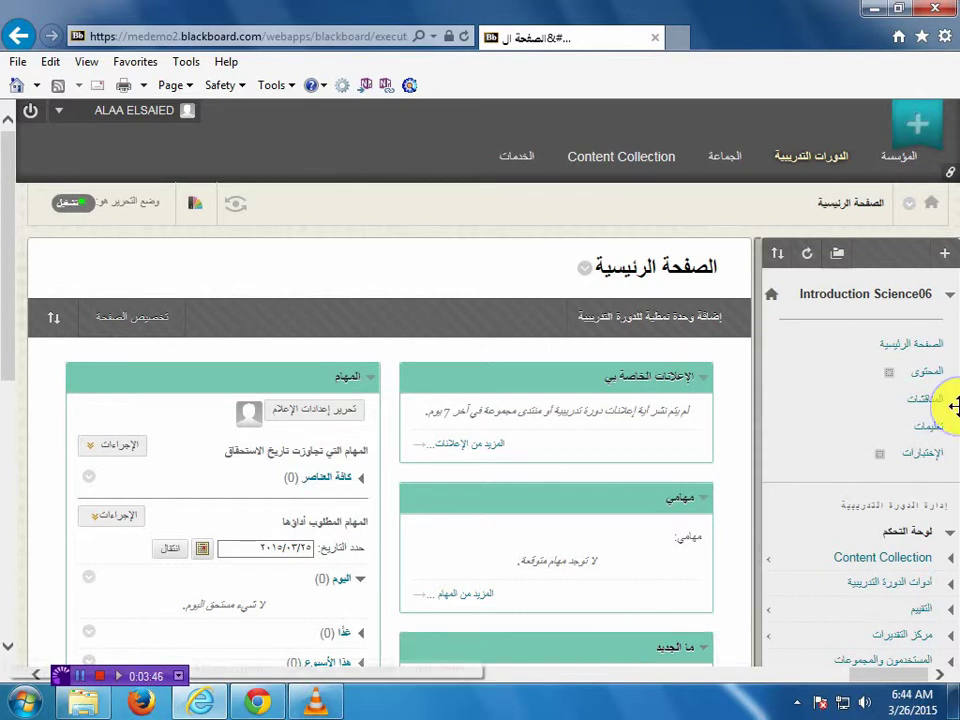
click(944, 253)
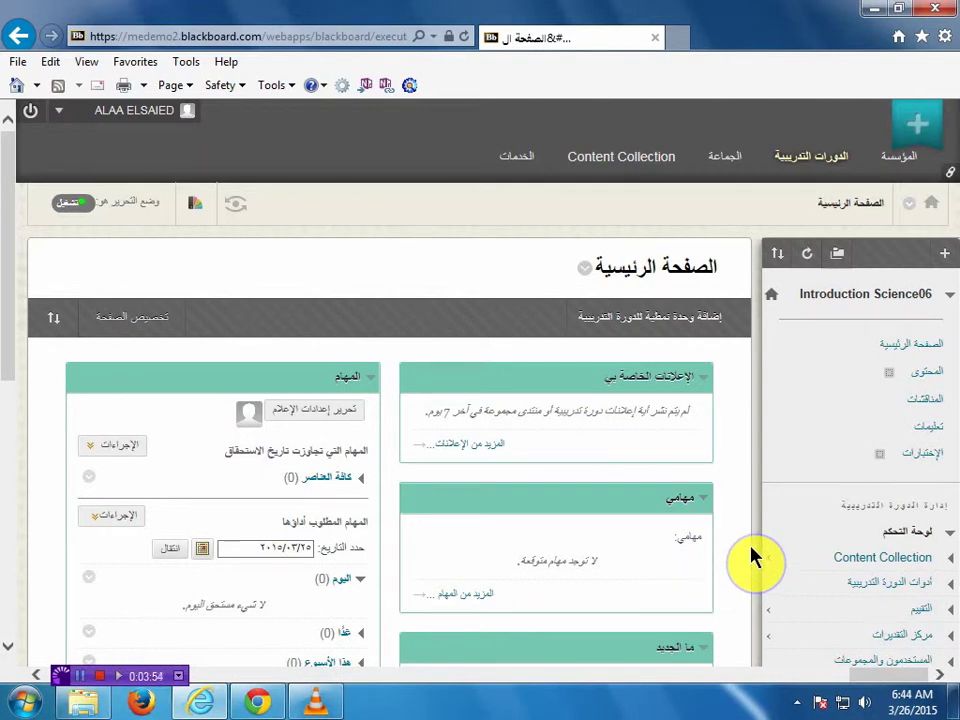
Collapse the course menu and examine the home page modules across the full page width.
click(760, 490)
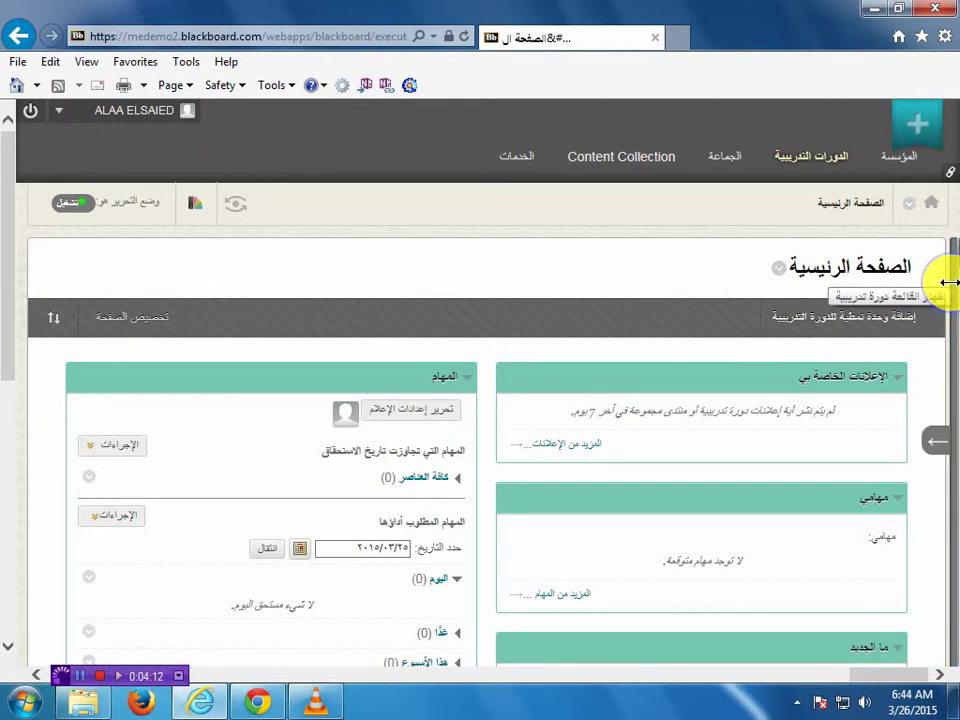
click(940, 450)
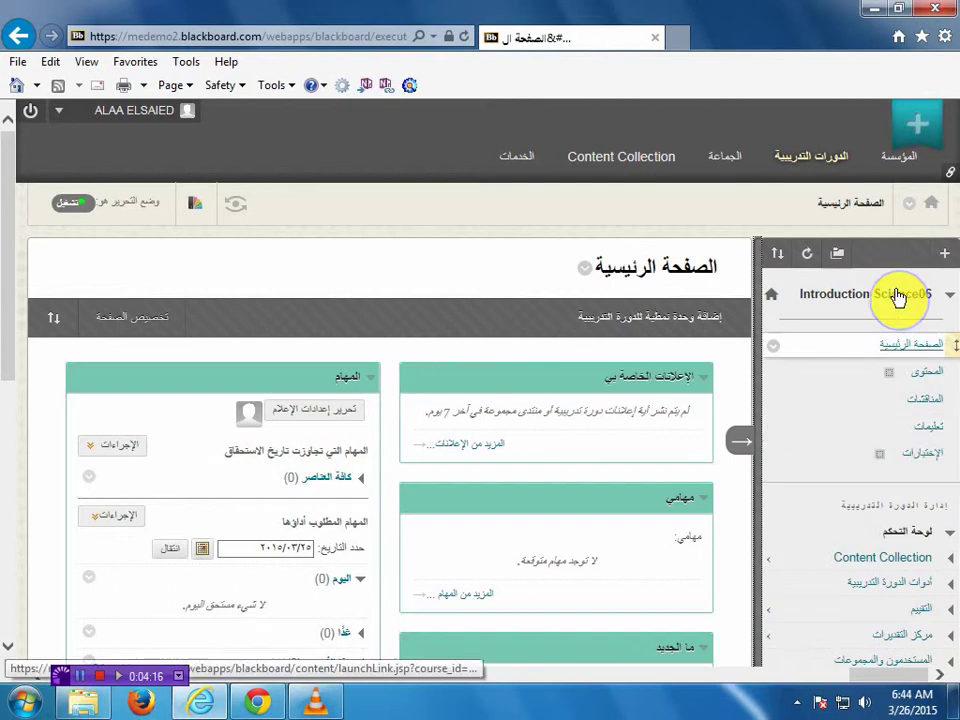
click(763, 361)
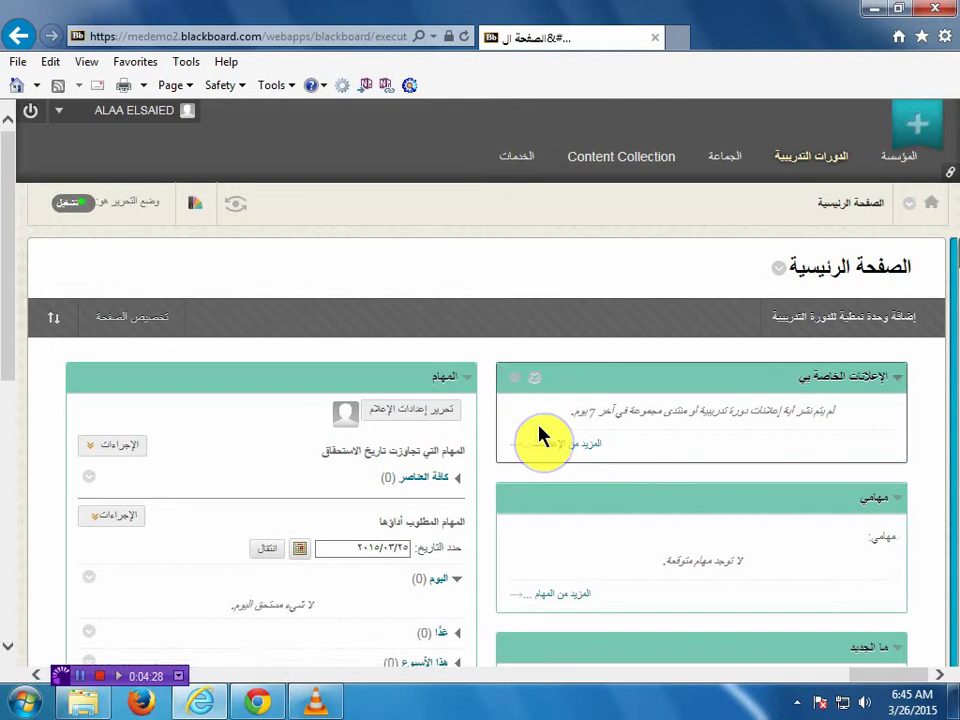
scroll(542, 436, down, 3)
scroll(538, 432, down, 5)
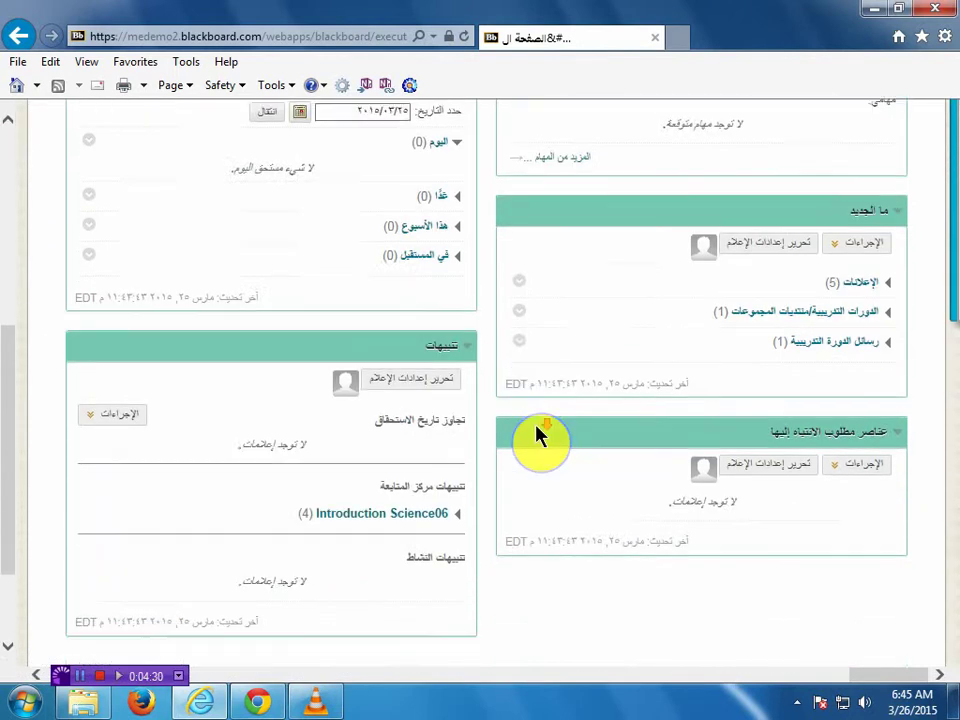
scroll(538, 432, up, 3)
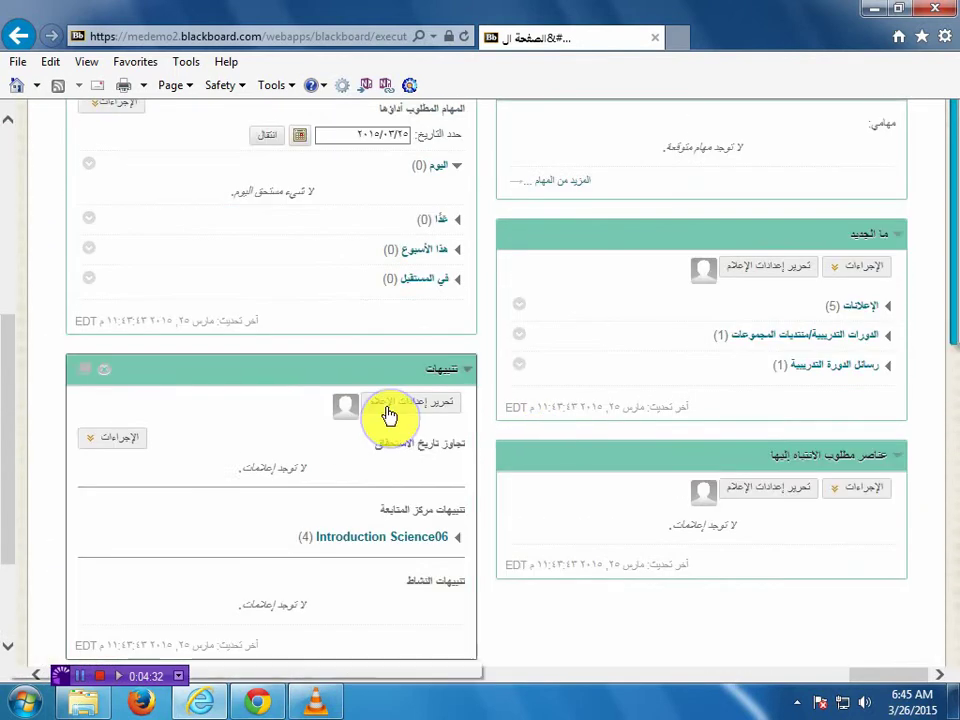
scroll(752, 436, up, 2)
scroll(752, 436, up, 5)
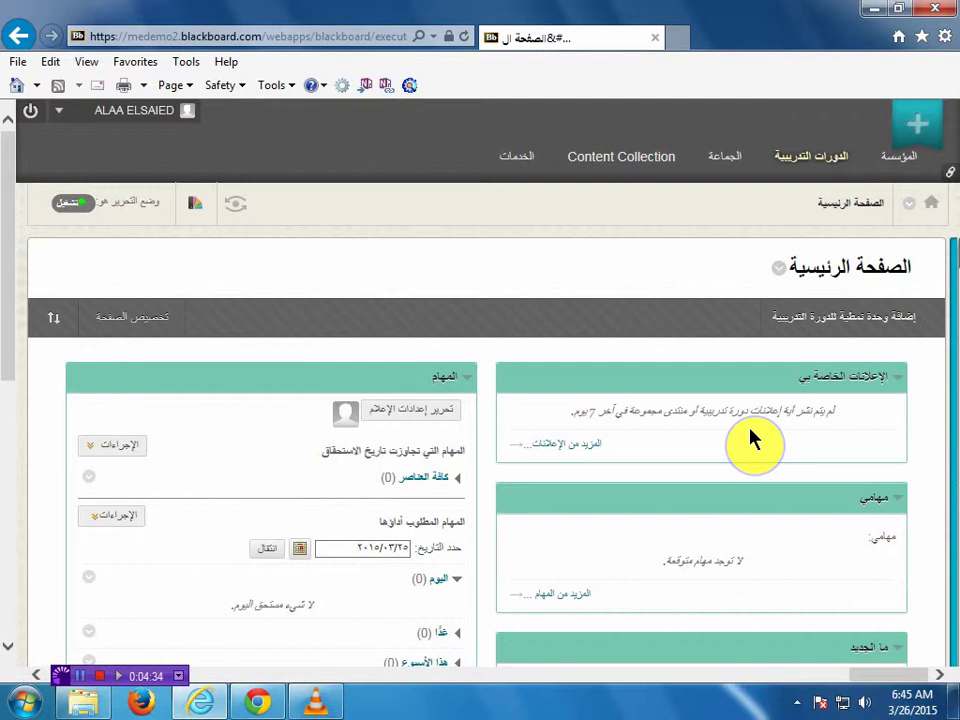
Toggle the course menu's visibility, leaving it shown beside the home page.
click(945, 396)
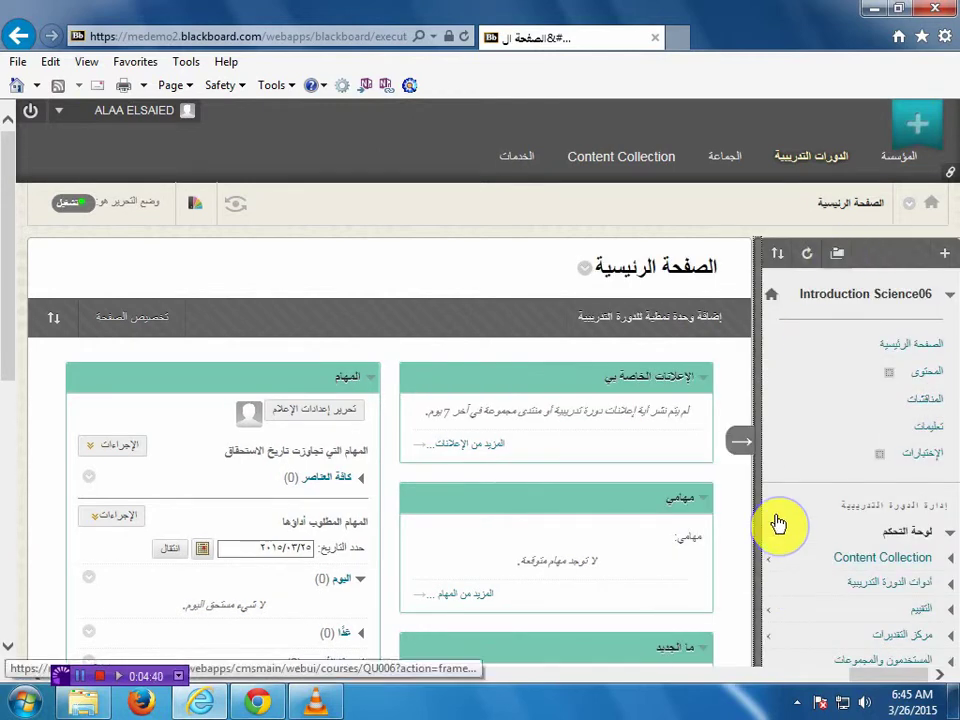
click(756, 414)
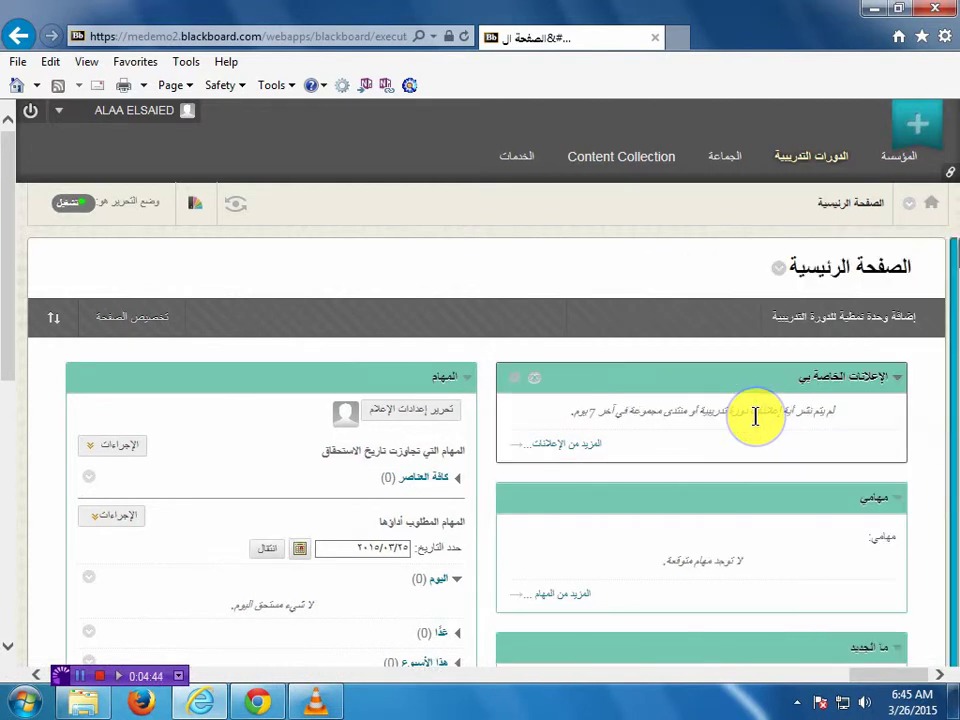
click(945, 436)
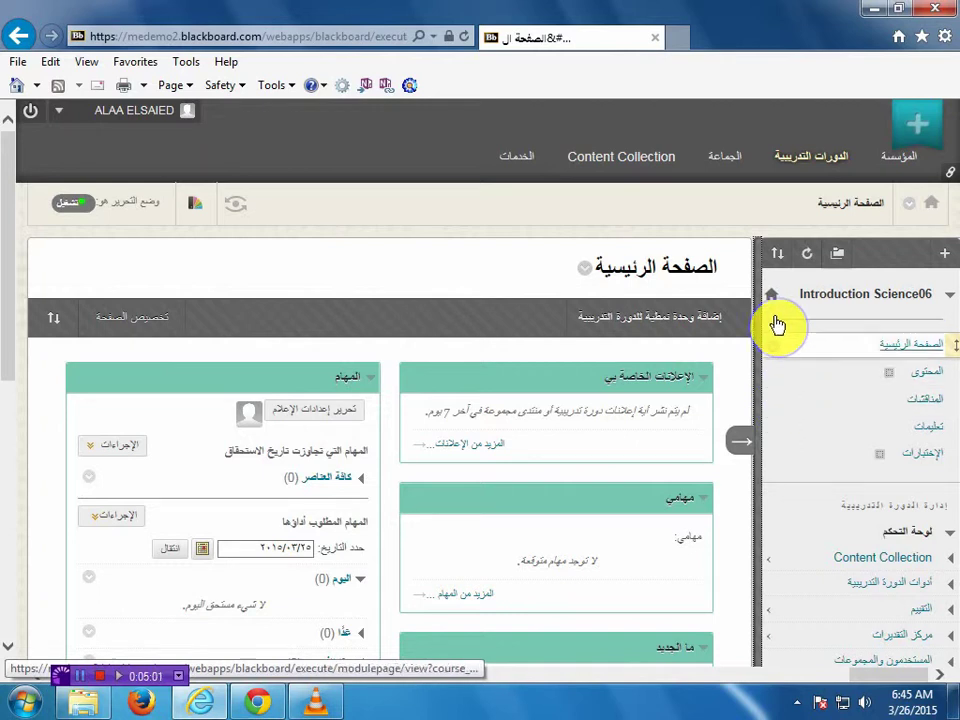
Review the item types that can be added to the course menu, from content area to divider, without adding any.
click(943, 253)
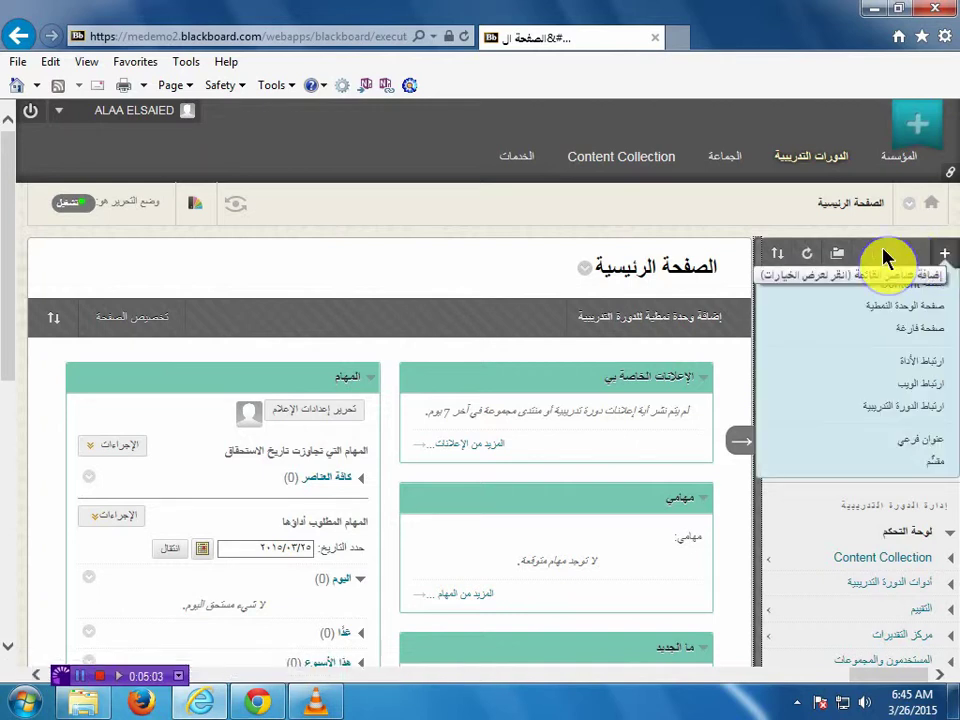
click(946, 253)
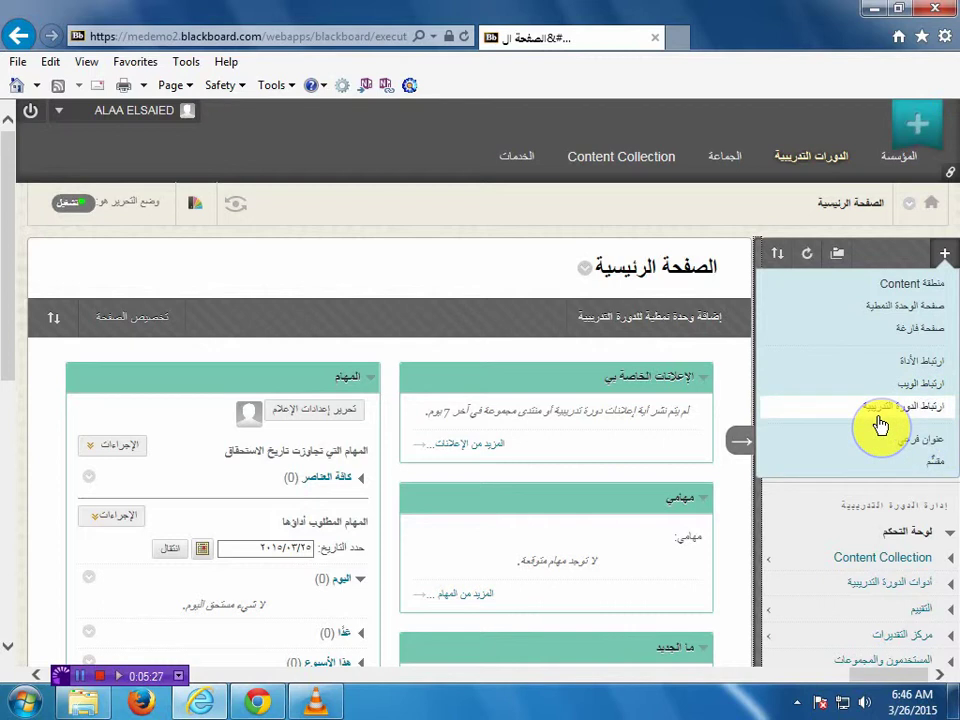
click(921, 470)
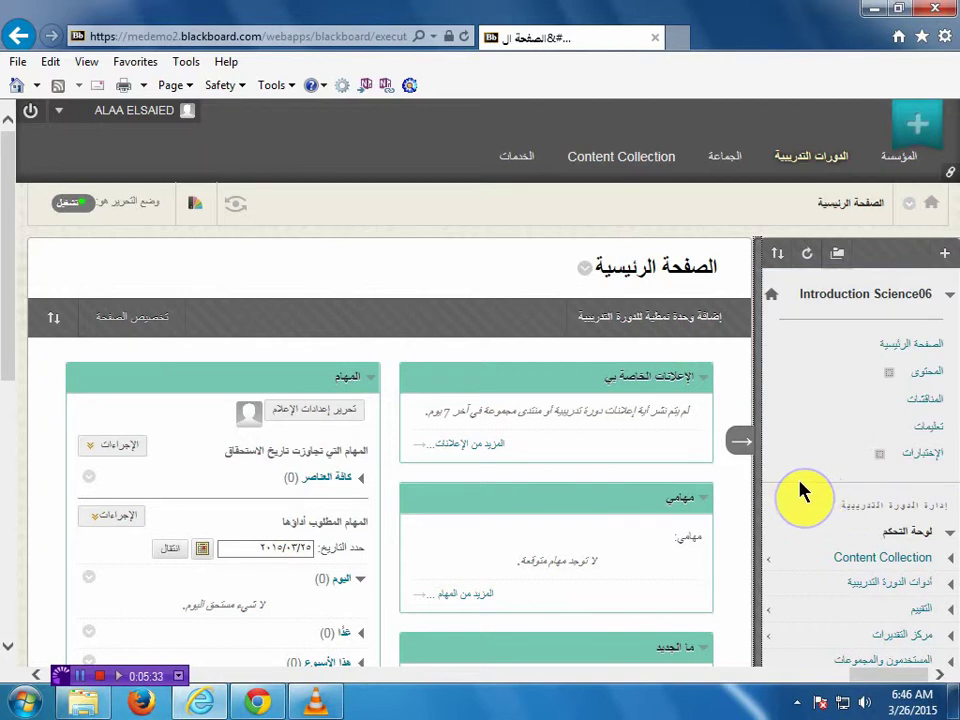
click(944, 256)
click(879, 418)
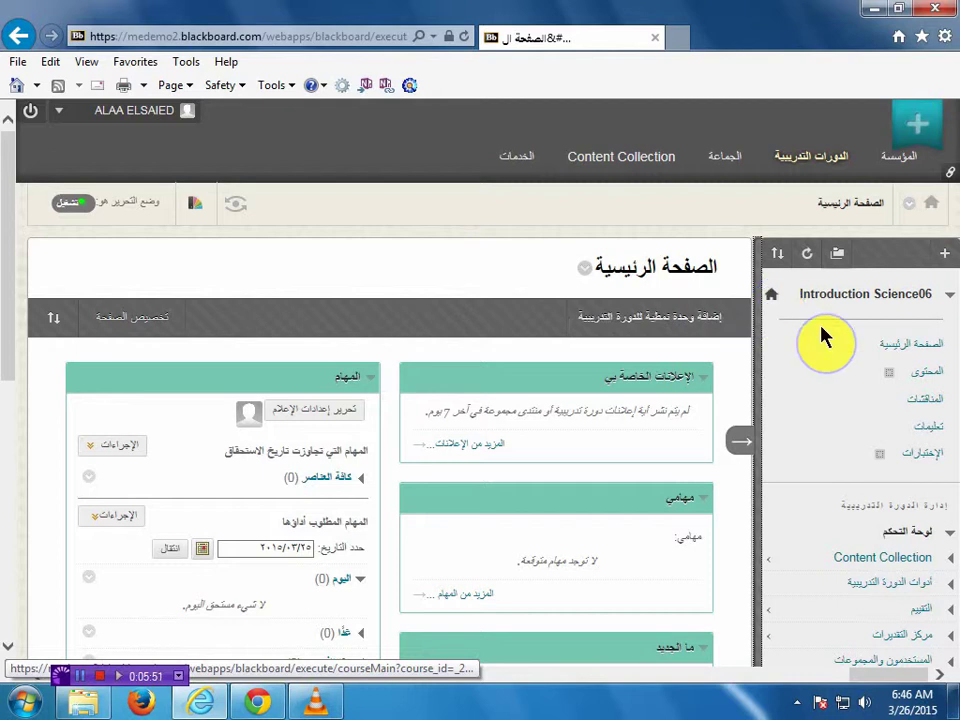
Open the course's المحتوى (Content) area, going back once to the course home page in between.
click(928, 378)
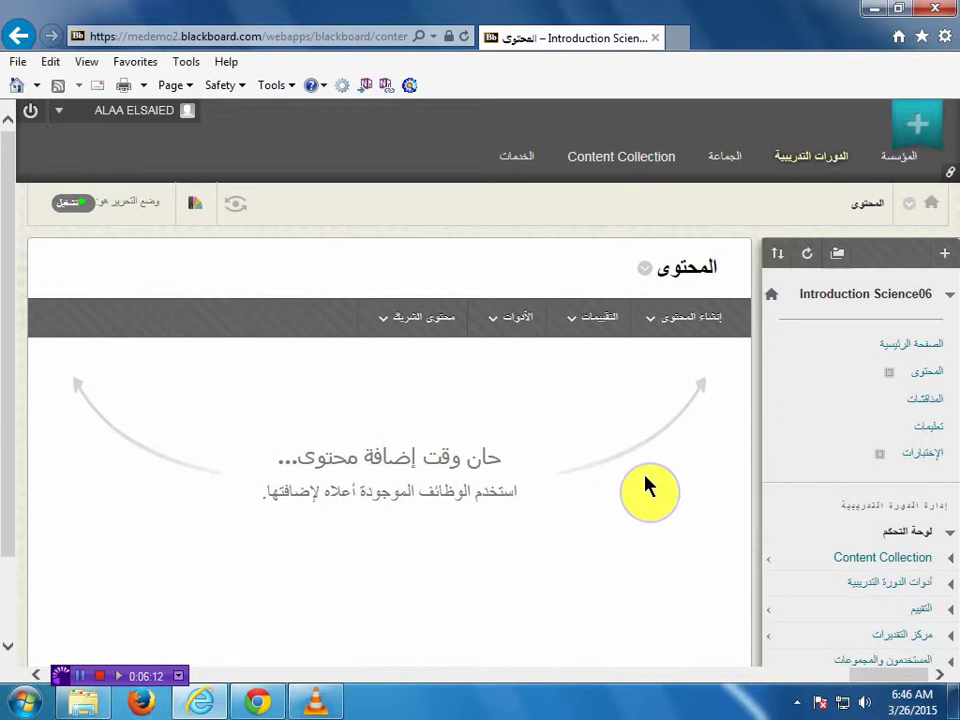
click(773, 300)
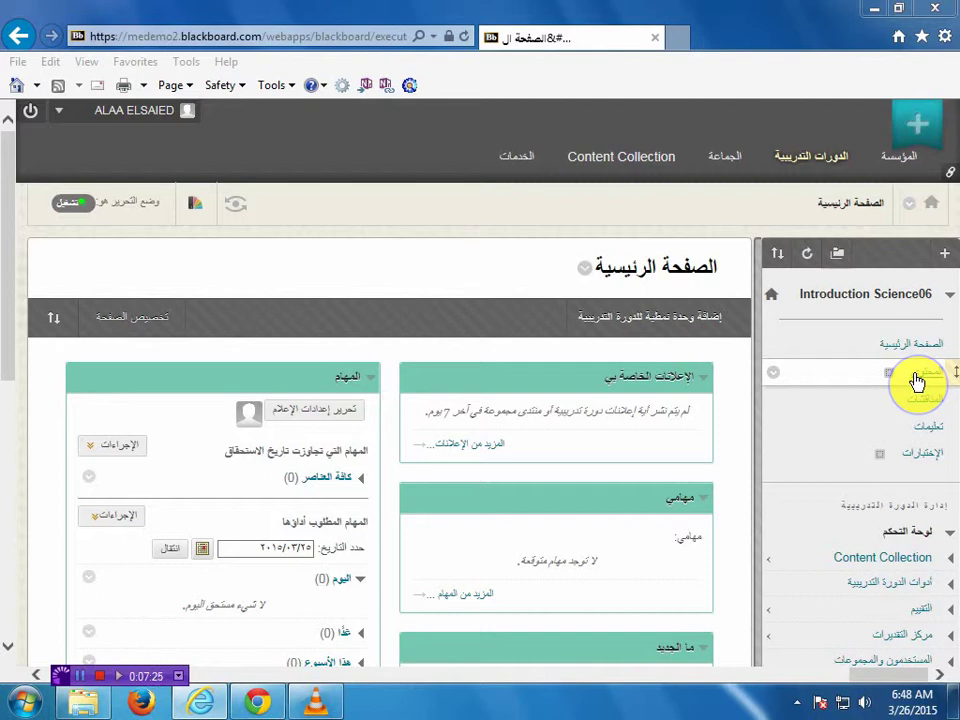
click(921, 379)
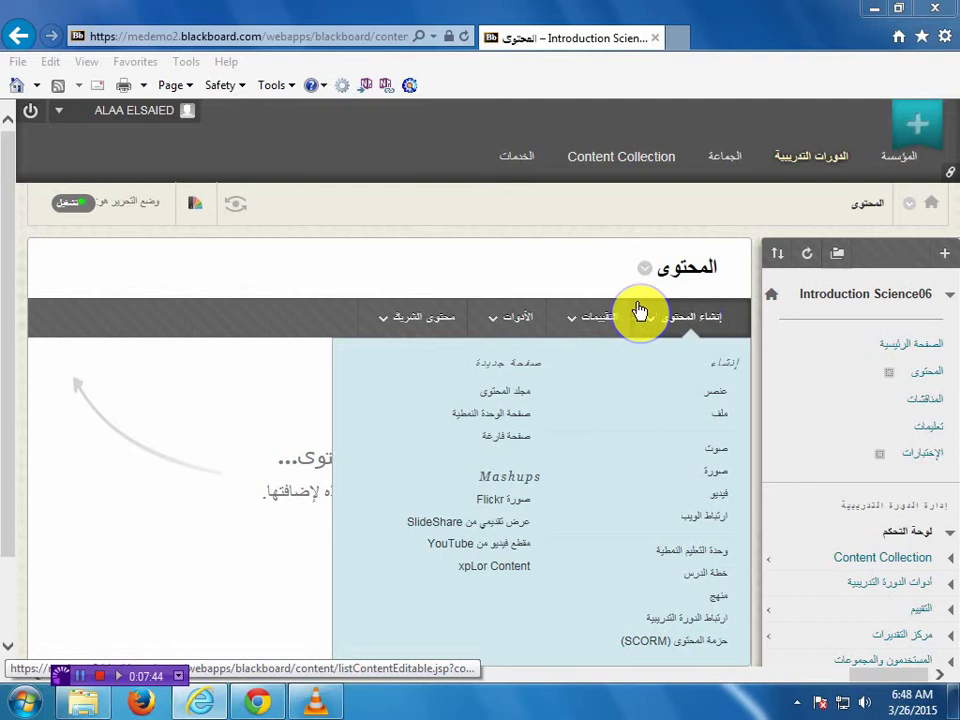
Look through the content area's creation and assessment options, and start creating a content folder (مجلد المحتوى).
mouse_move(416, 342)
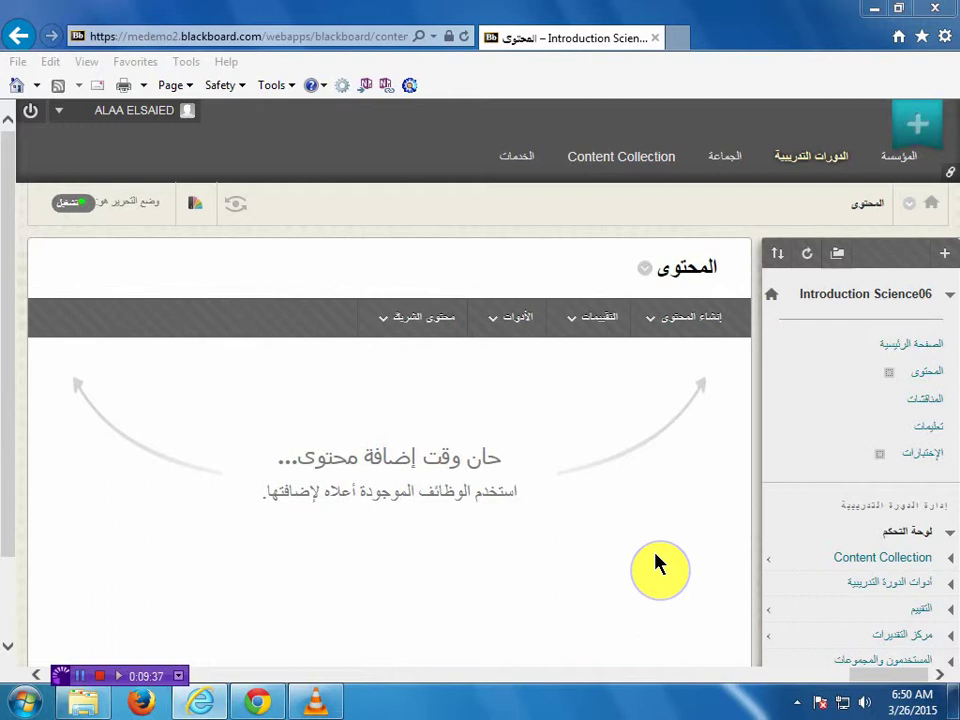
click(650, 326)
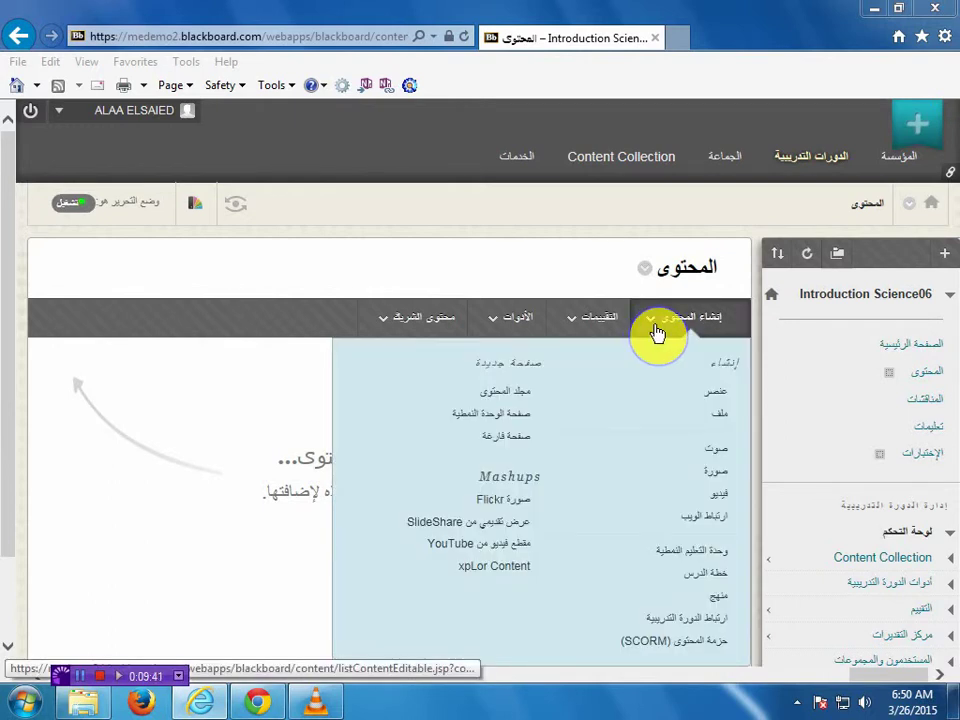
click(595, 317)
click(677, 325)
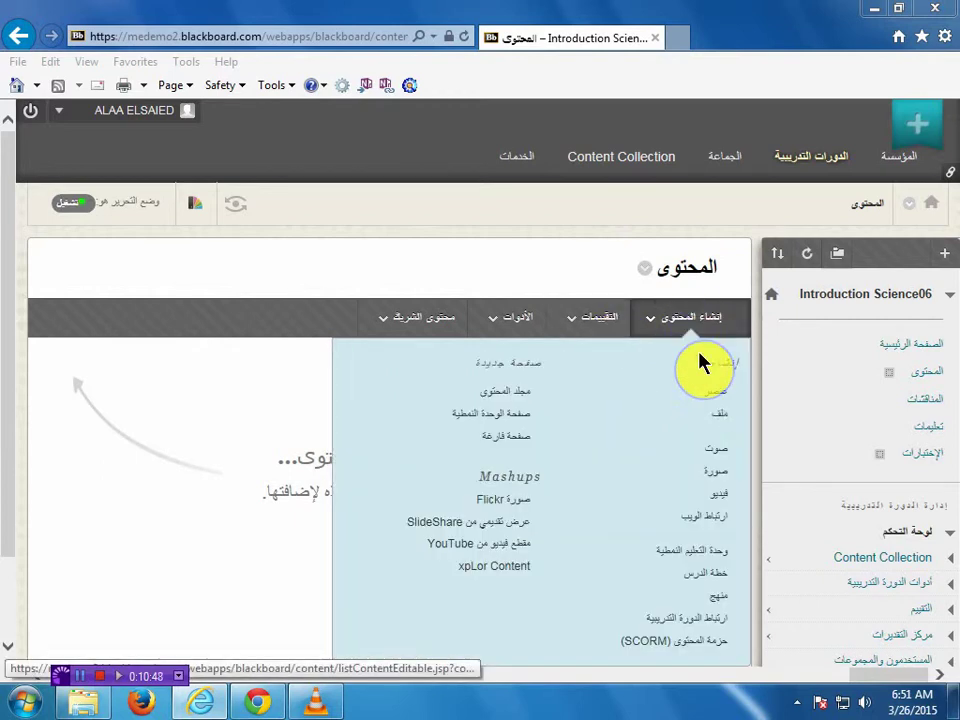
click(513, 398)
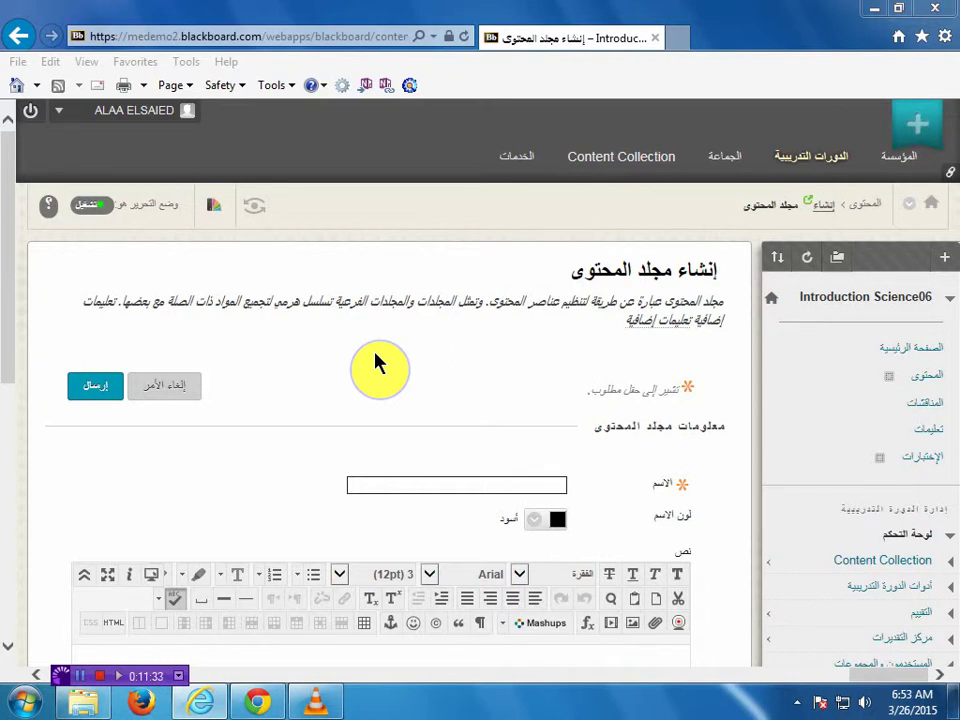
Open the additional instructions on content folders, read through to the date and time restrictions, and close the help window.
click(640, 330)
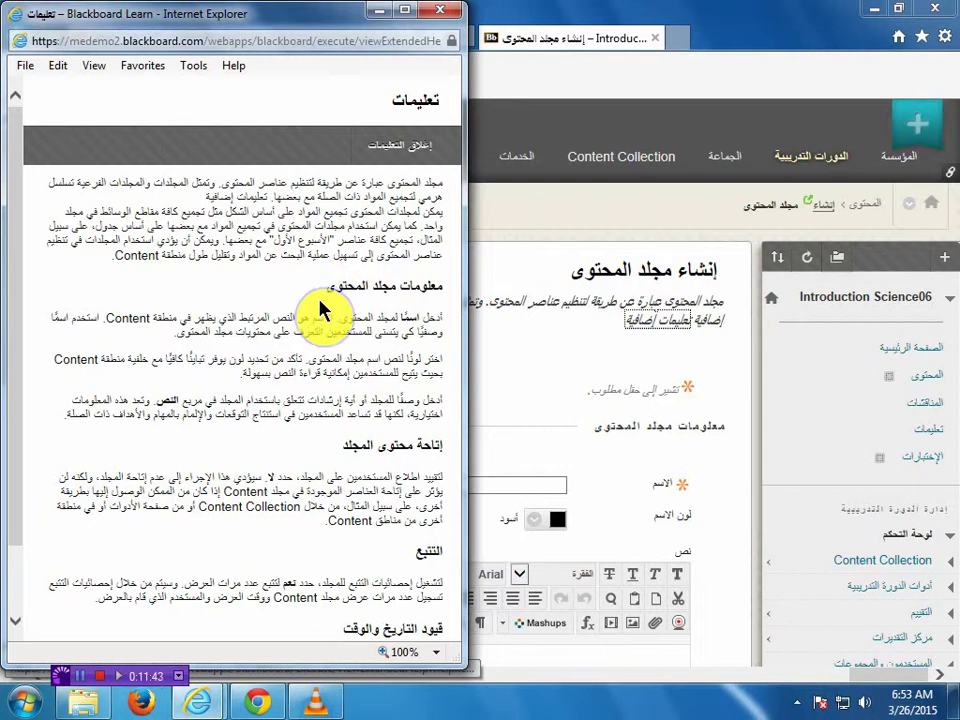
click(16, 263)
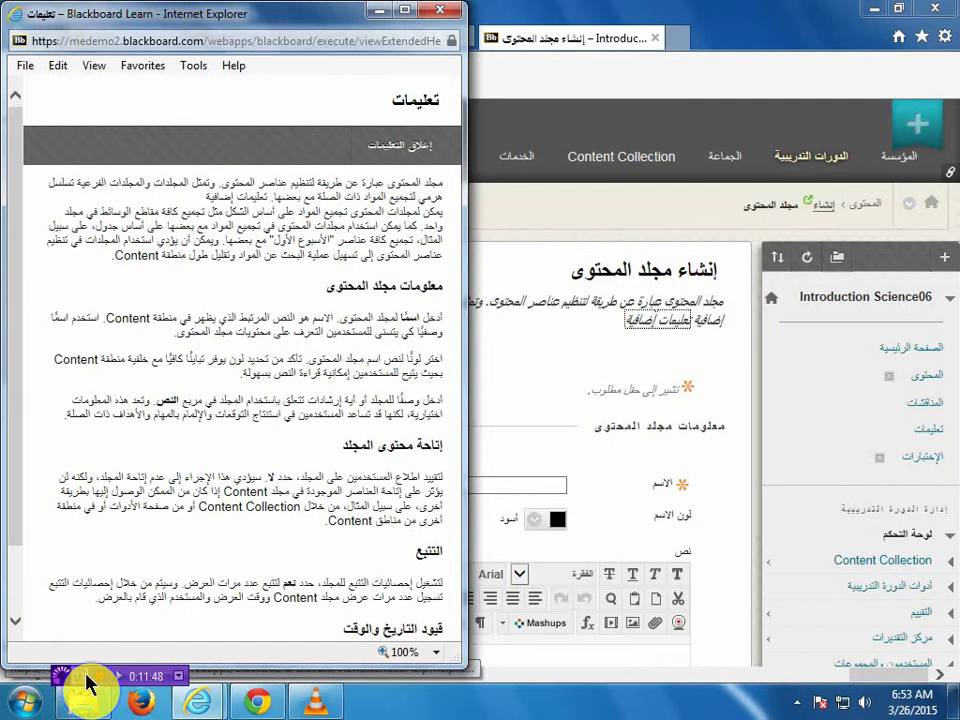
scroll(95, 630, down, 2)
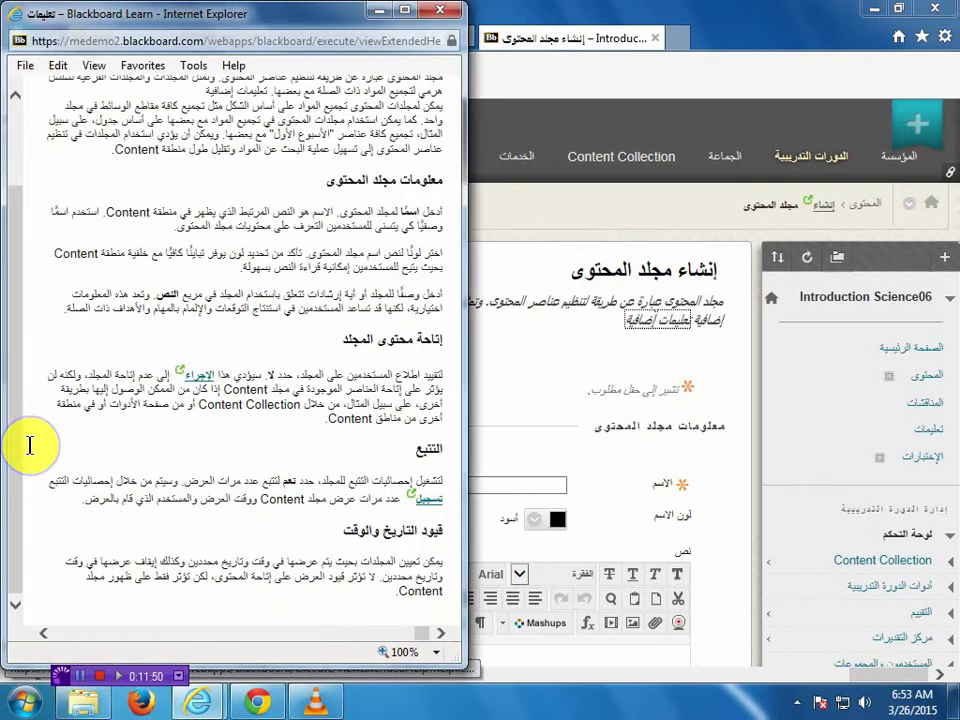
drag(17, 521, 12, 325)
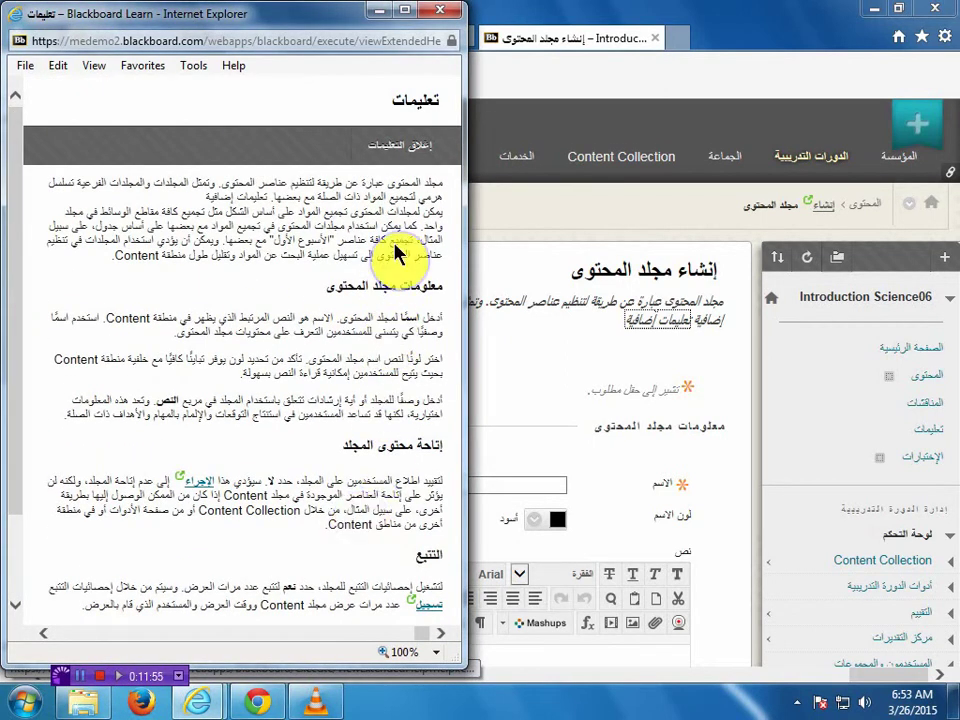
click(437, 14)
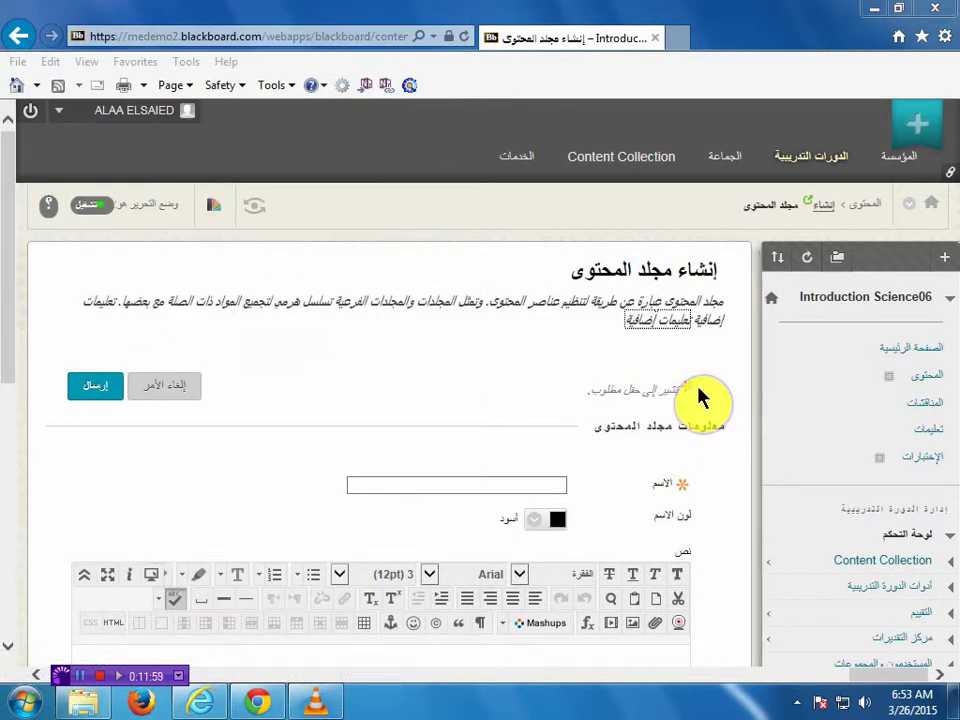
Collapse the course menu and name the new content folder الأسبوع الأول, keeping its name colour black (أسود).
click(756, 528)
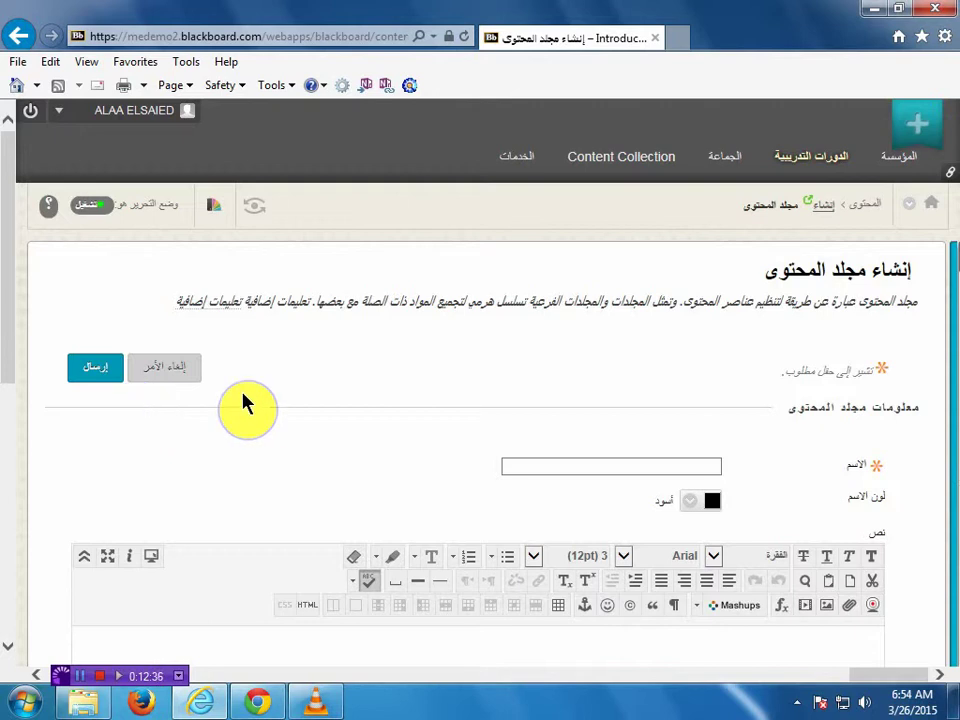
scroll(446, 360, down, 3)
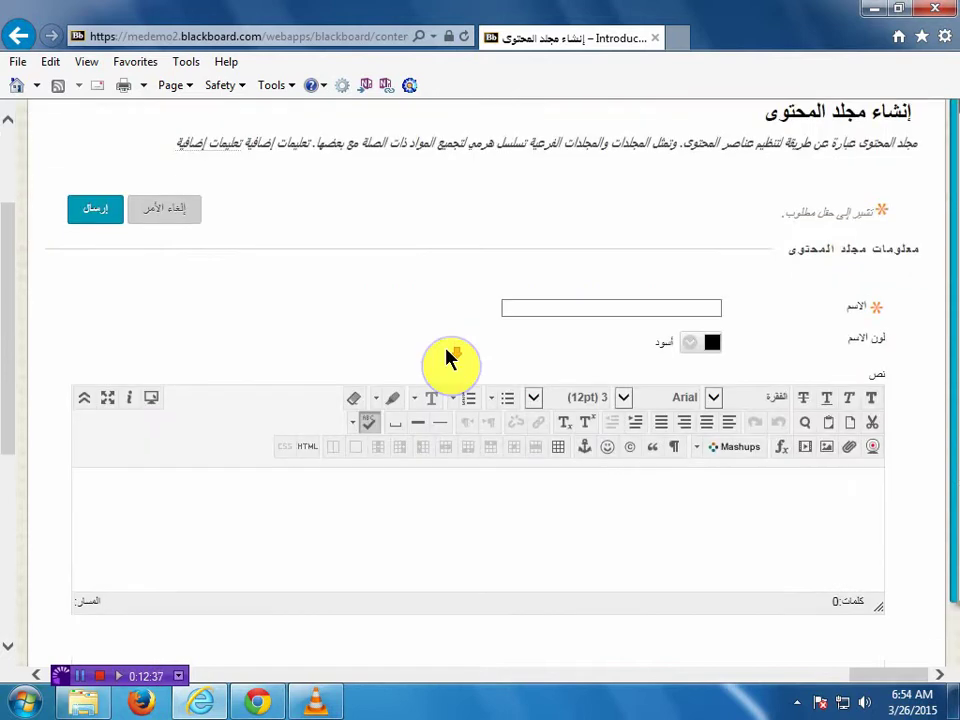
click(677, 313)
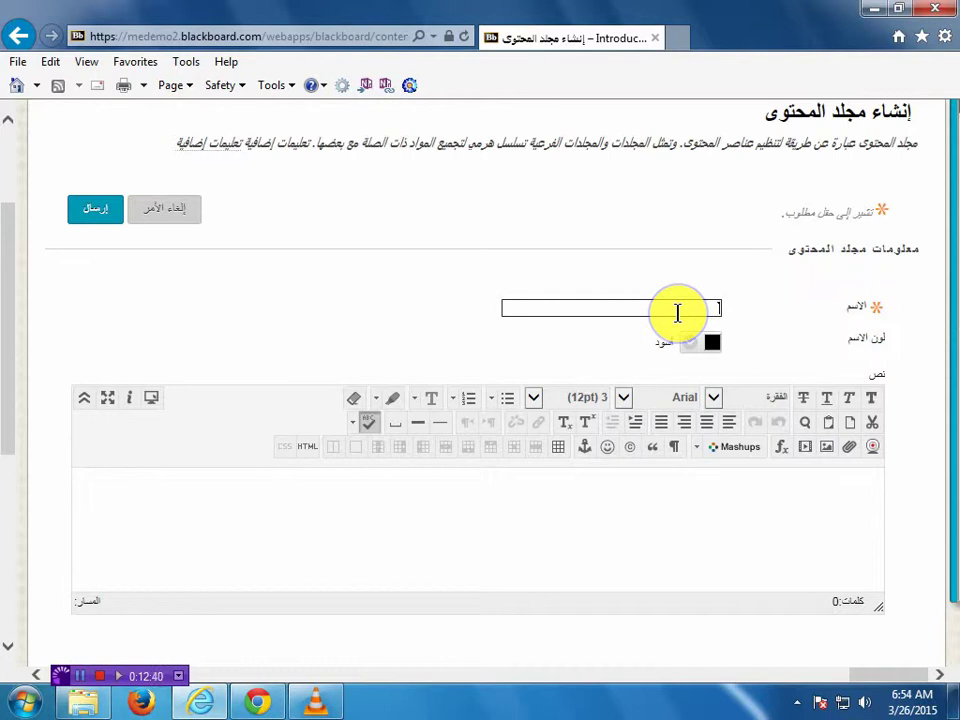
text(الأسبوع الأول)
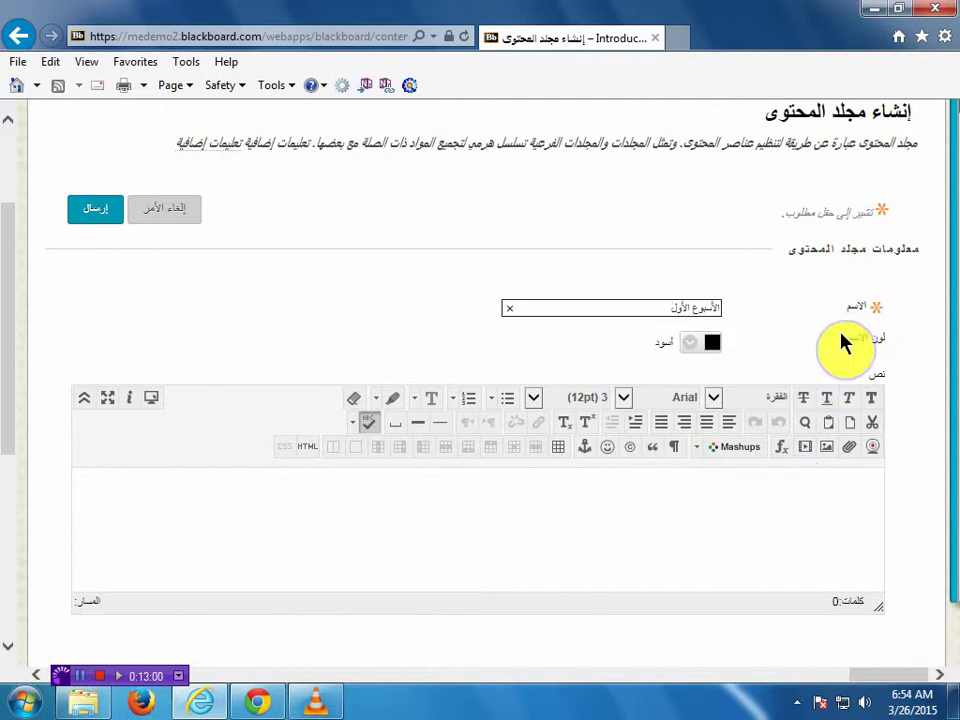
click(692, 345)
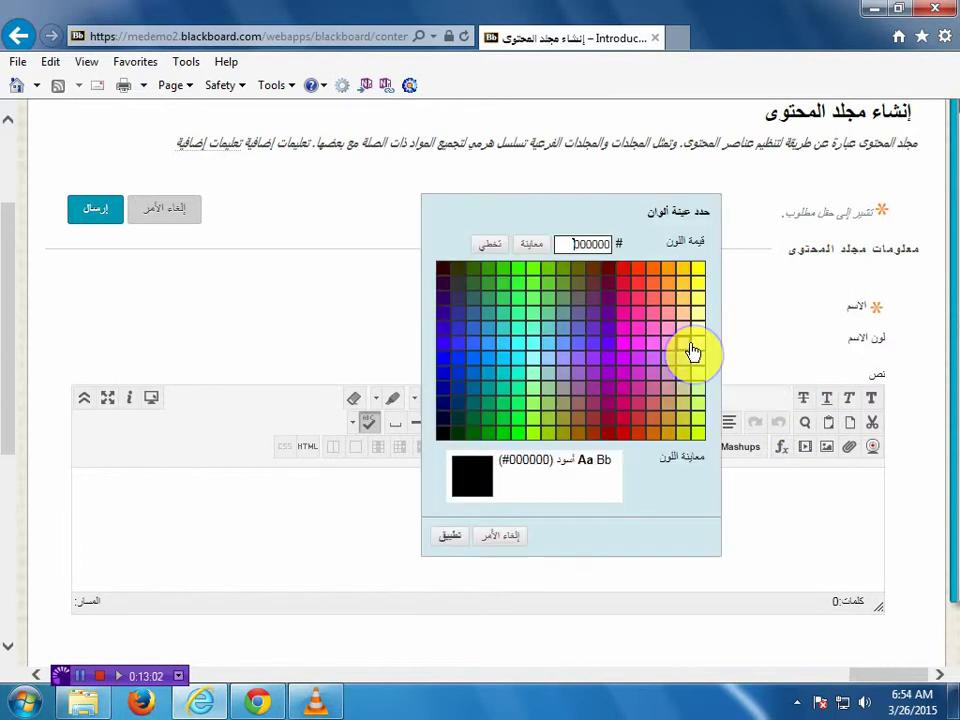
click(489, 538)
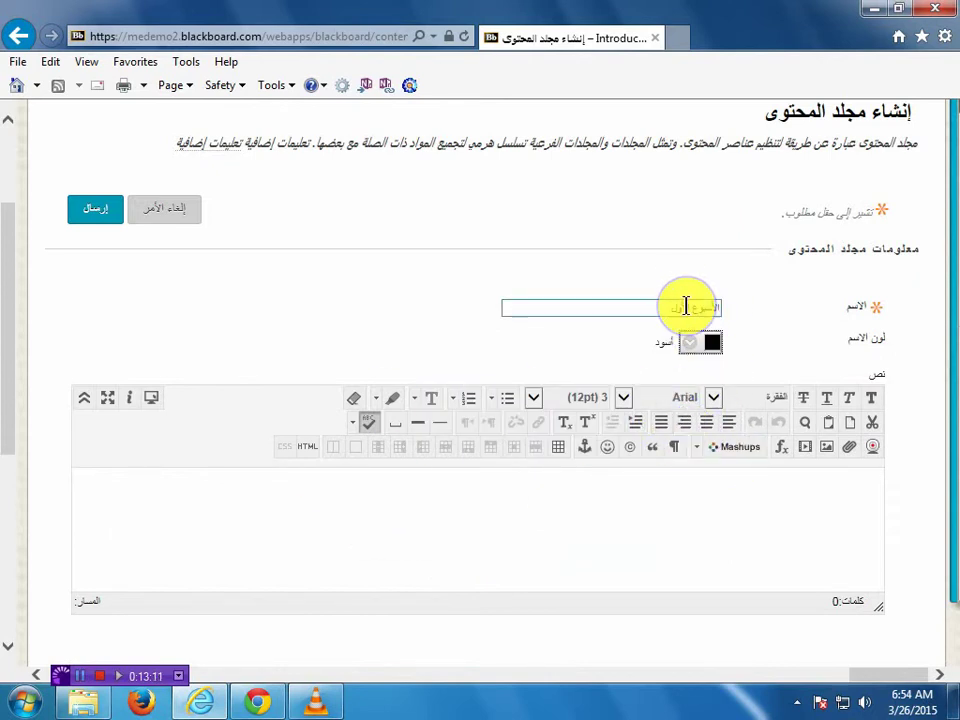
Enter the folder description مجلد يحوي المحاضرة الأولى + المواد التعليمية and open the image insertion window.
click(677, 527)
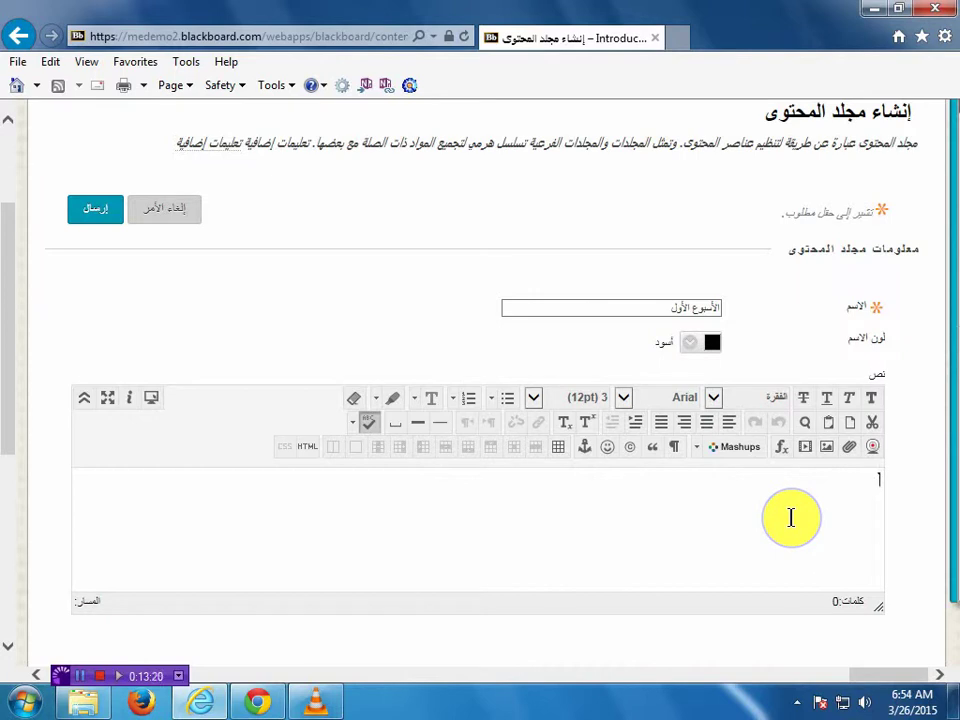
text(مح)
text(لد)
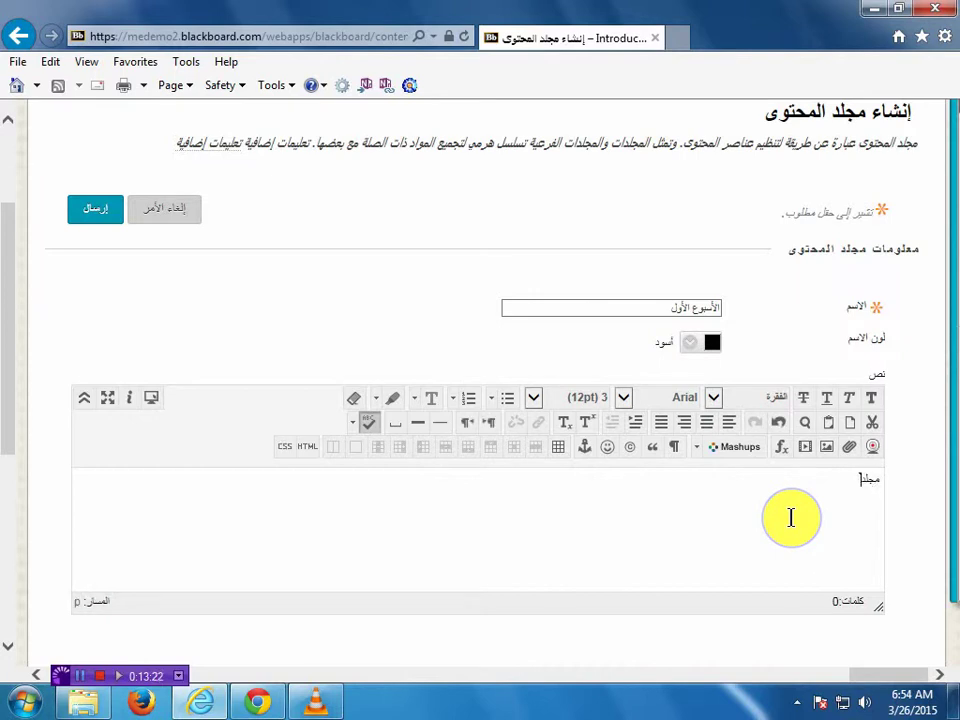
text( يحو)
text(ي )
text(مذكرة)
key(BackSpace)
key(BackSpace)
key(BackSpace)
text(المحاضرة الأولى)
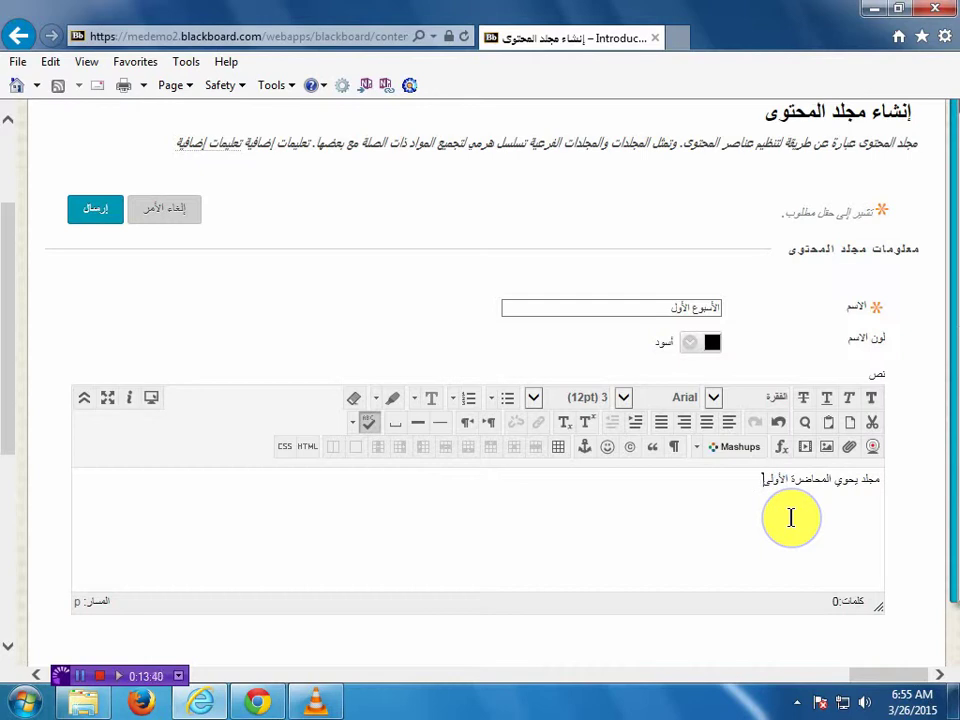
text( + المواد التعليمية)
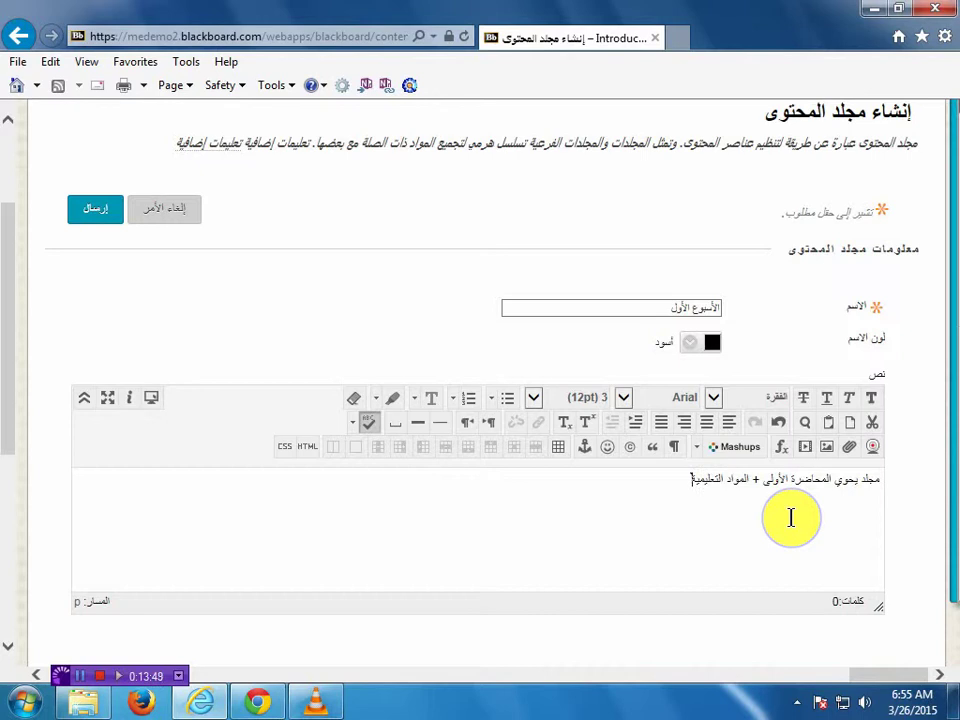
click(827, 450)
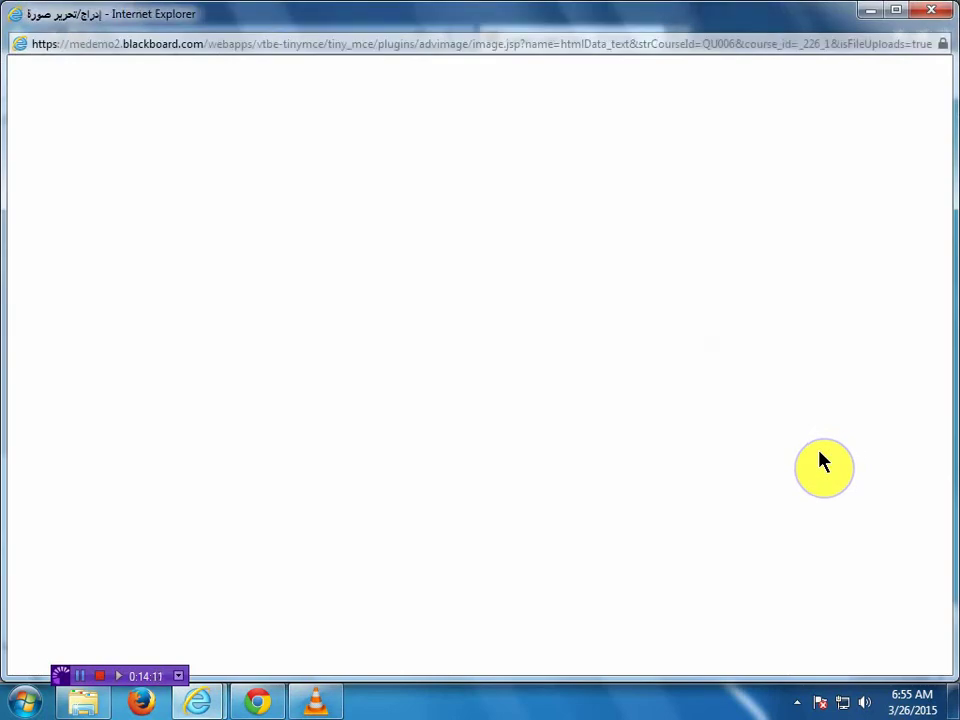
click(85, 683)
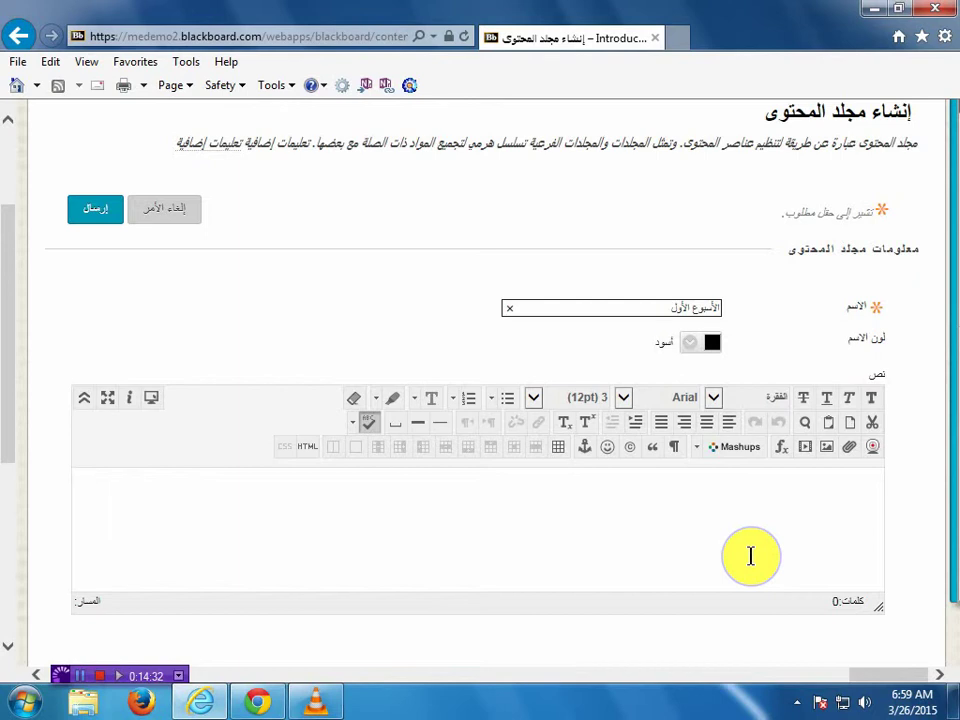
Enter محاضرات الأسبوع الأول as the folder's description and submit the new folder.
click(855, 496)
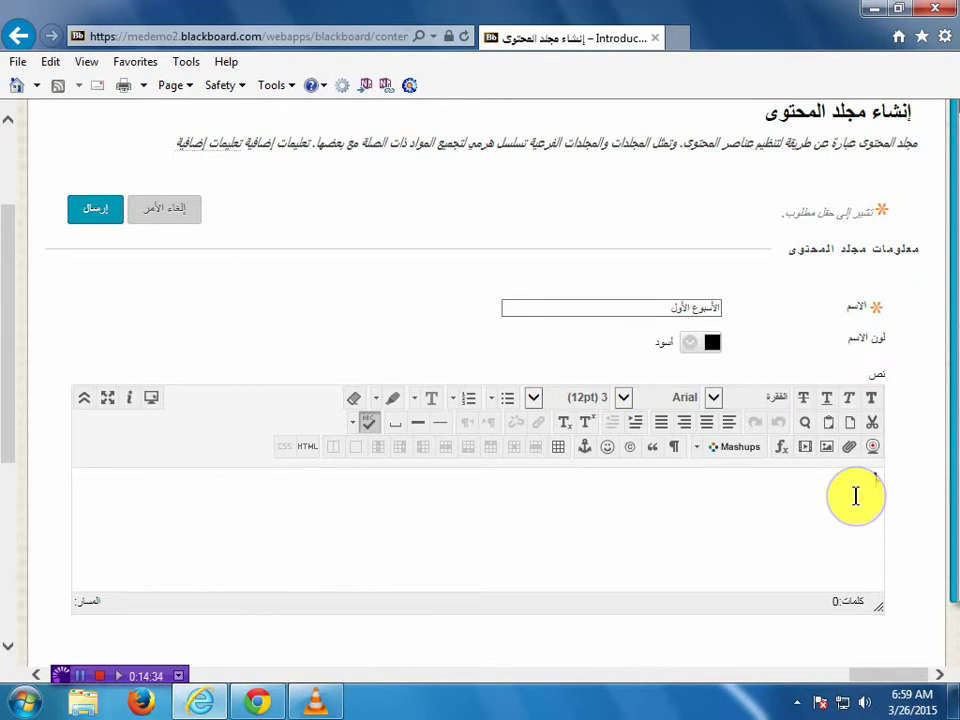
text(محاضر)
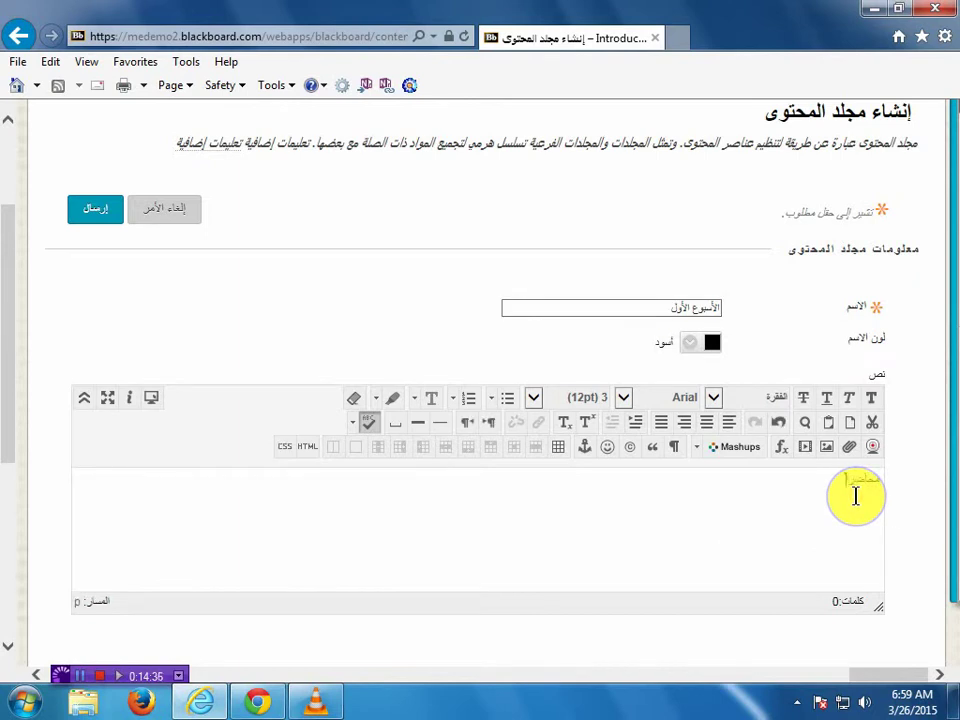
text(ات الأسبوع الأول)
key(BackSpace)
key(BackSpace)
key(BackSpace)
key(BackSpace)
key(BackSpace)
key(BackSpace)
key(BackSpace)
key(BackSpace)
key(BackSpace)
key(BackSpace)
text(سبوع الأول)
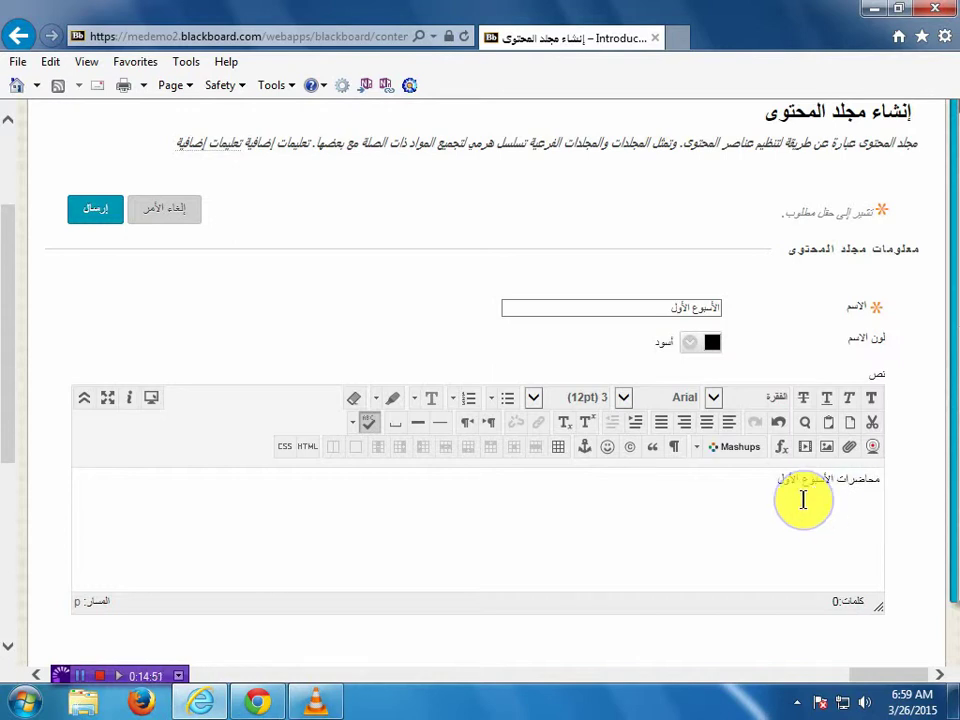
click(92, 211)
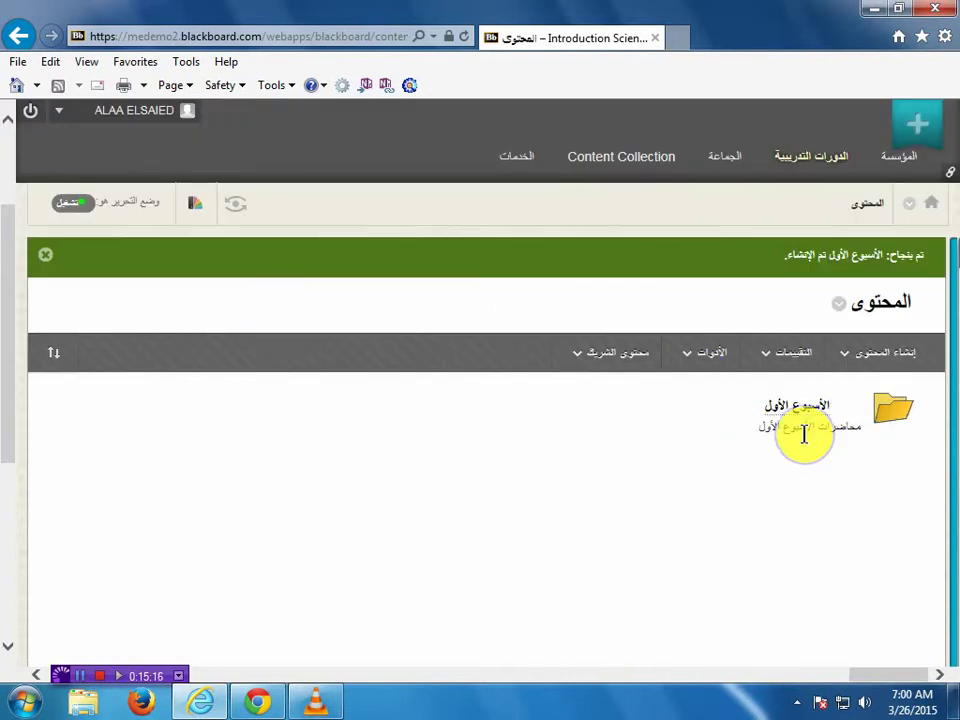
Expand the course menu and create a second content folder named الأسبوع الثاني in the content area, dismissing the confirmation message.
click(947, 520)
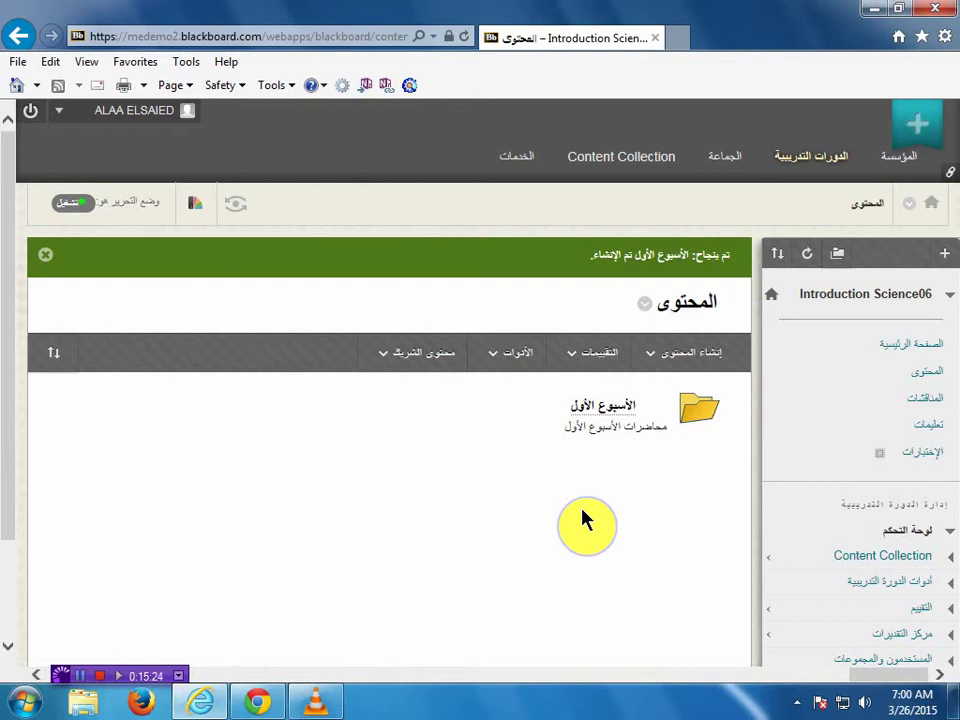
click(668, 356)
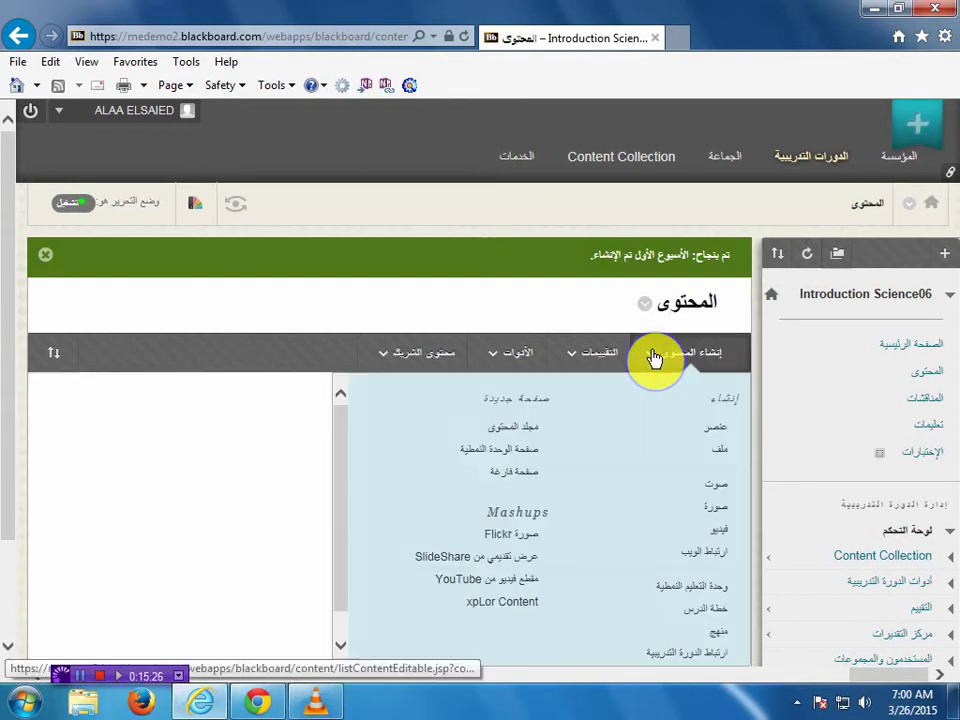
click(516, 434)
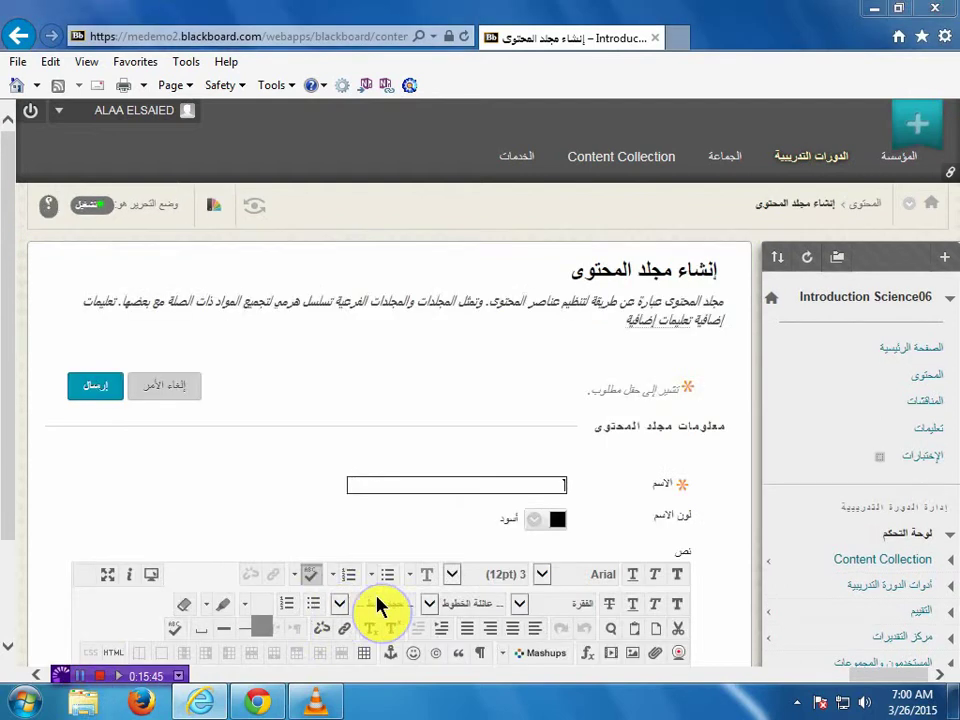
click(557, 485)
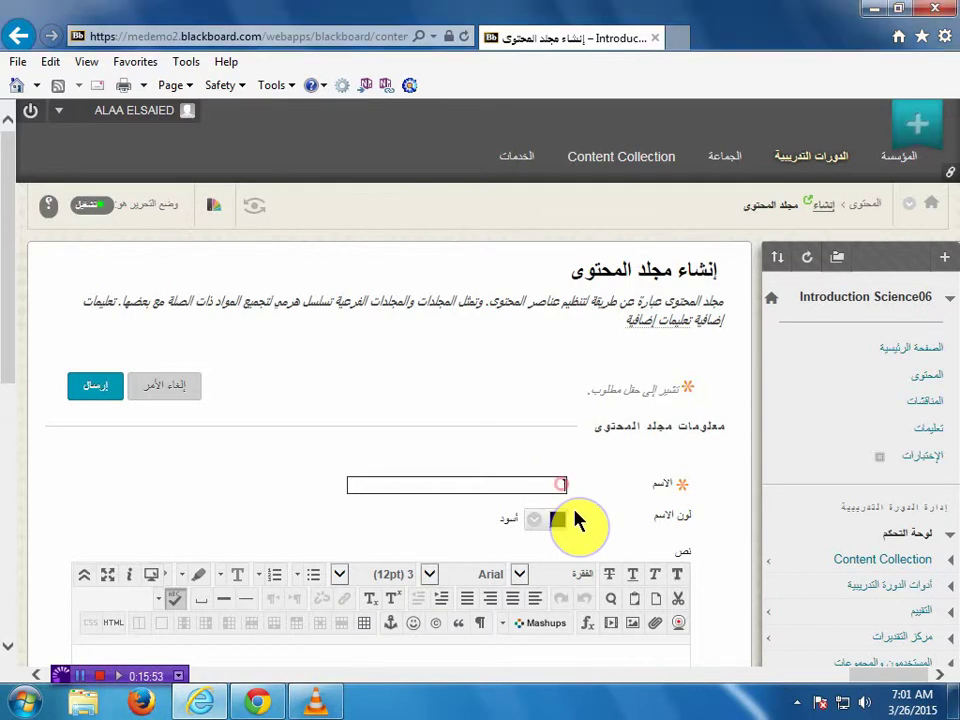
text(الأسبوع الثاني)
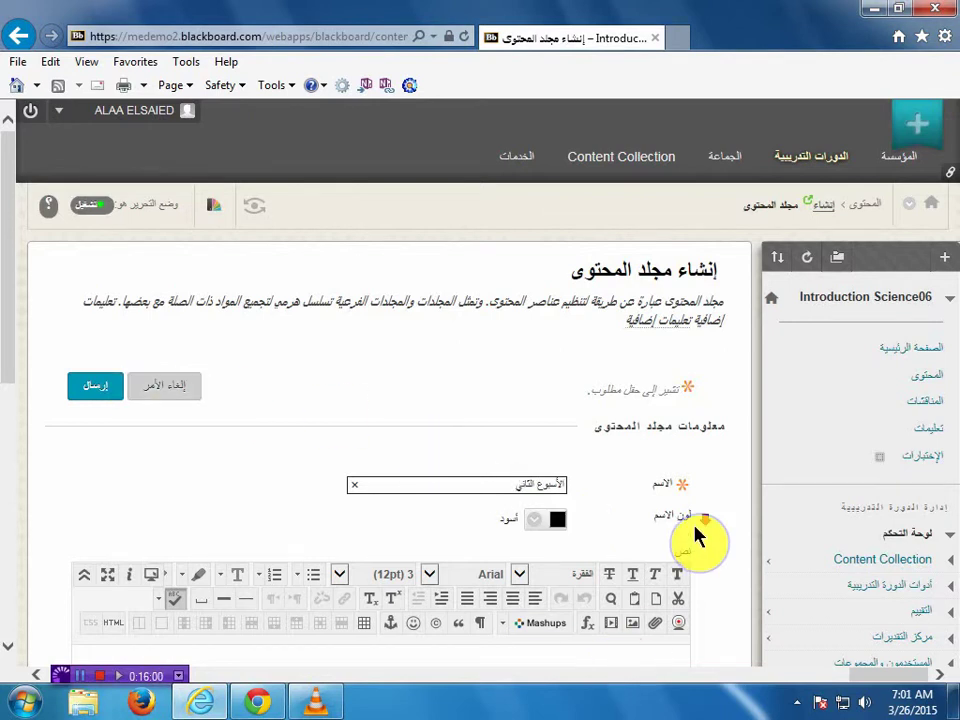
scroll(697, 537, down, 4)
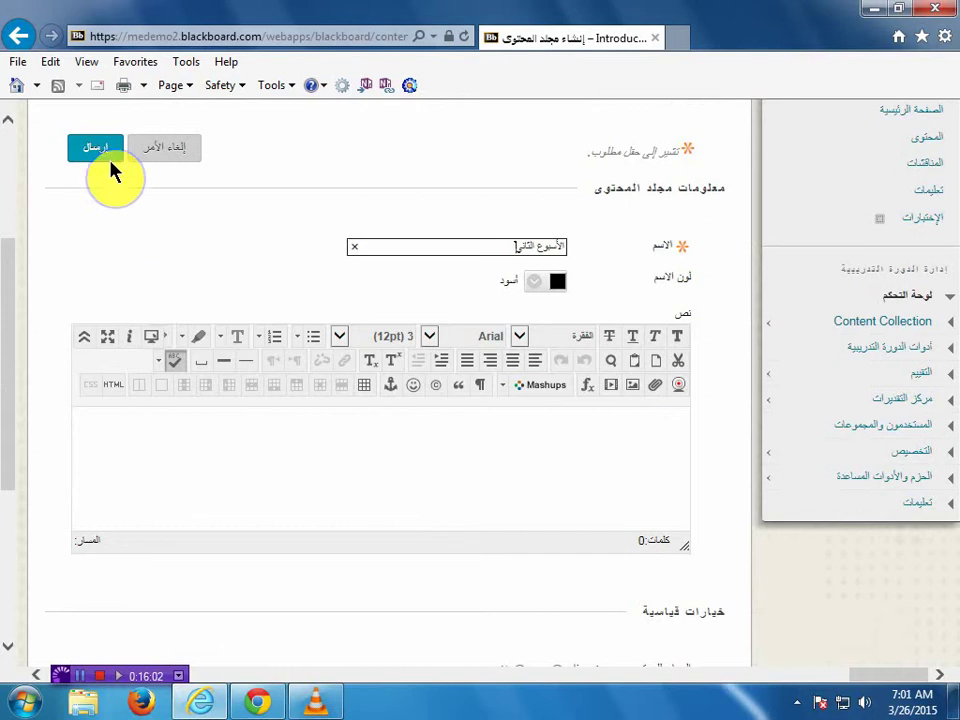
click(99, 155)
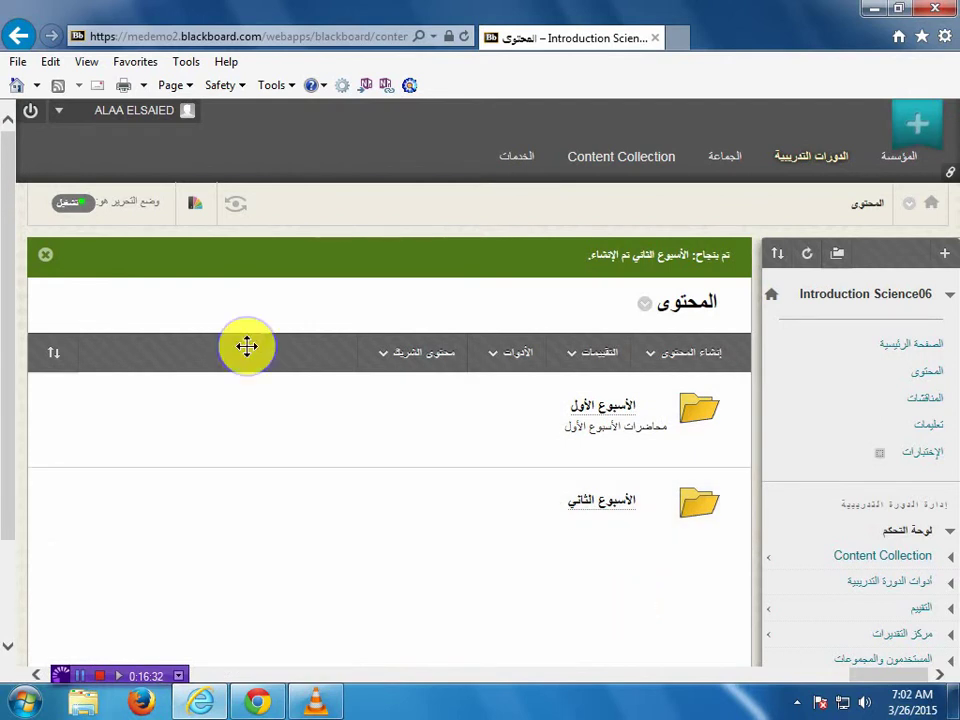
click(45, 254)
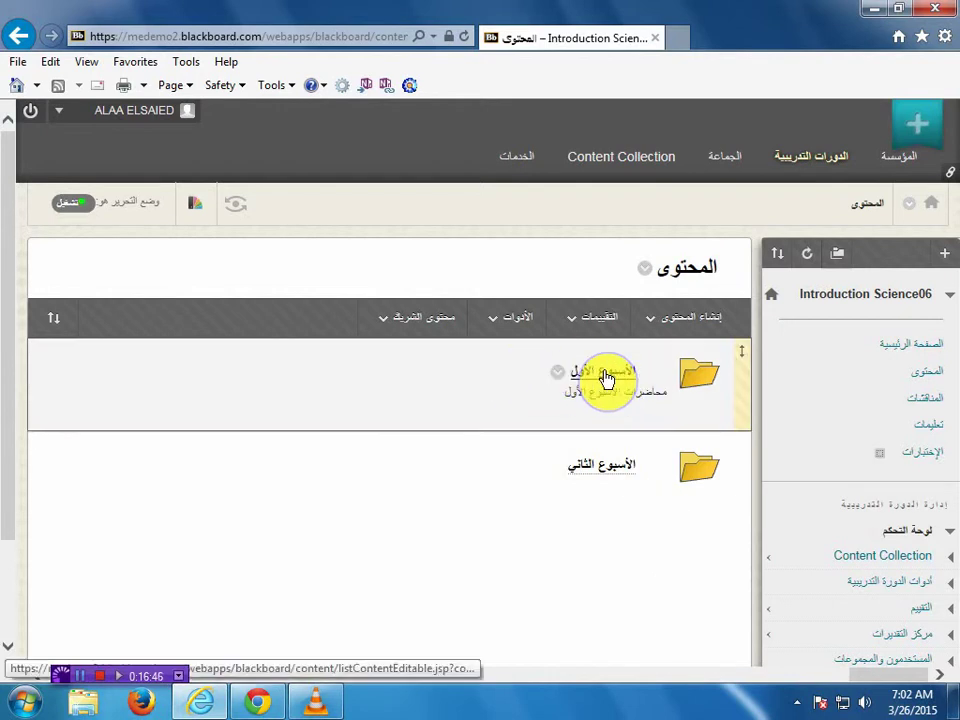
Edit the الأسبوع الأول folder, rename it الوحدة الأولى, and submit the change.
click(557, 380)
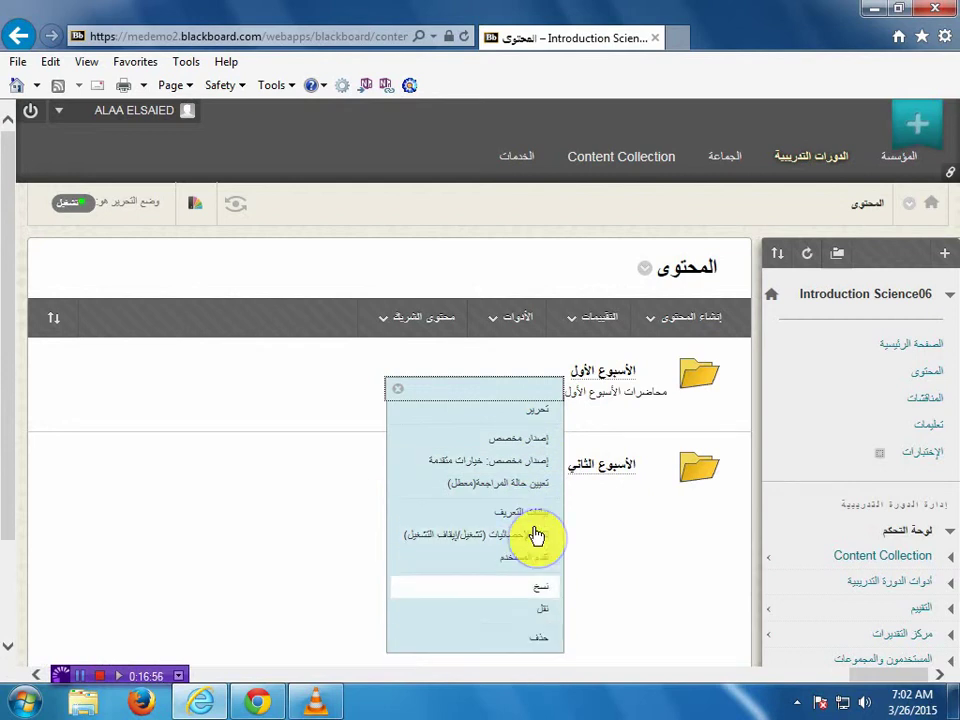
click(538, 411)
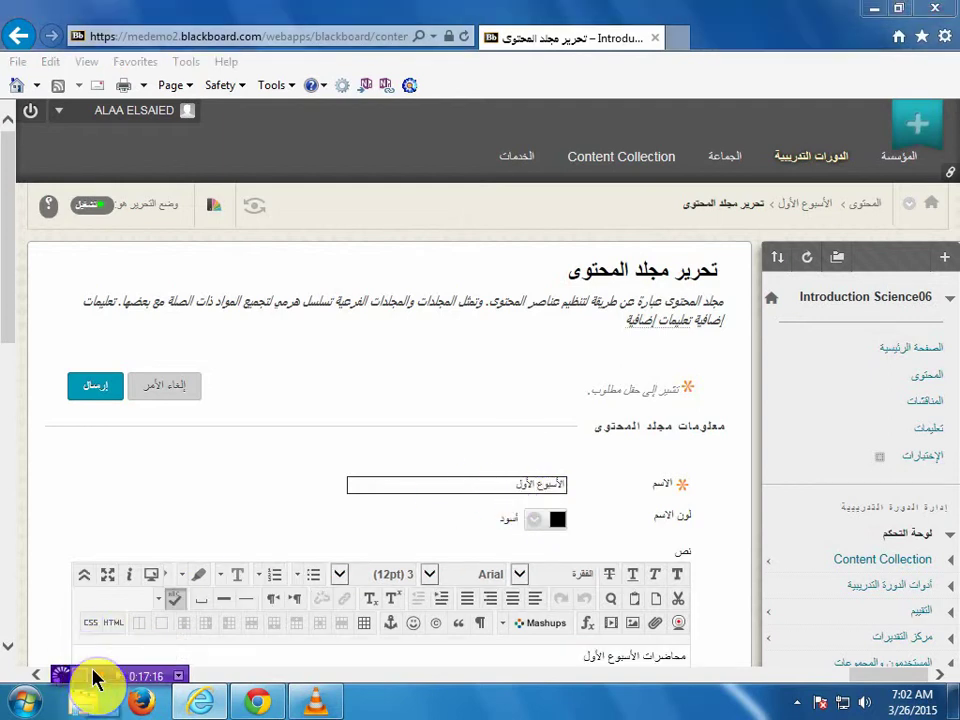
click(483, 489)
key(BackSpace)
key(BackSpace)
key(BackSpace)
key(BackSpace)
key(BackSpace)
key(BackSpace)
key(BackSpace)
key(BackSpace)
key(BackSpace)
key(BackSpace)
key(BackSpace)
key(BackSpace)
key(BackSpace)
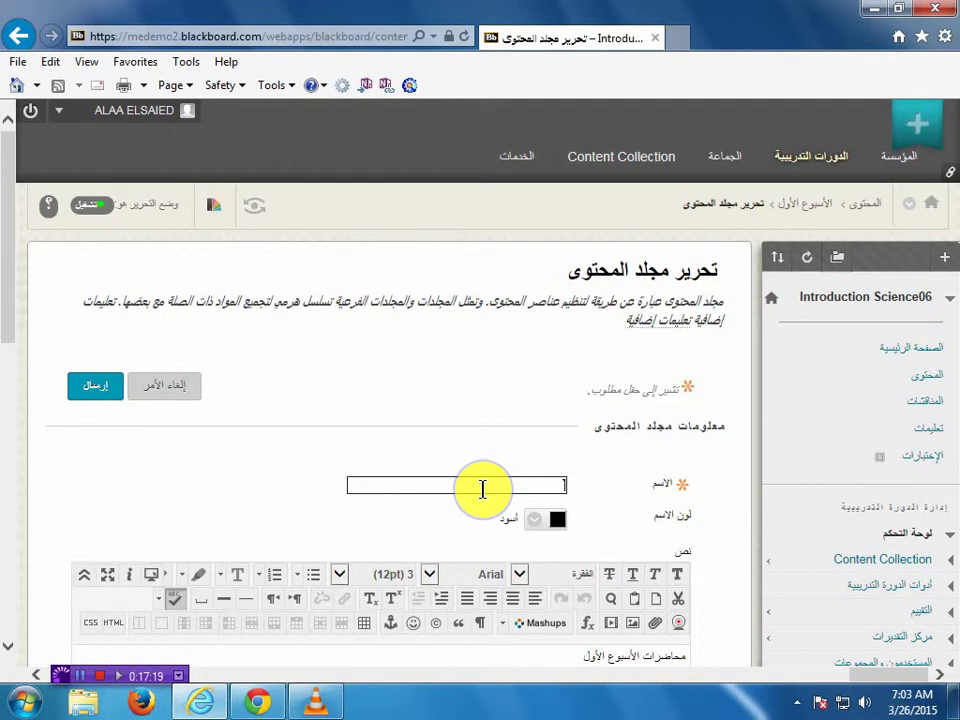
text(ال)
text(مو)
text(أ)
text(أ)
text(د)
text( الأو)
text(لى)
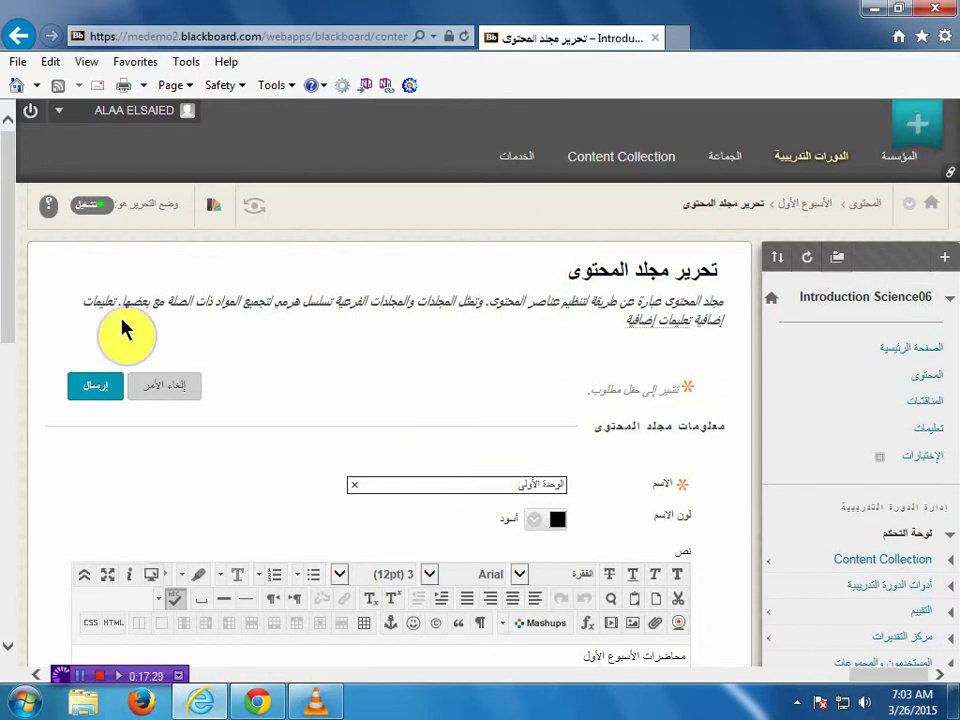
click(93, 389)
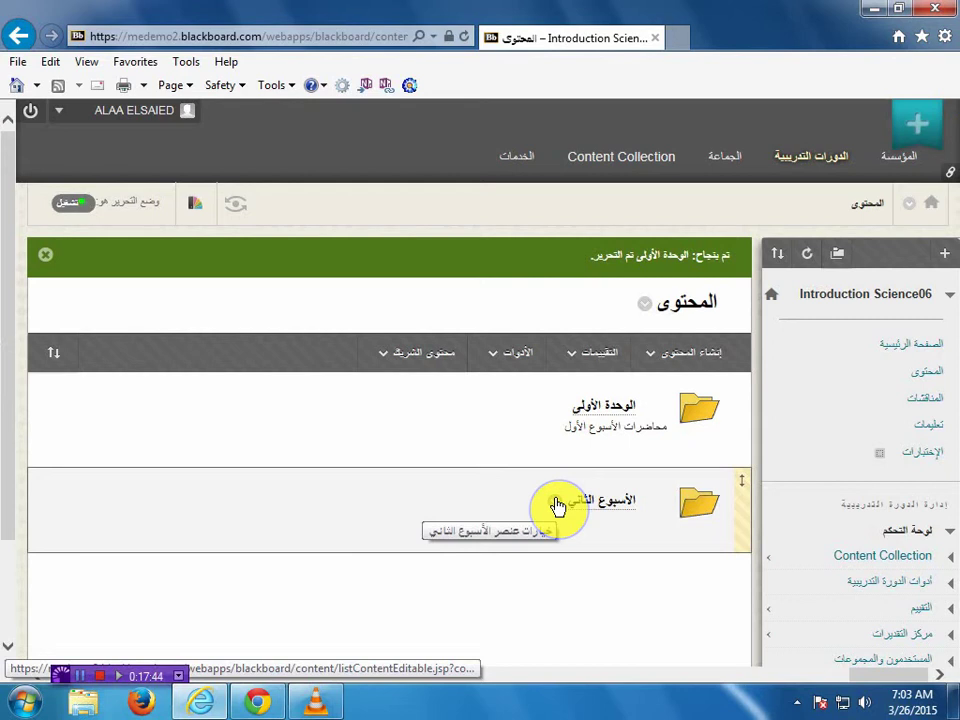
Rename the الأسبوع الثاني folder as الوحدة الثانية, submit the change, and dismiss the confirmation message.
click(555, 503)
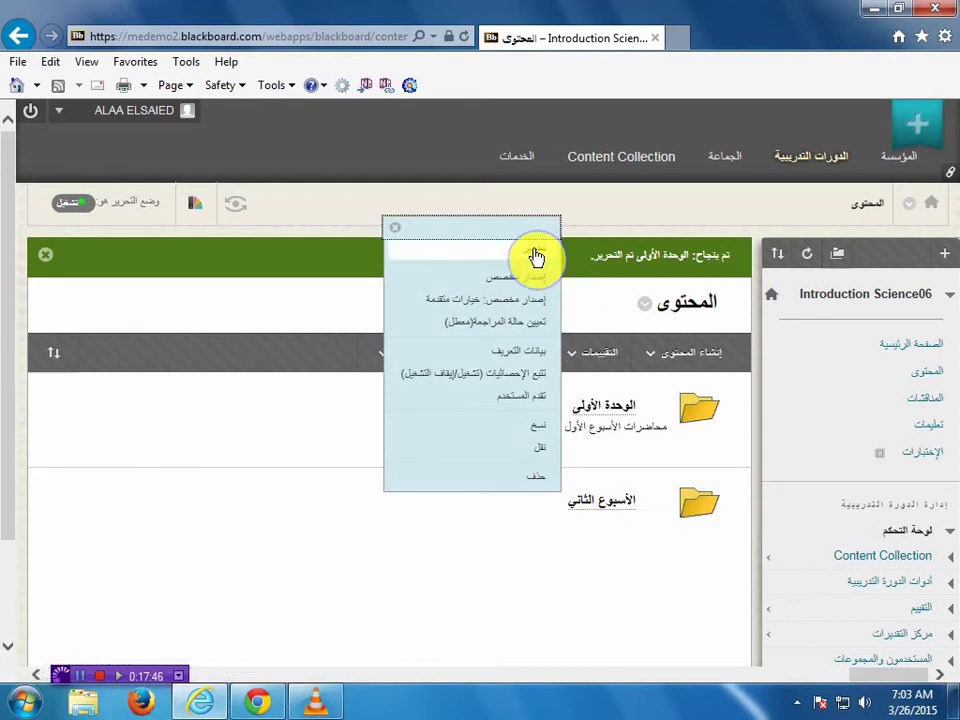
click(533, 252)
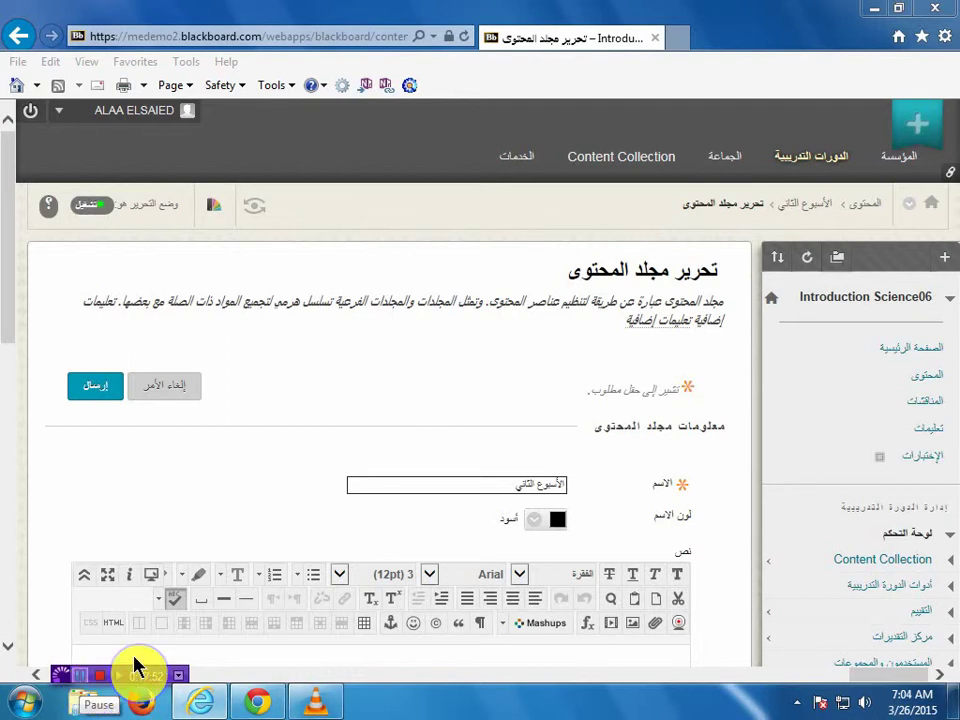
click(516, 487)
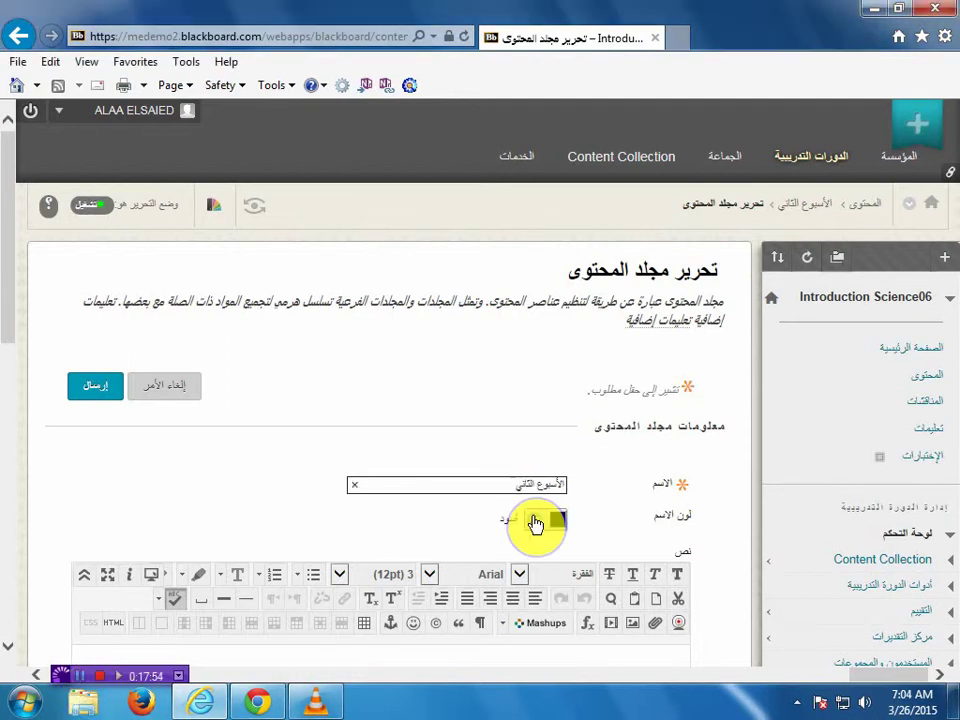
key(BackSpace)
key(BackSpace)
key(BackSpace)
key(BackSpace)
key(BackSpace)
key(BackSpace)
key(BackSpace)
key(BackSpace)
key(BackSpace)
key(BackSpace)
text(لوحدة الثاني)
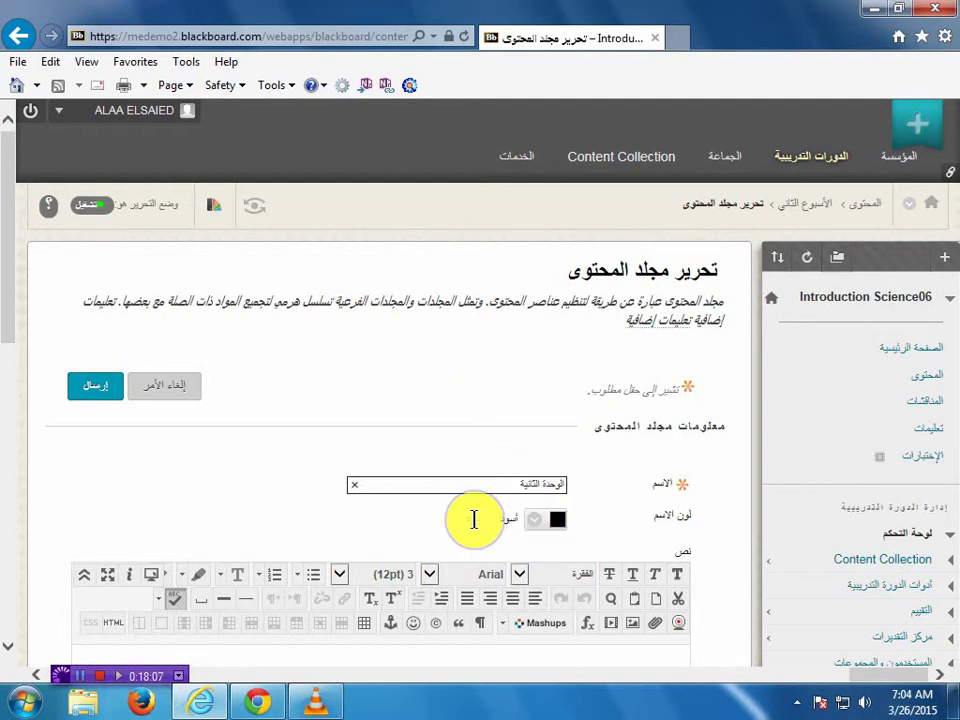
click(102, 389)
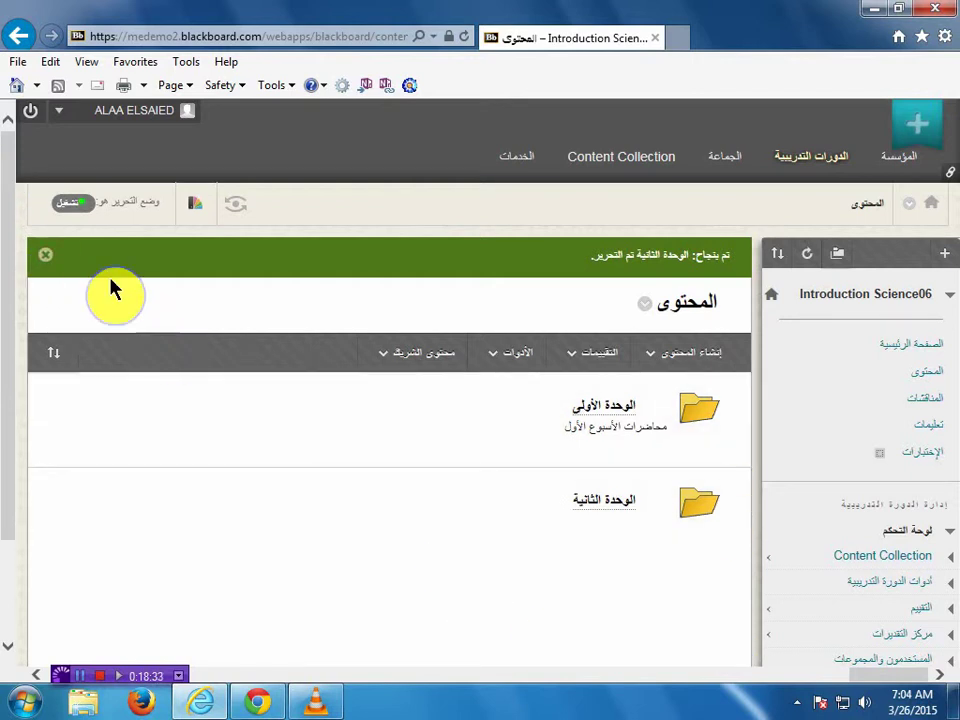
click(45, 255)
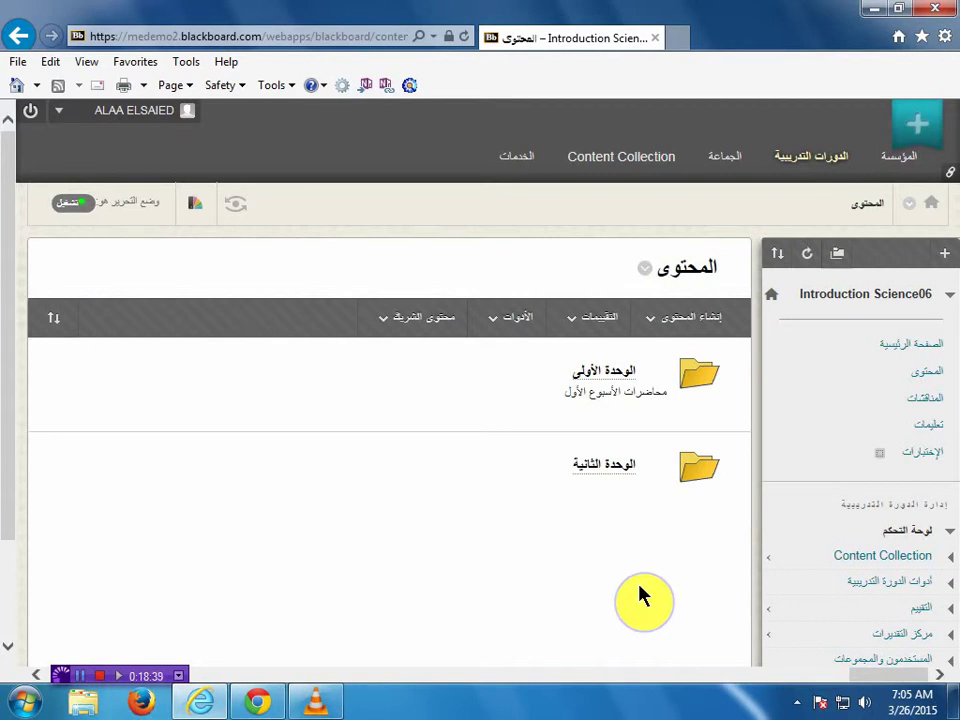
Start a new content item in the المحتوى area and enter توصيف الامقرر as its name.
click(687, 318)
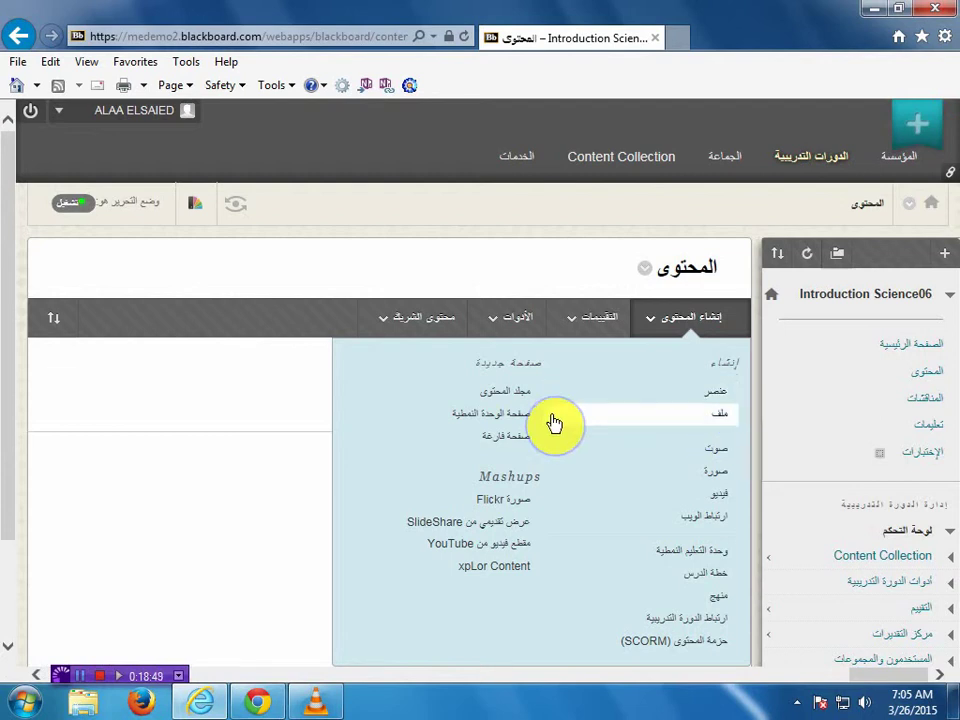
click(718, 397)
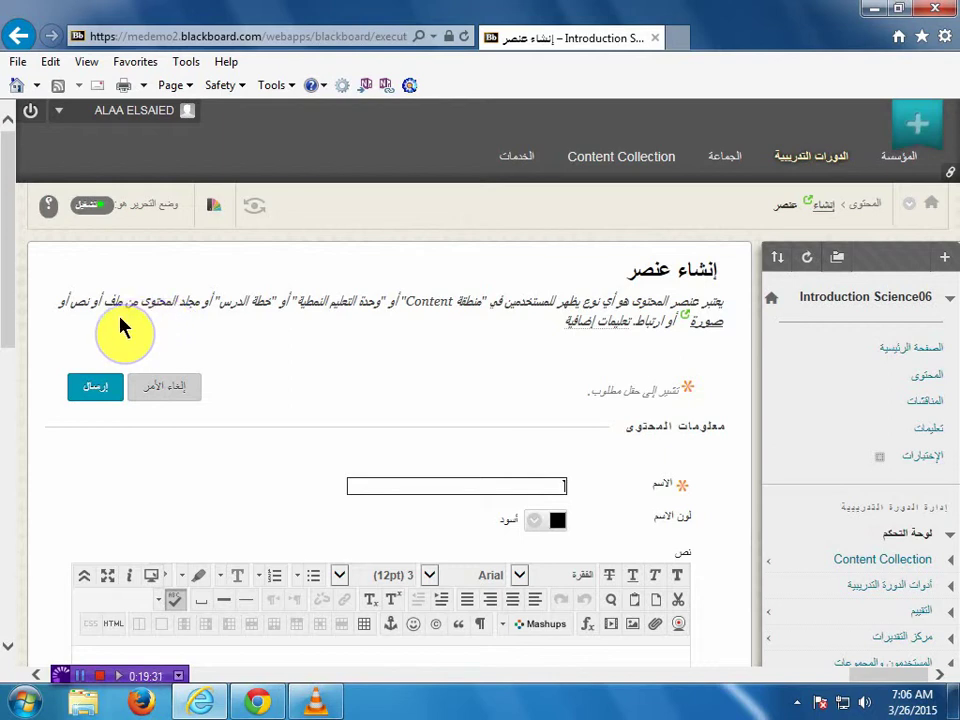
scroll(465, 396, down, 2)
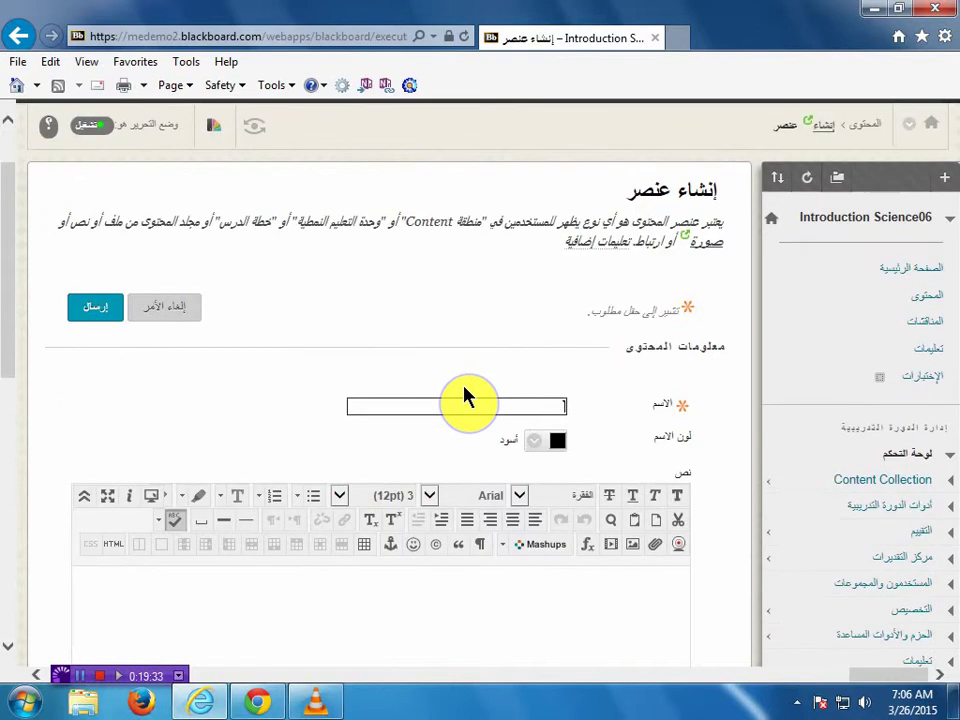
scroll(465, 396, down, 2)
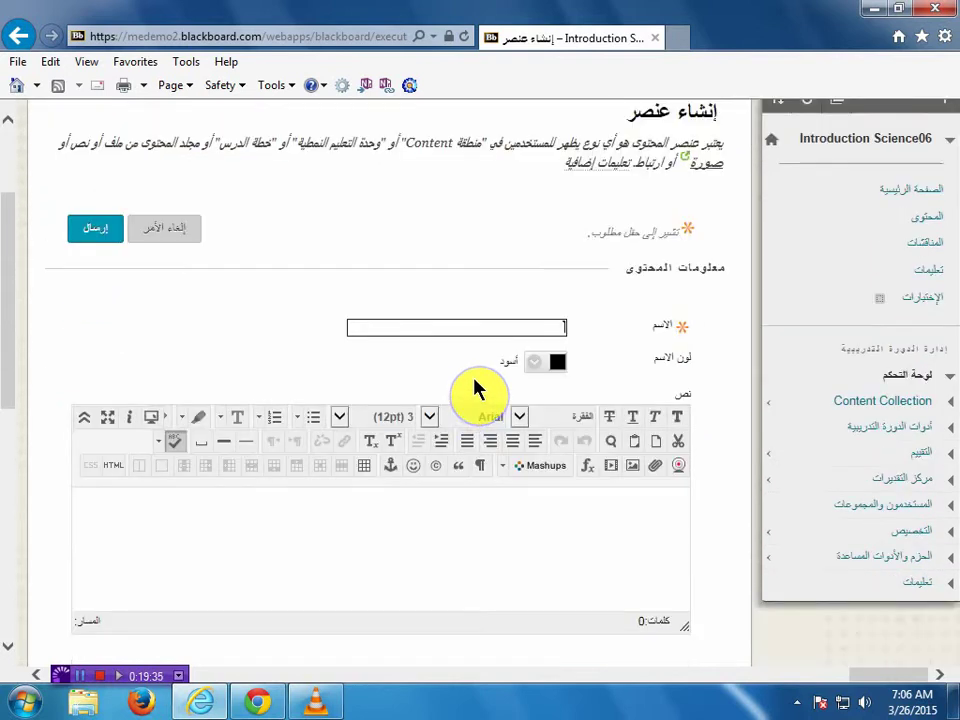
click(523, 333)
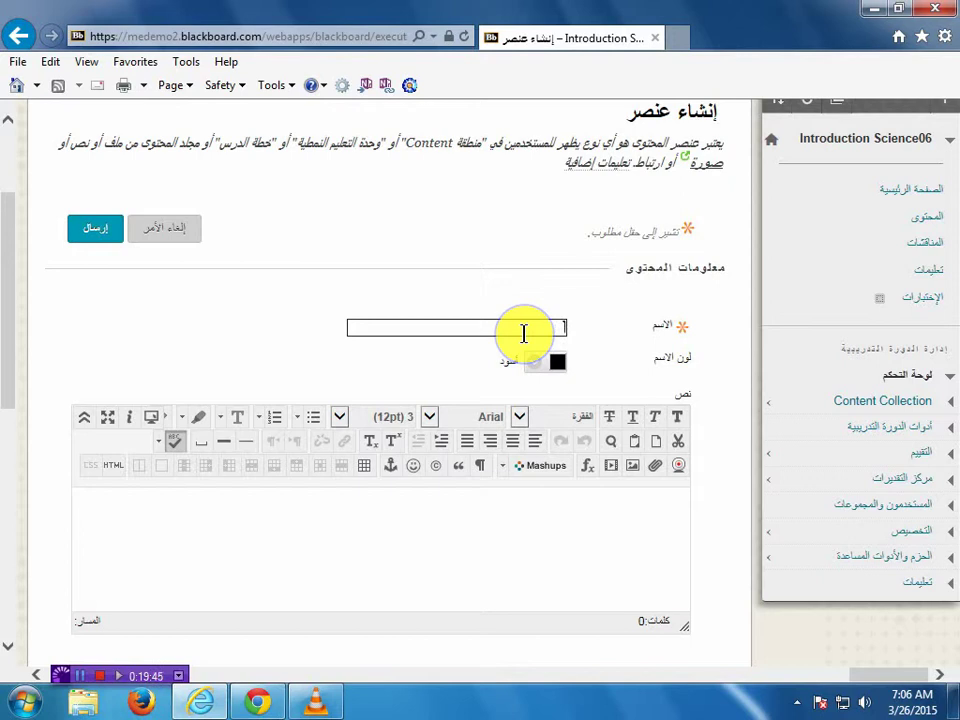
text(ا)
text(وصي)
text(ال)
text(مقرر)
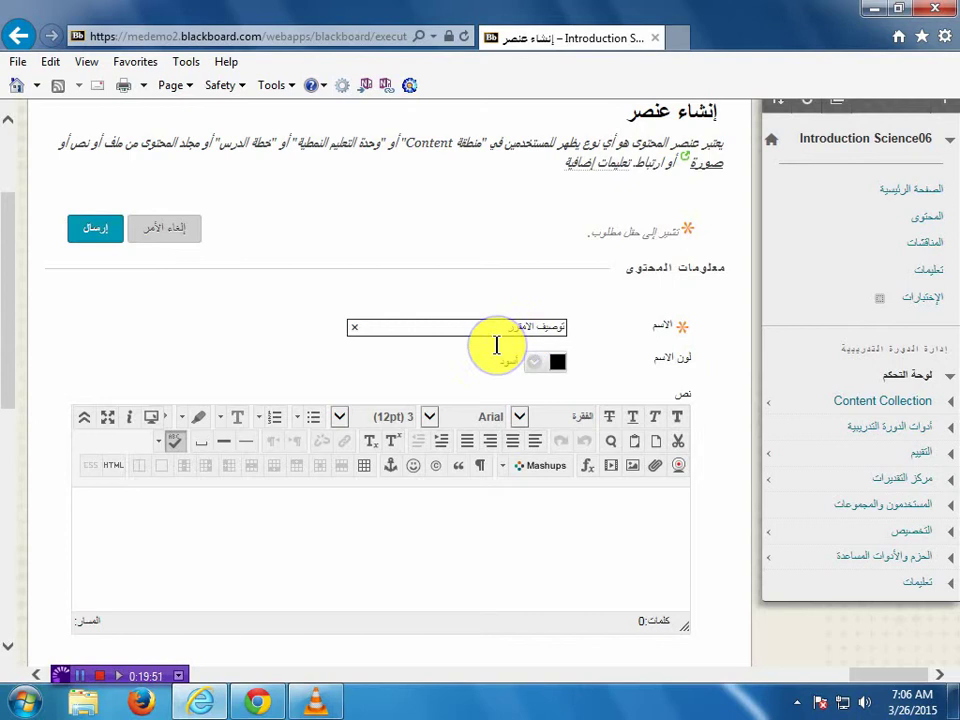
scroll(694, 482, down, 3)
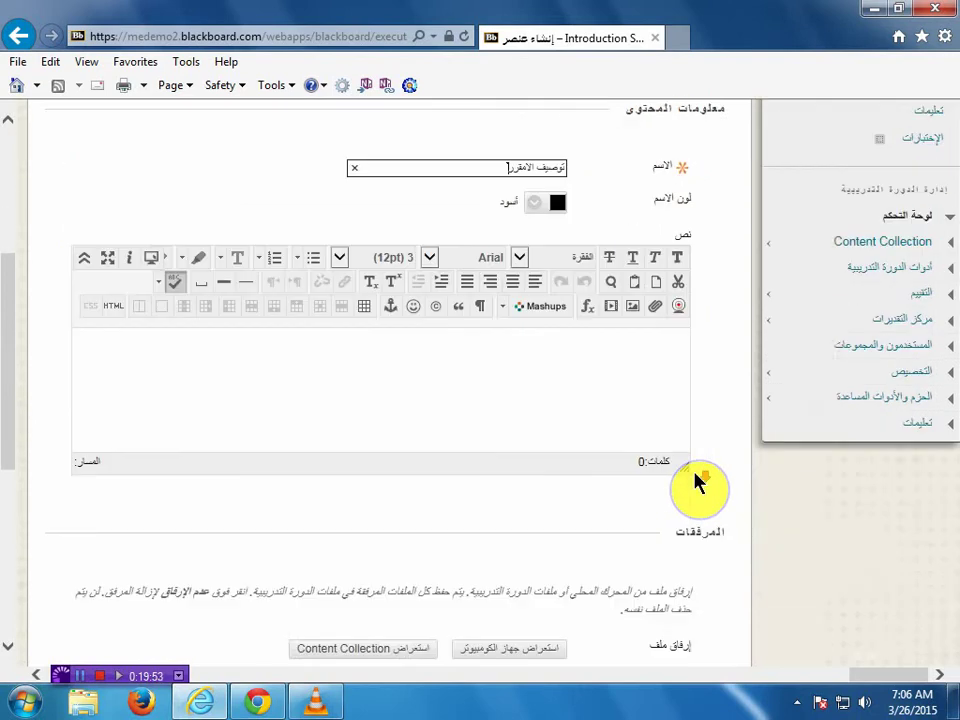
scroll(697, 484, up, 3)
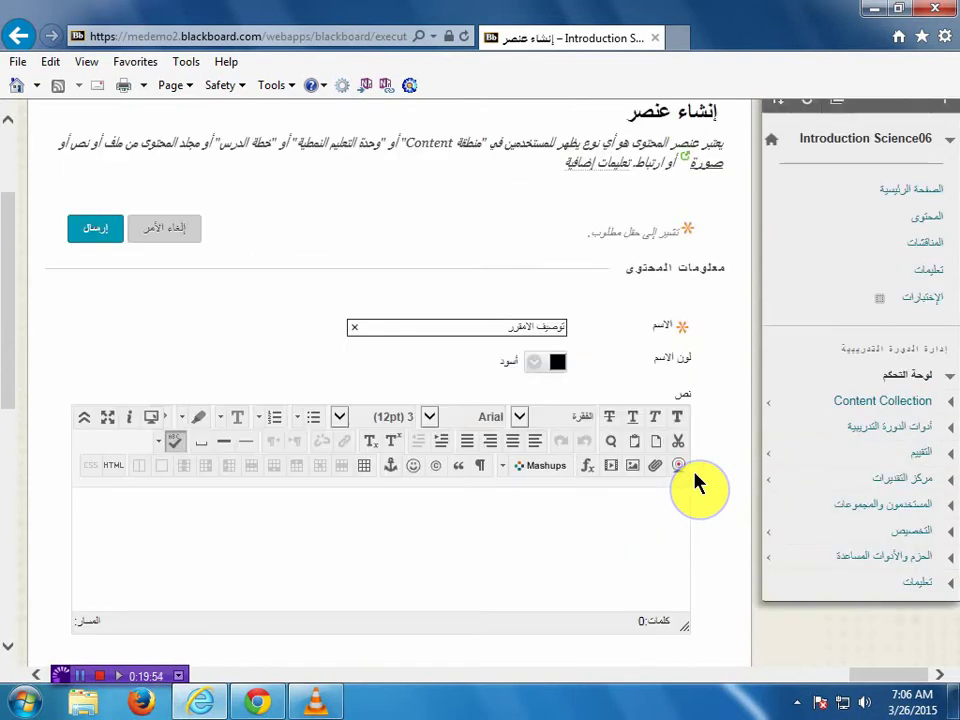
Enter توصيف المقرر الجزء الخاص ب "النبات" as the item's body text and delete it again.
click(651, 514)
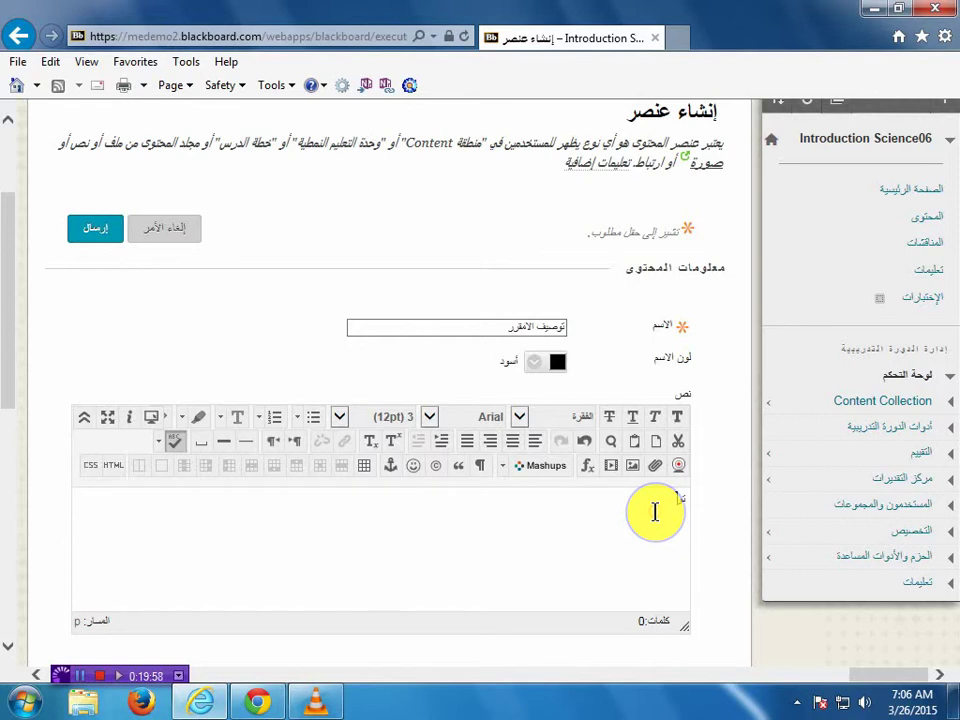
text(توصيف المقرر الجزء الخاص ب)
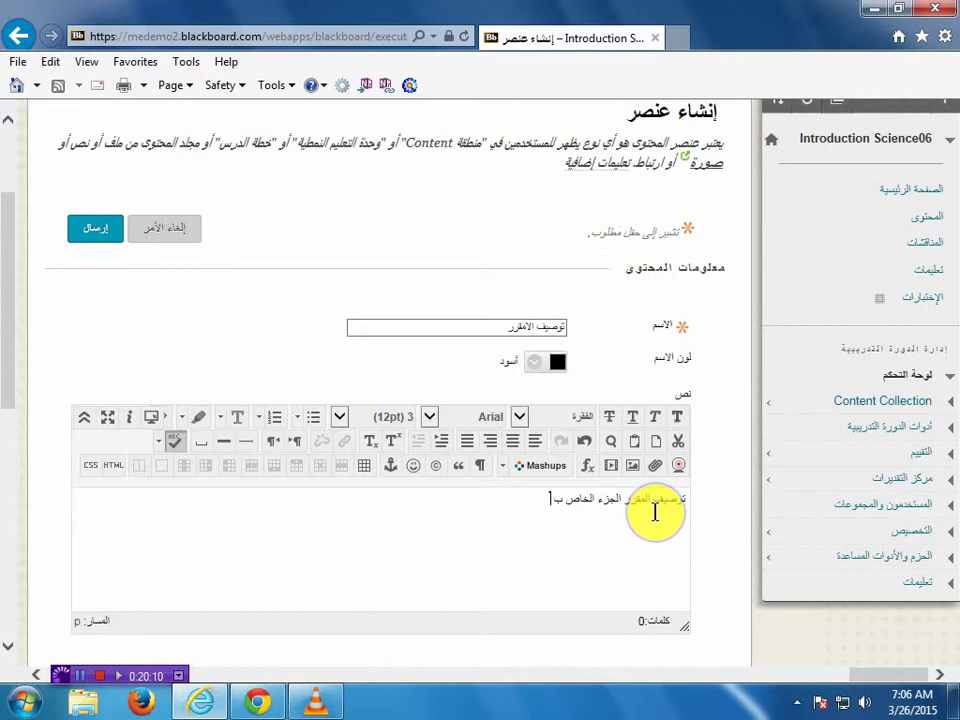
text( "النبات")
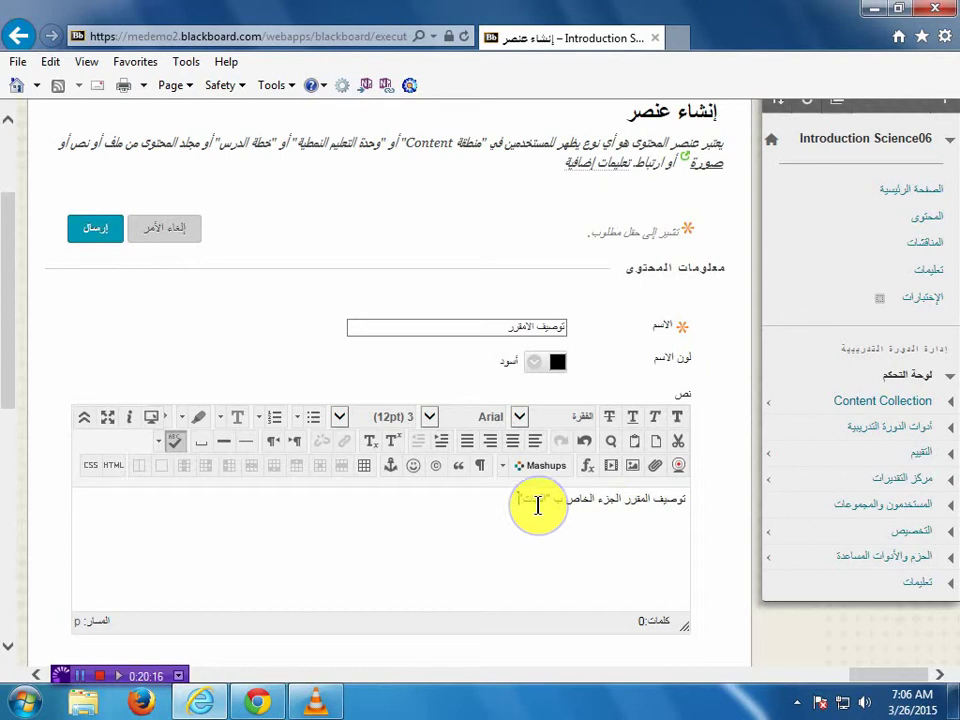
drag(504, 499, 692, 486)
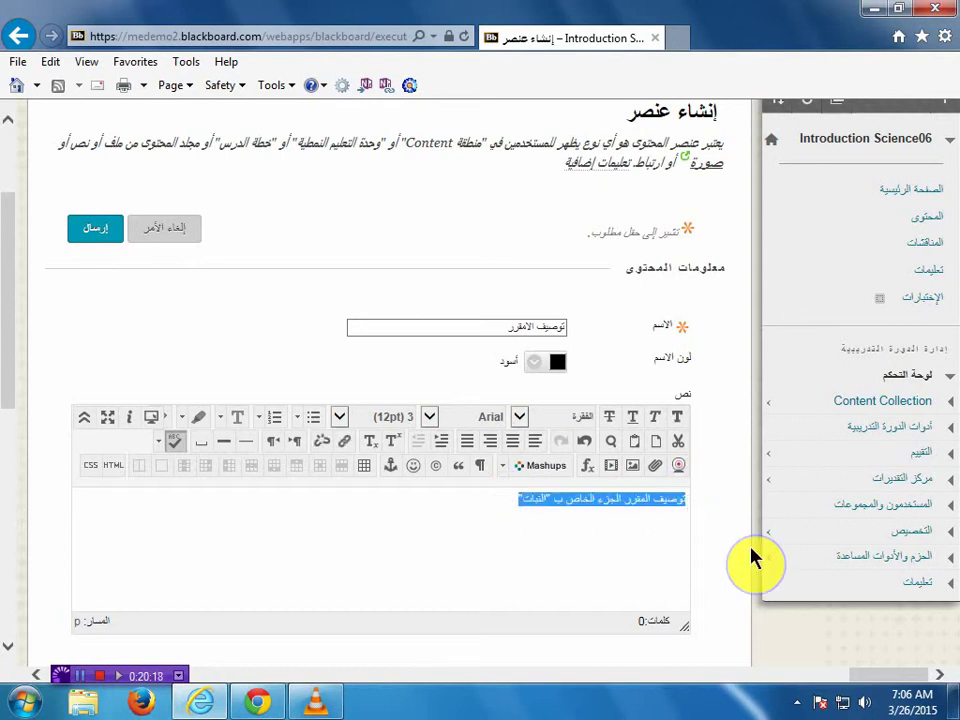
key(Delete)
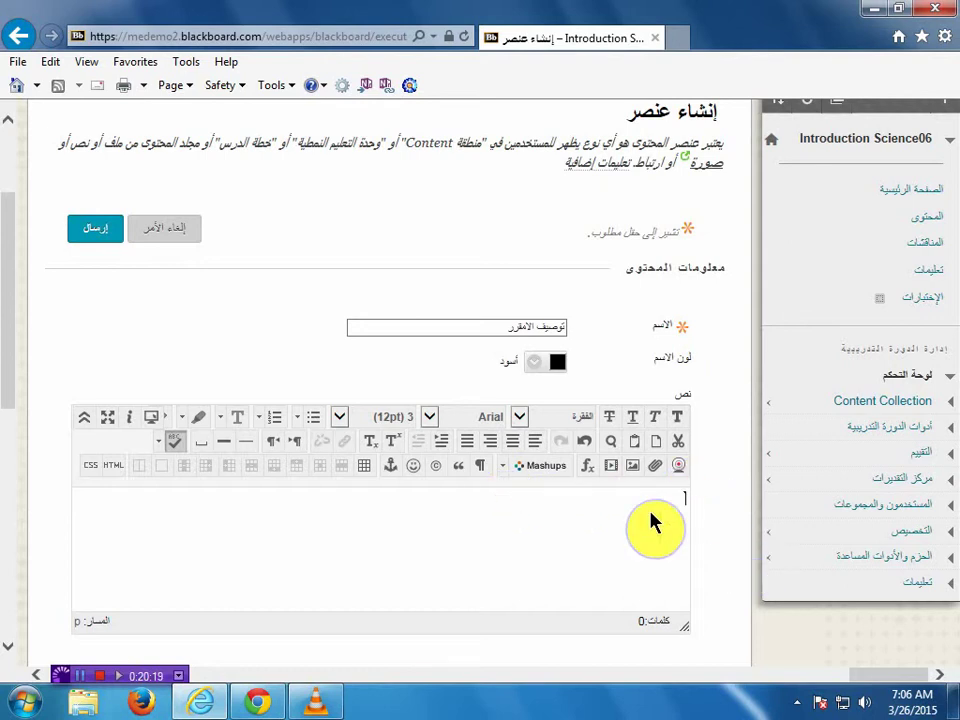
Correct the item's name to توصيف المقرر and attach 3Dmax.pdf from the computer's desktop.
click(525, 326)
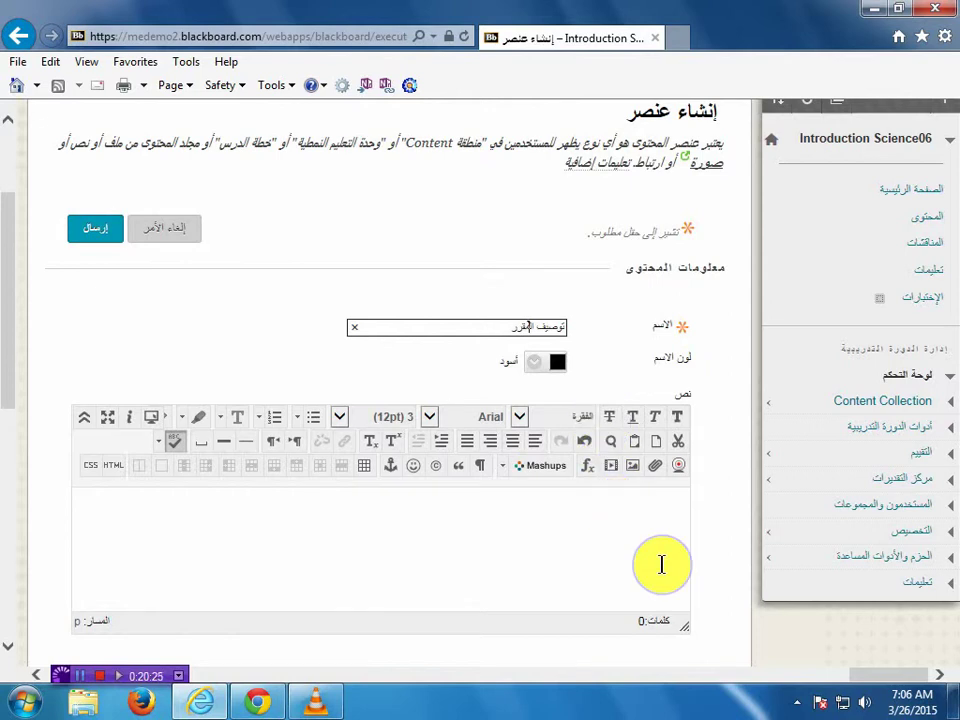
scroll(661, 565, down, 1)
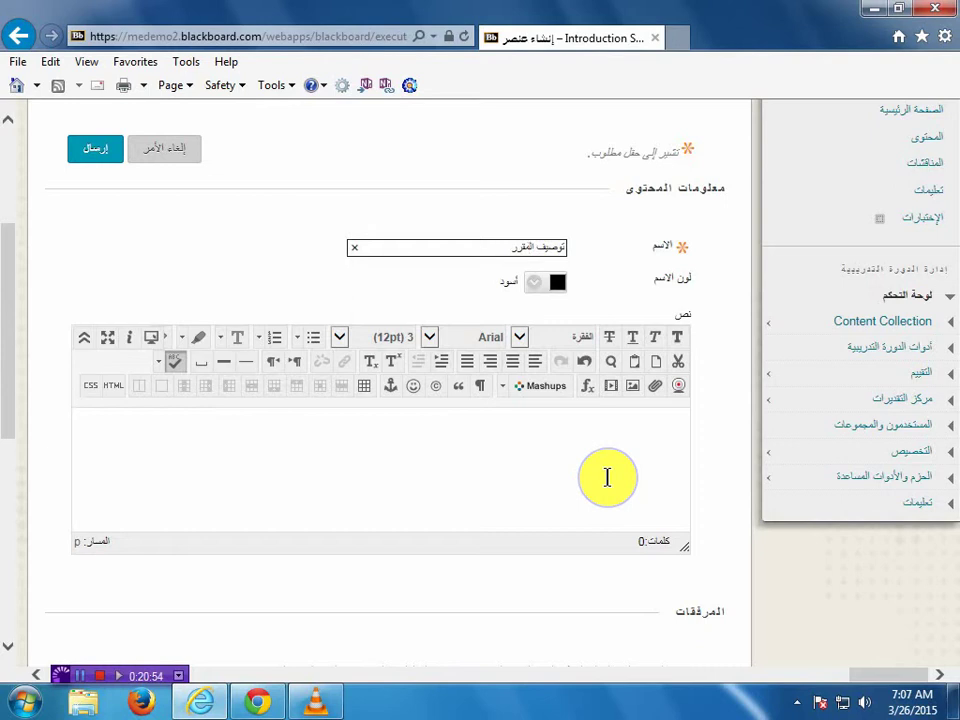
scroll(612, 440, down, 3)
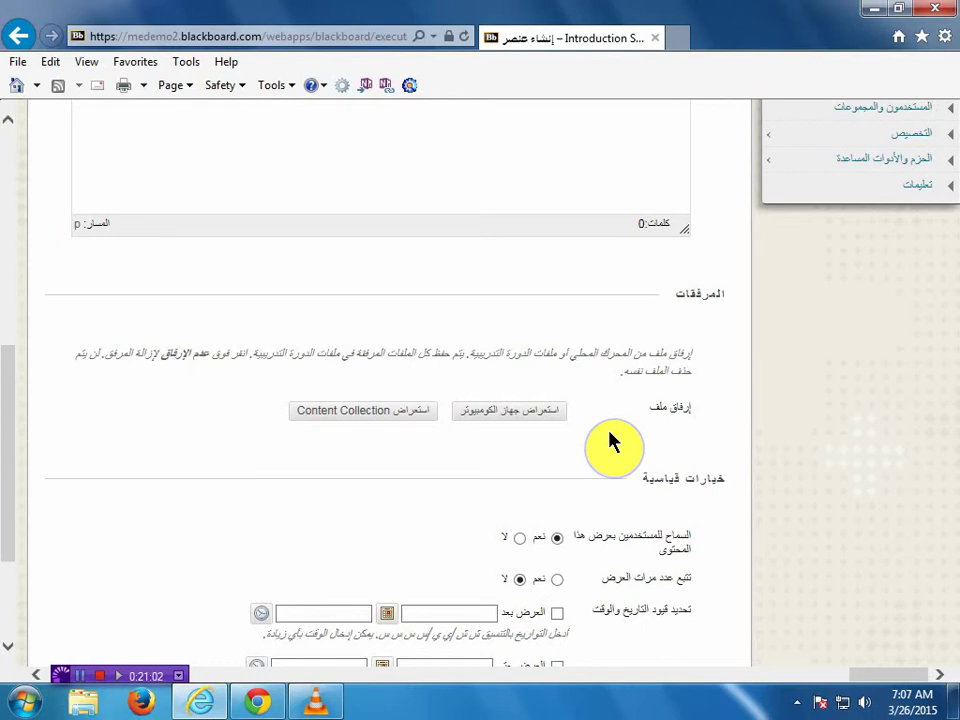
click(519, 412)
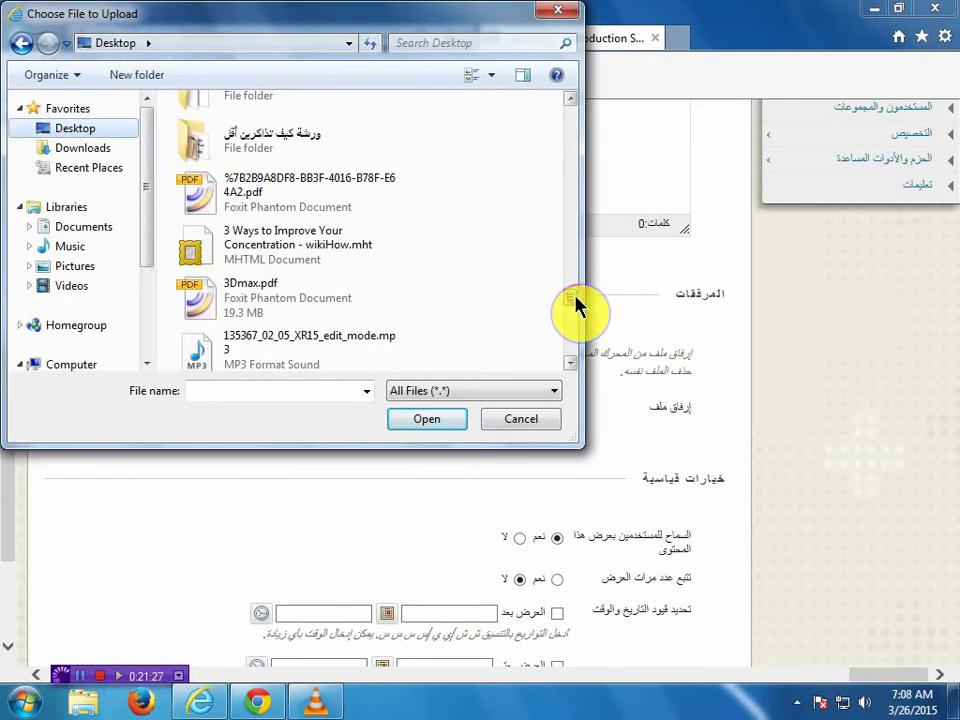
click(225, 298)
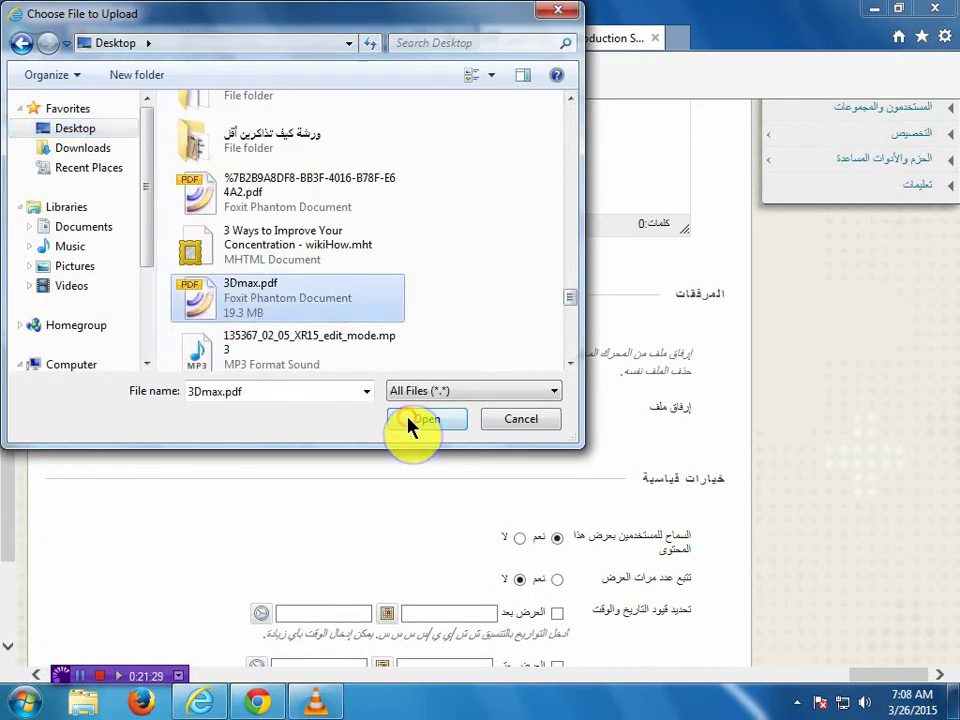
click(413, 419)
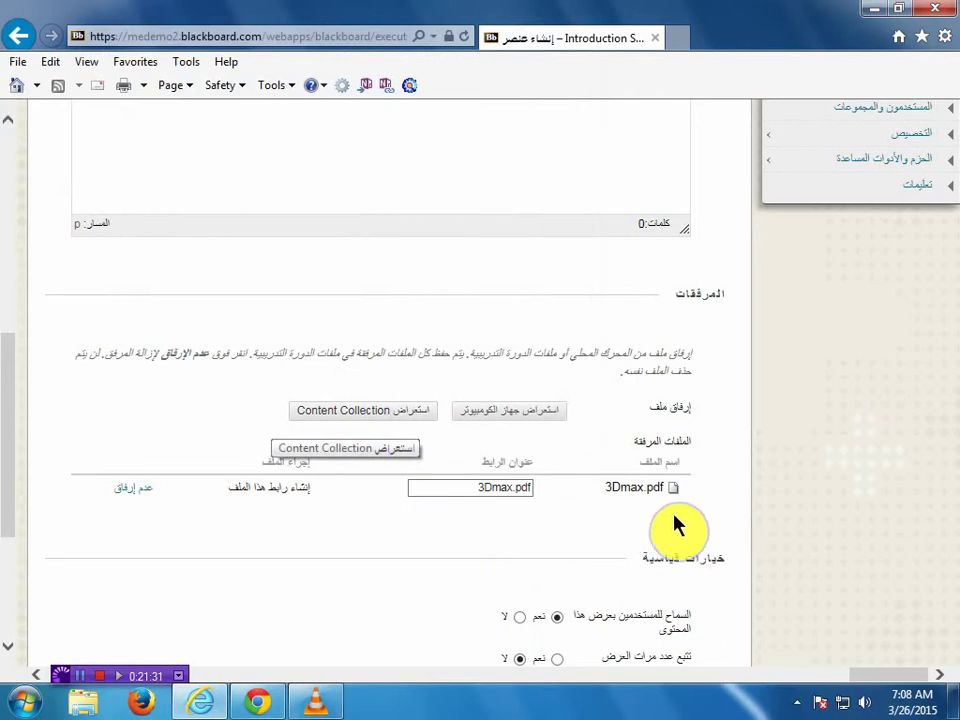
Review the new item's text editor, attached file row and standard options, including user visibility and date restrictions.
scroll(386, 562, down, 1)
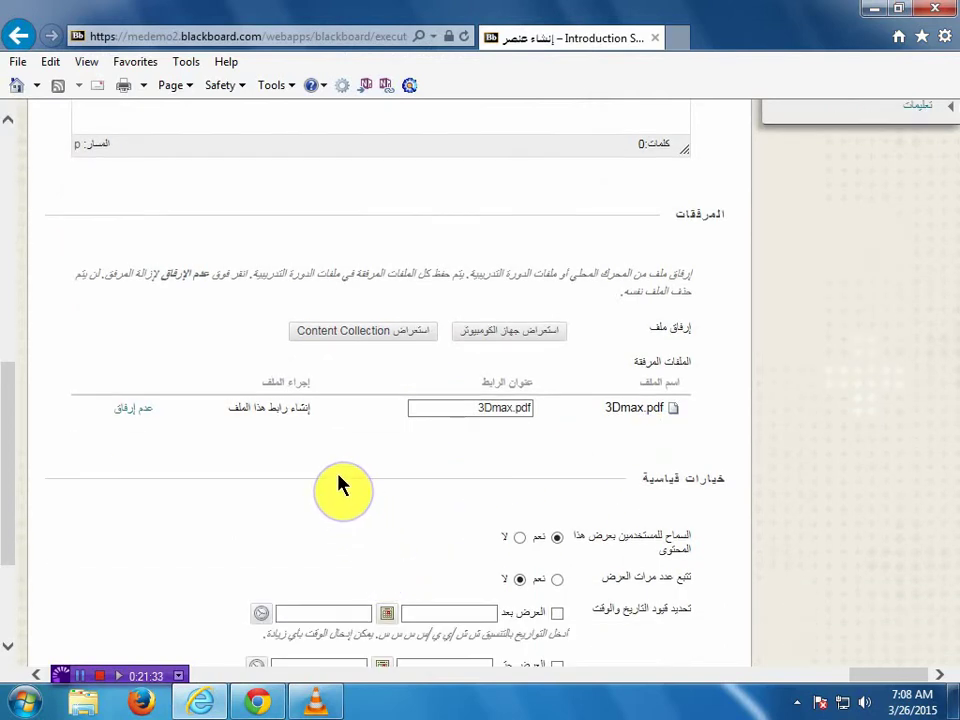
scroll(320, 460, down, 1)
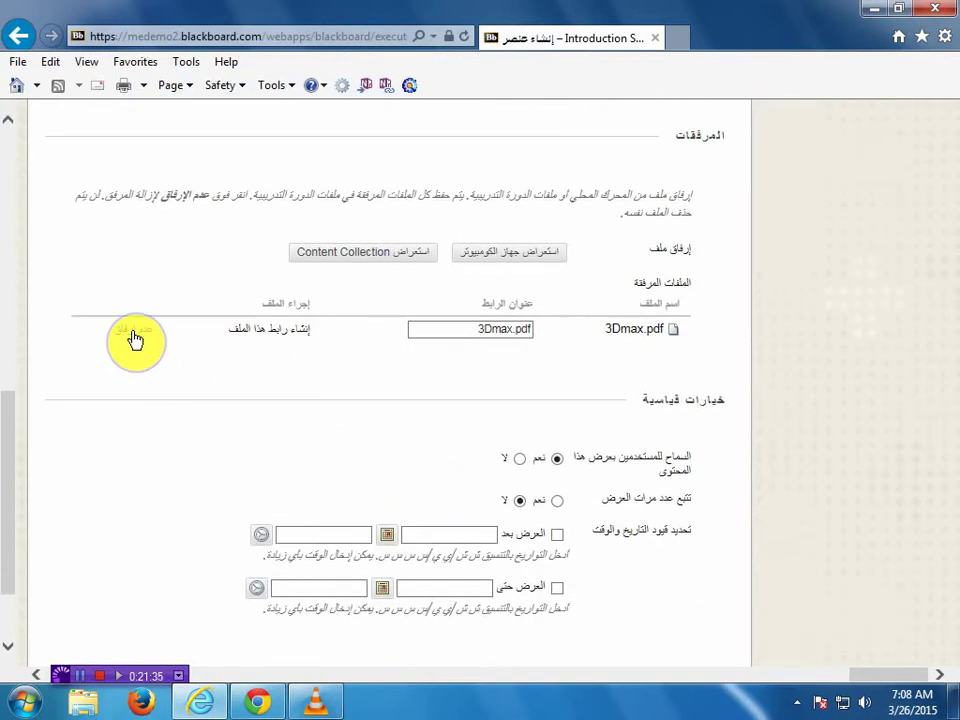
scroll(681, 503, down, 1)
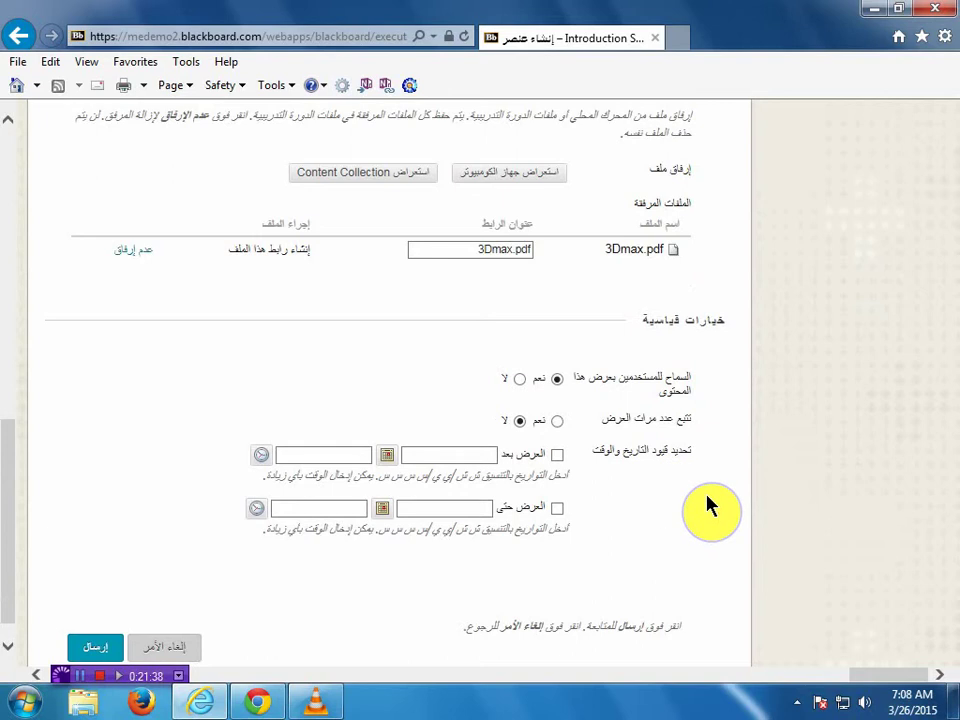
scroll(711, 508, up, 7)
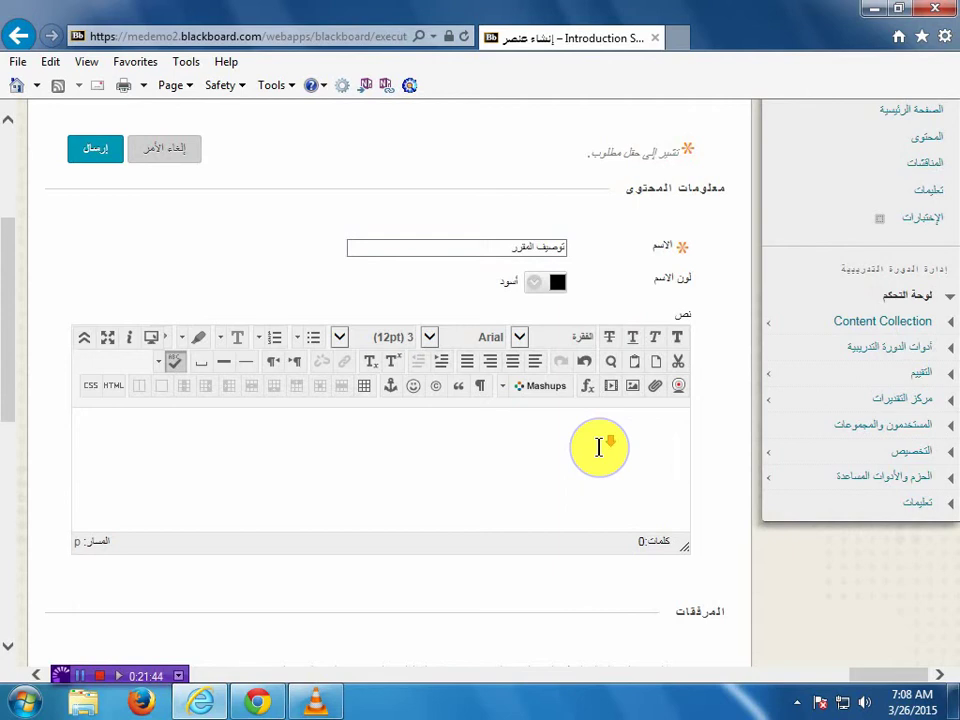
scroll(602, 446, down, 4)
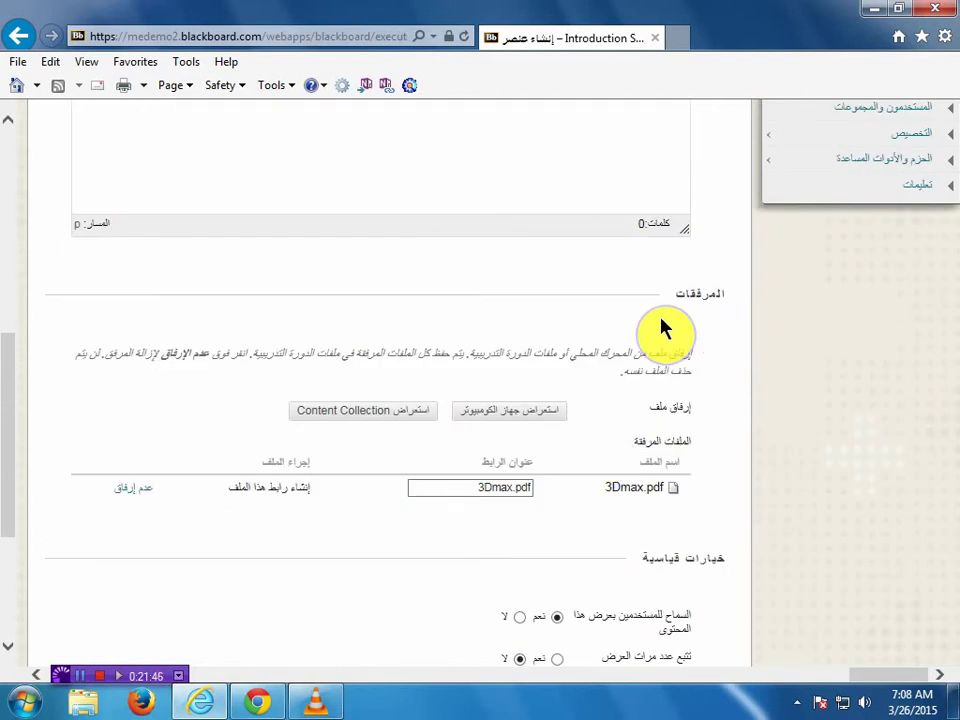
scroll(658, 351, down, 1)
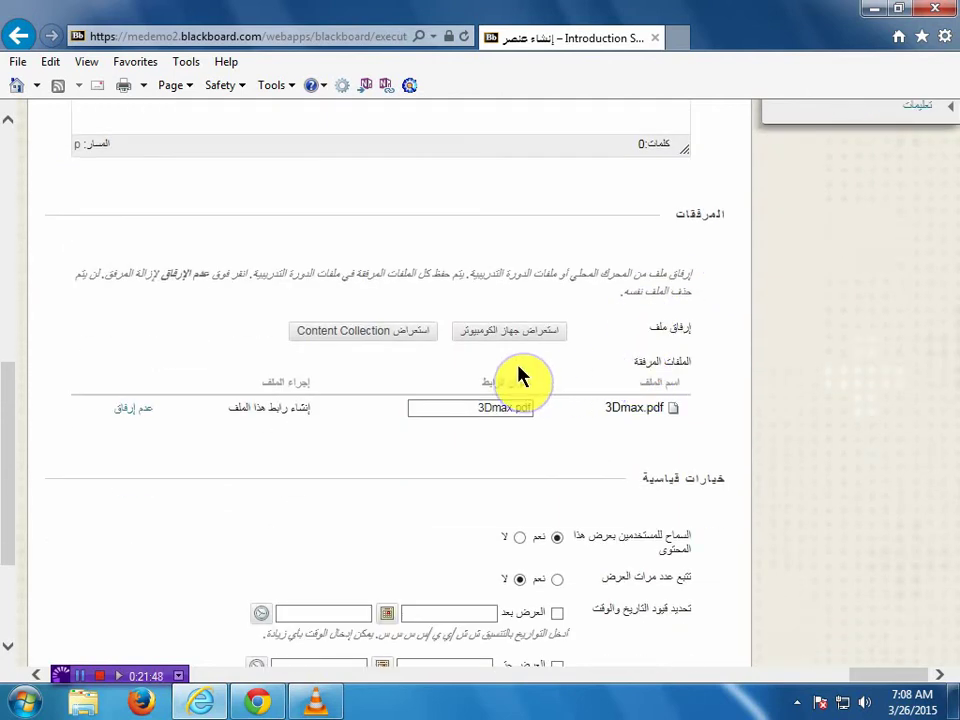
scroll(570, 435, down, 2)
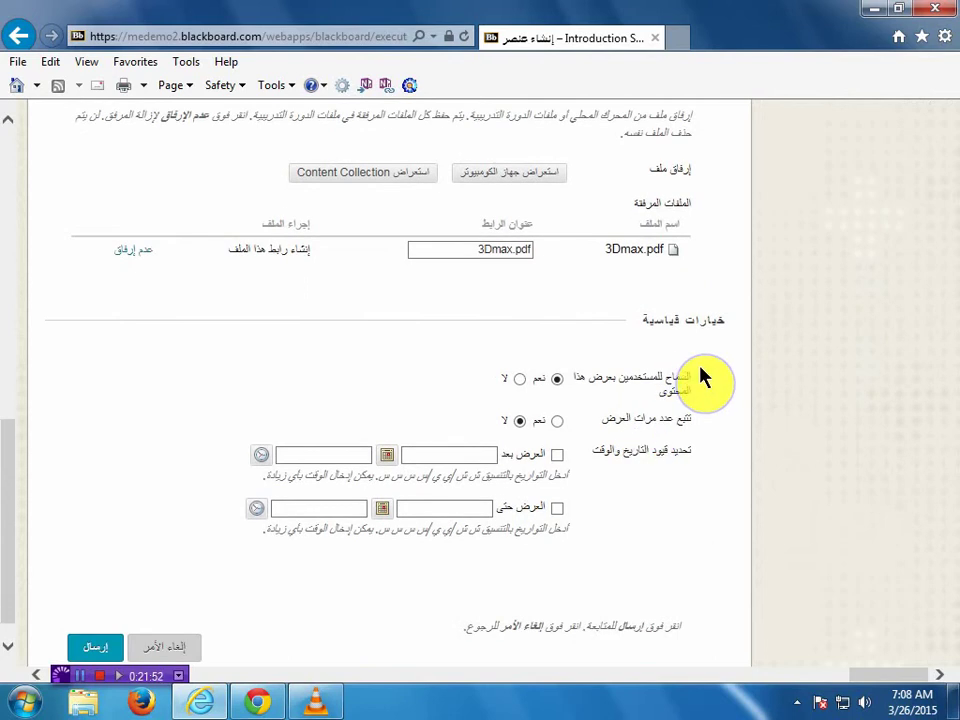
scroll(704, 378, down, 1)
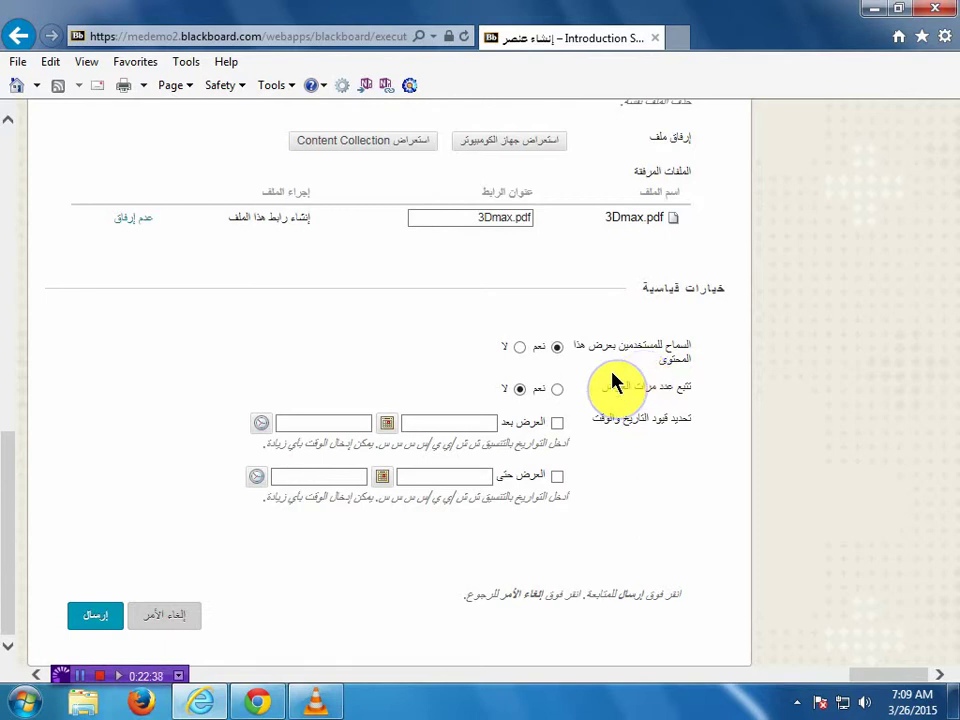
Try blocking users from viewing the item and enabling both date restrictions, clear them, and allow viewing again.
click(519, 346)
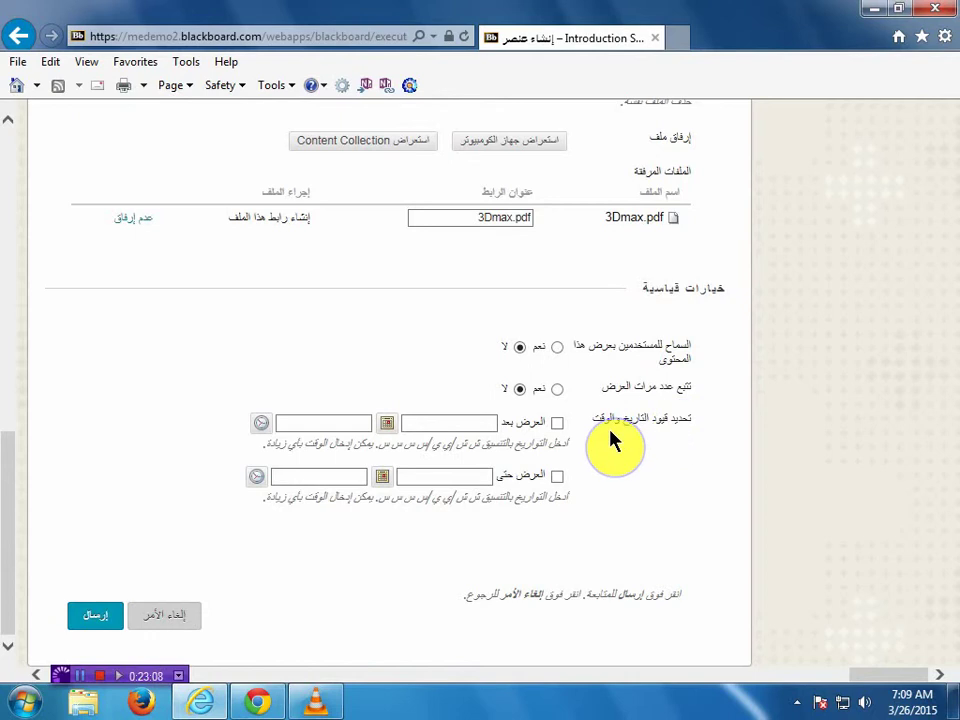
click(557, 422)
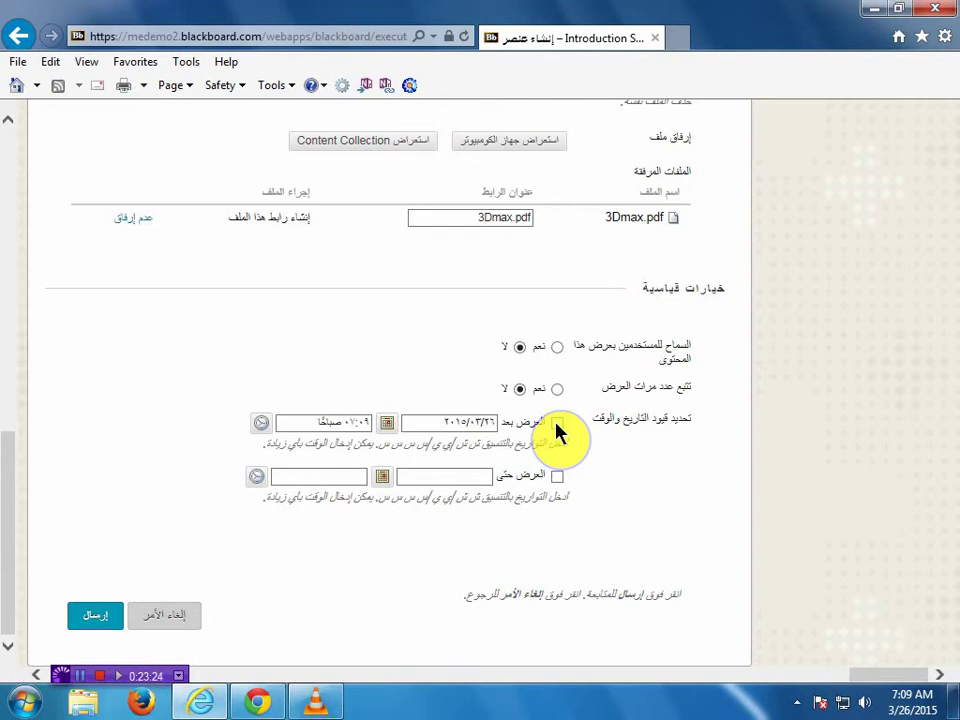
click(557, 424)
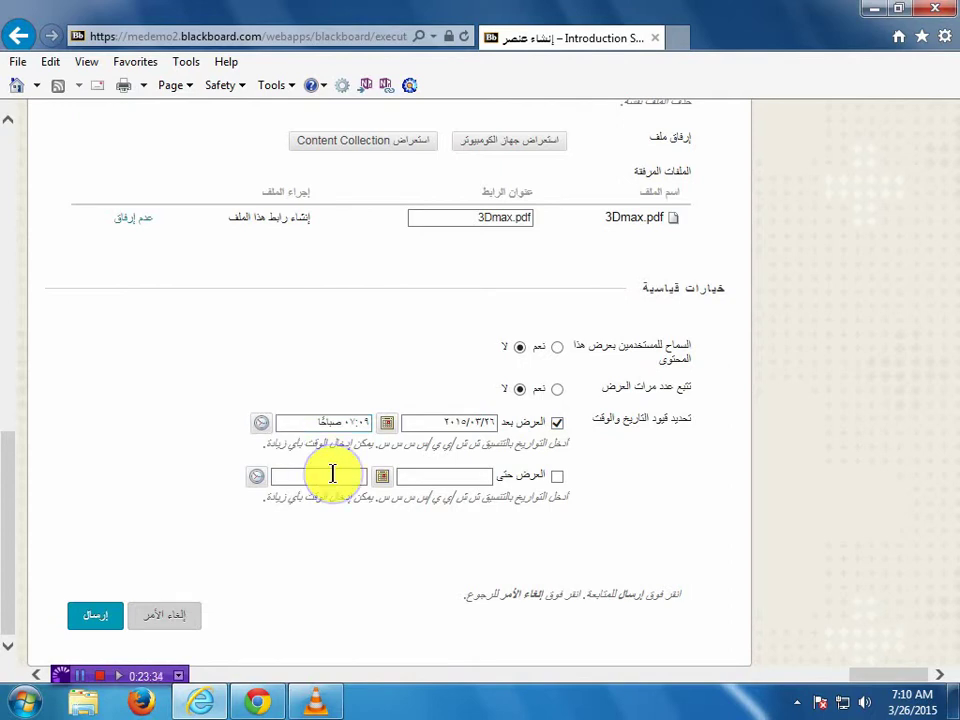
click(558, 479)
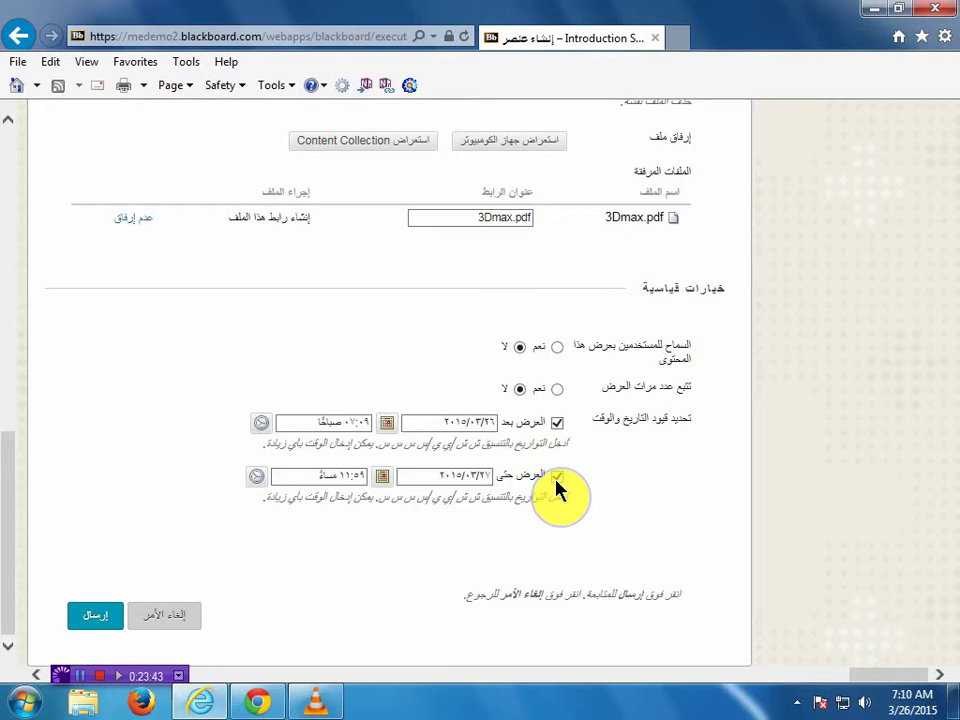
click(557, 477)
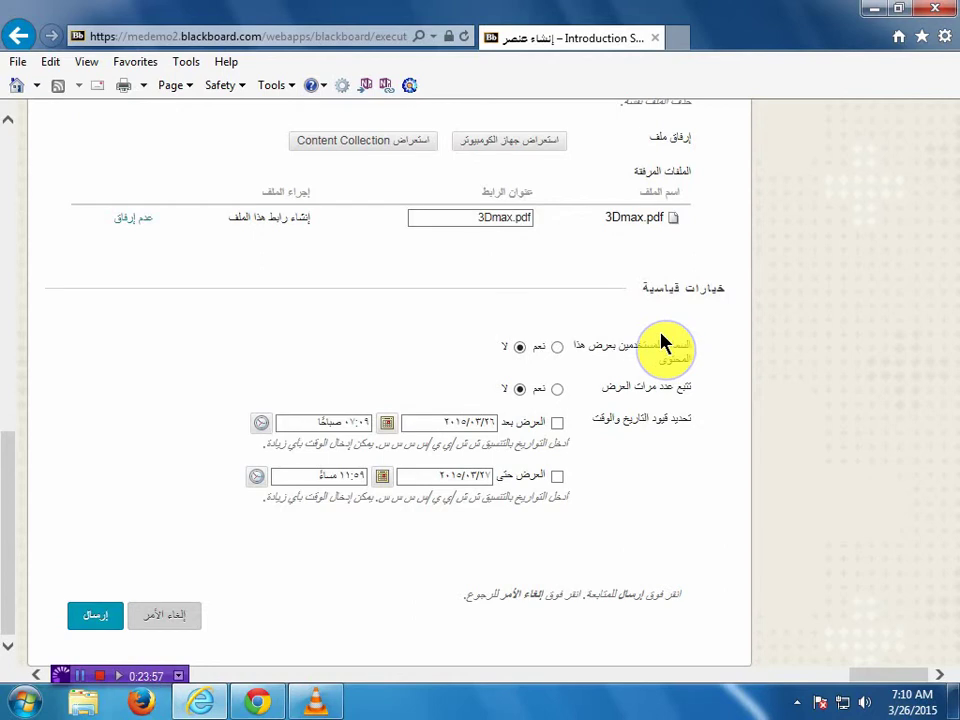
click(557, 348)
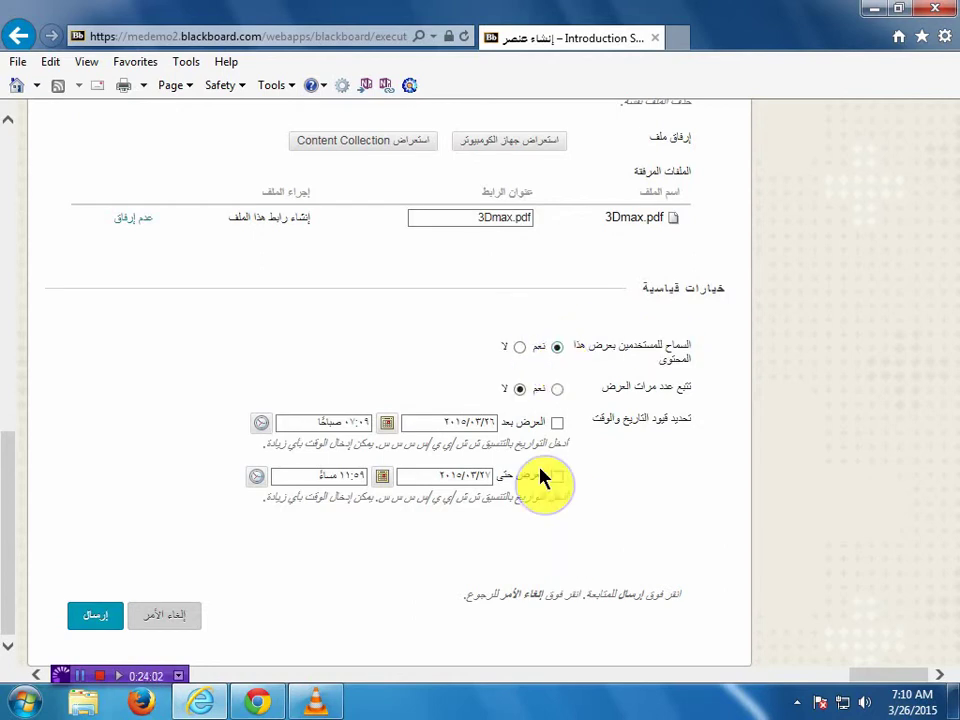
scroll(611, 261, up, 10)
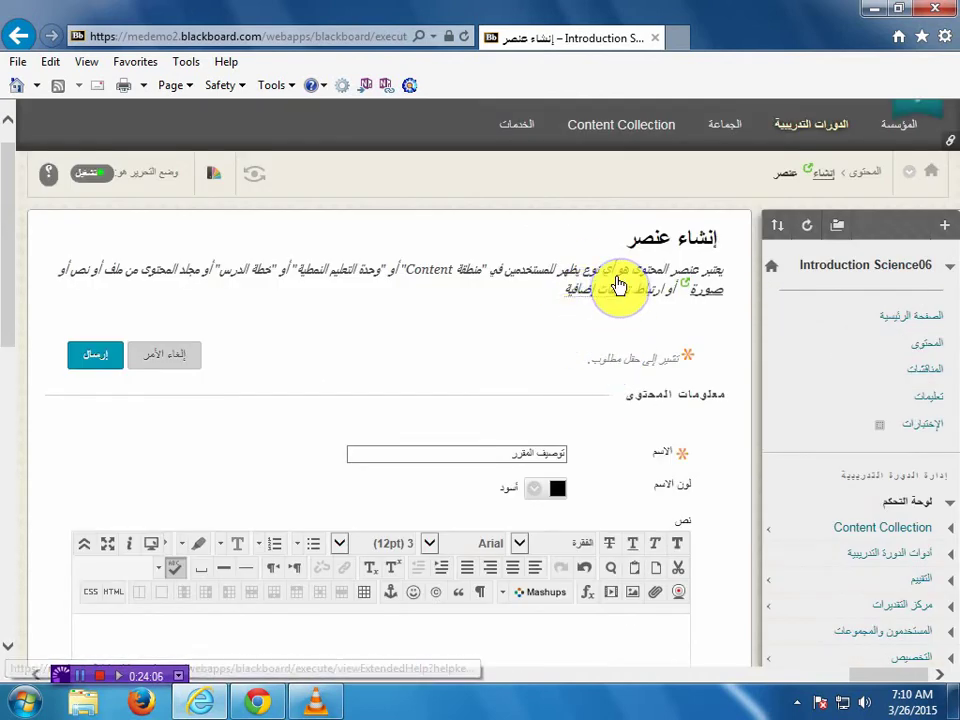
scroll(589, 381, down, 10)
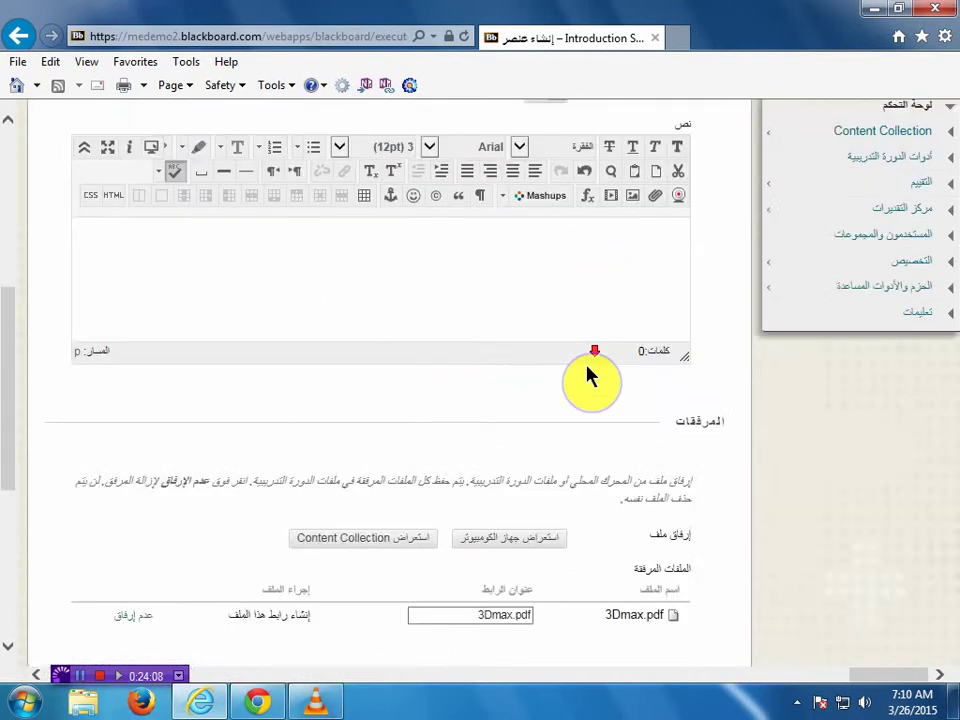
Submit the توصيف المقرر item and reorder it to the top of the content list, above الوحدة الأولى.
click(95, 623)
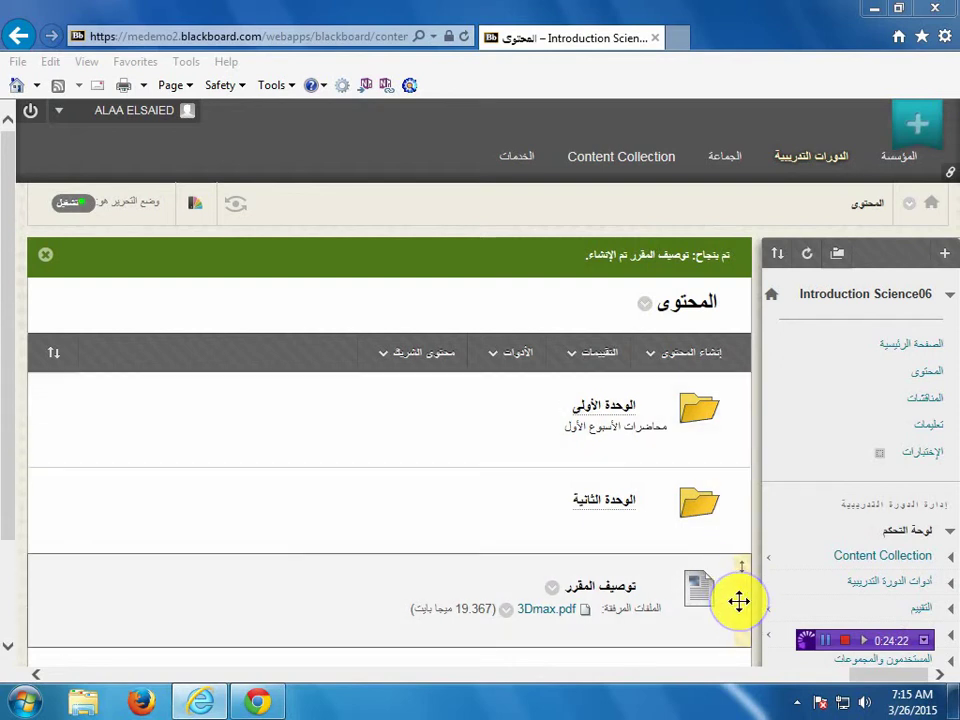
drag(739, 602, 743, 412)
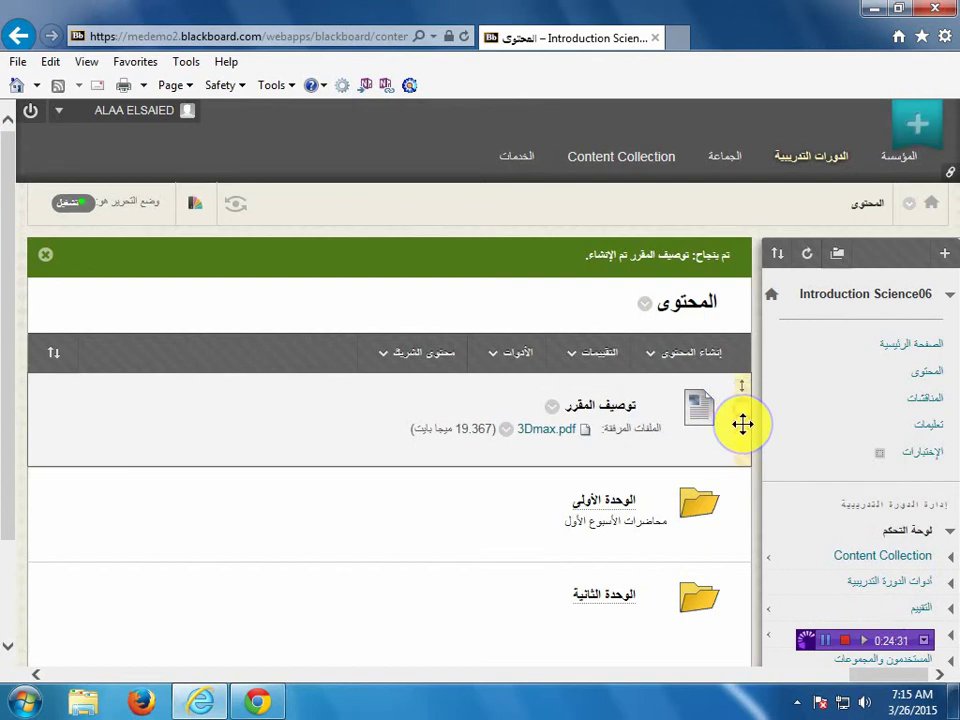
mouse_move(741, 422)
mouse_down()
mouse_move(739, 523)
mouse_move(741, 423)
mouse_up()
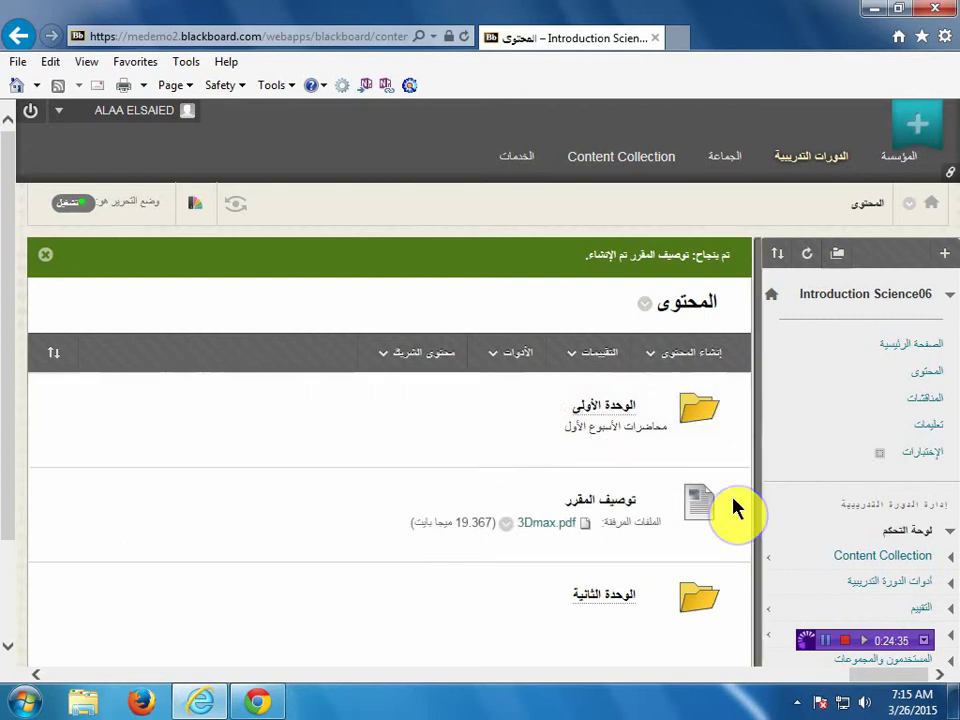
drag(739, 513, 739, 411)
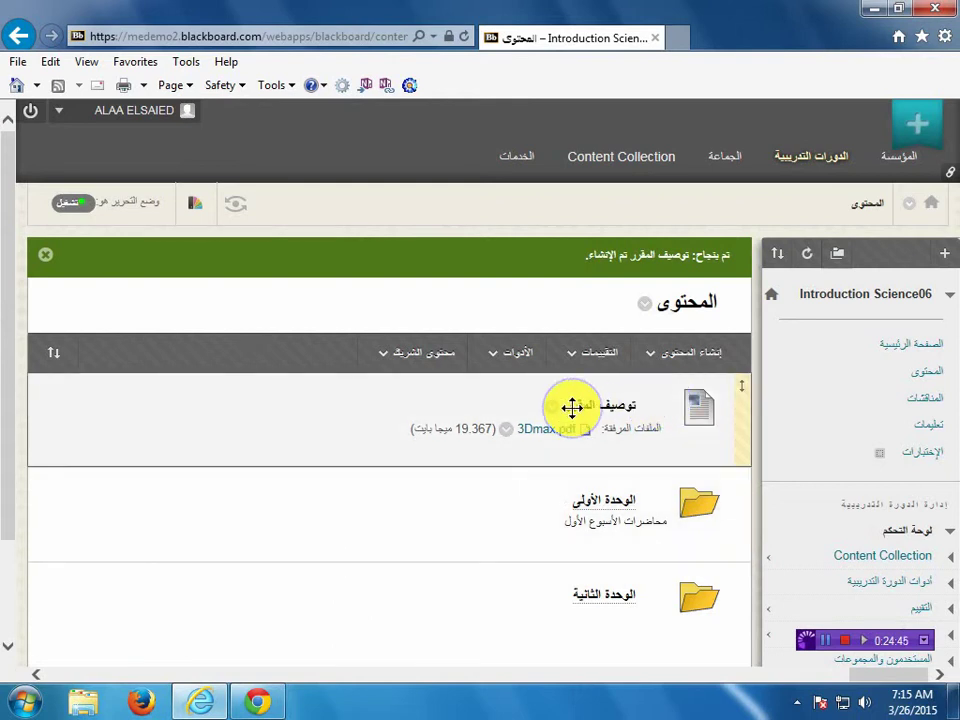
Create an image item named الخلية in the content area, using the labelled cell diagram.
mouse_move(593, 356)
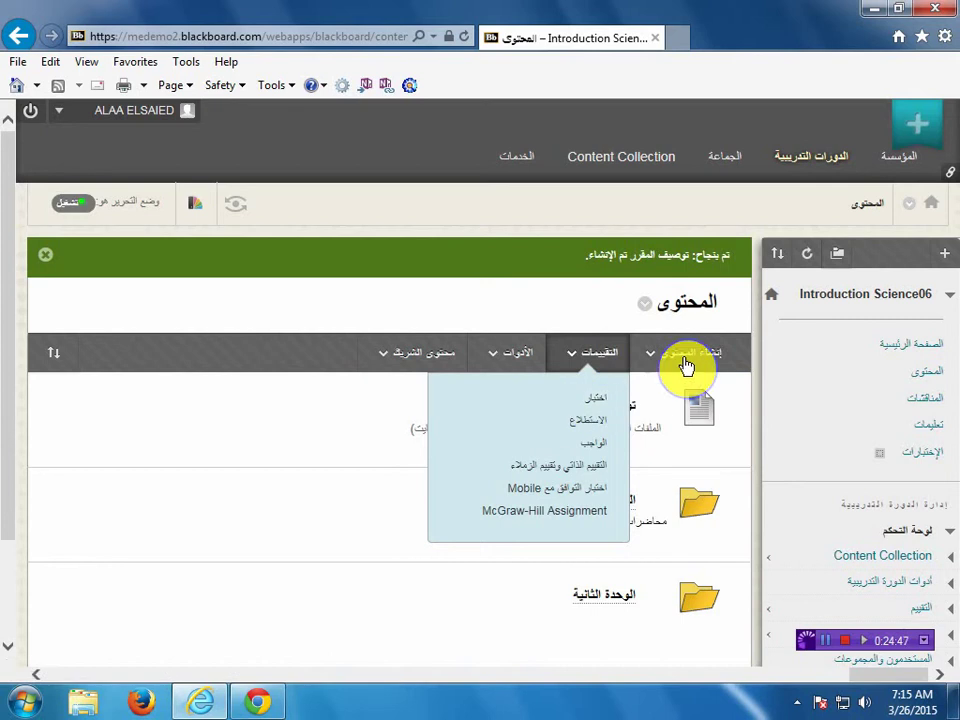
mouse_move(643, 354)
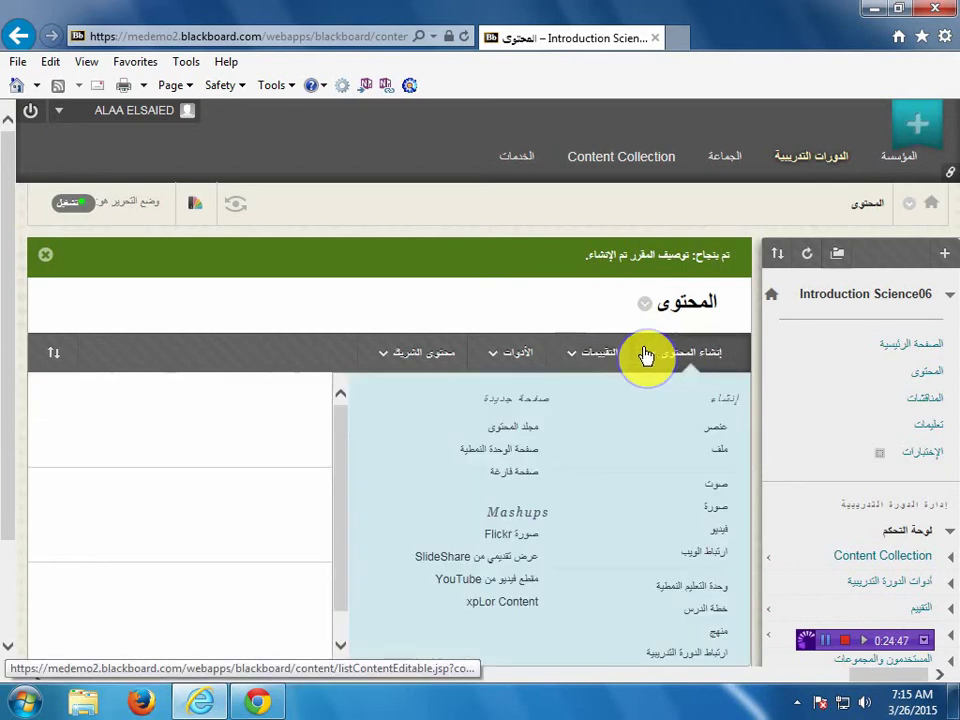
click(717, 518)
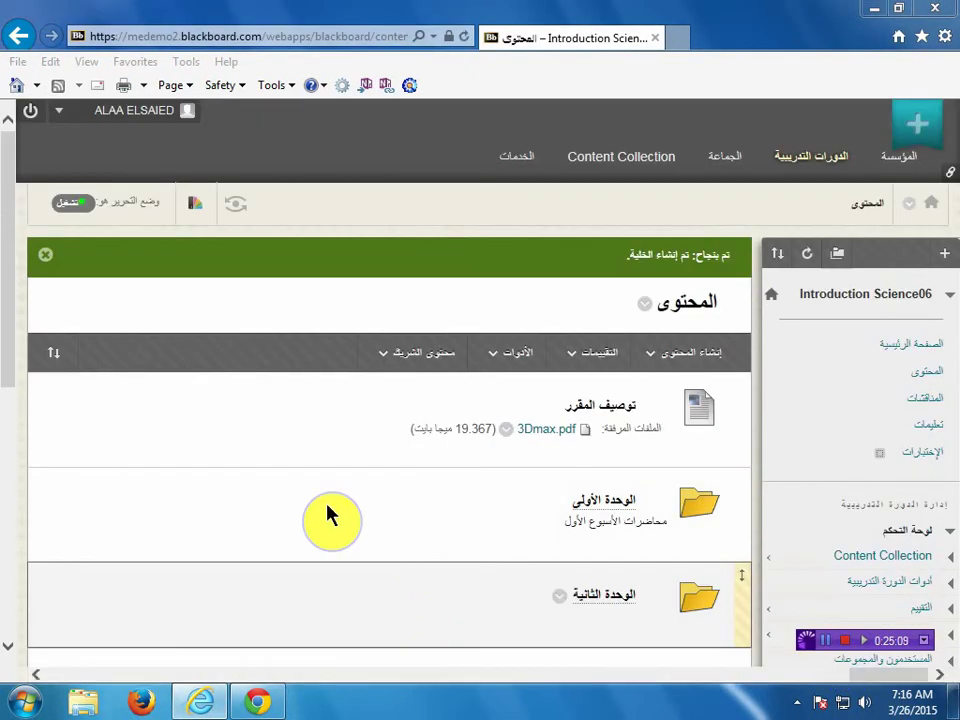
Move the الخلية image item to the top of the content list, above توصيف المقرر.
click(6, 305)
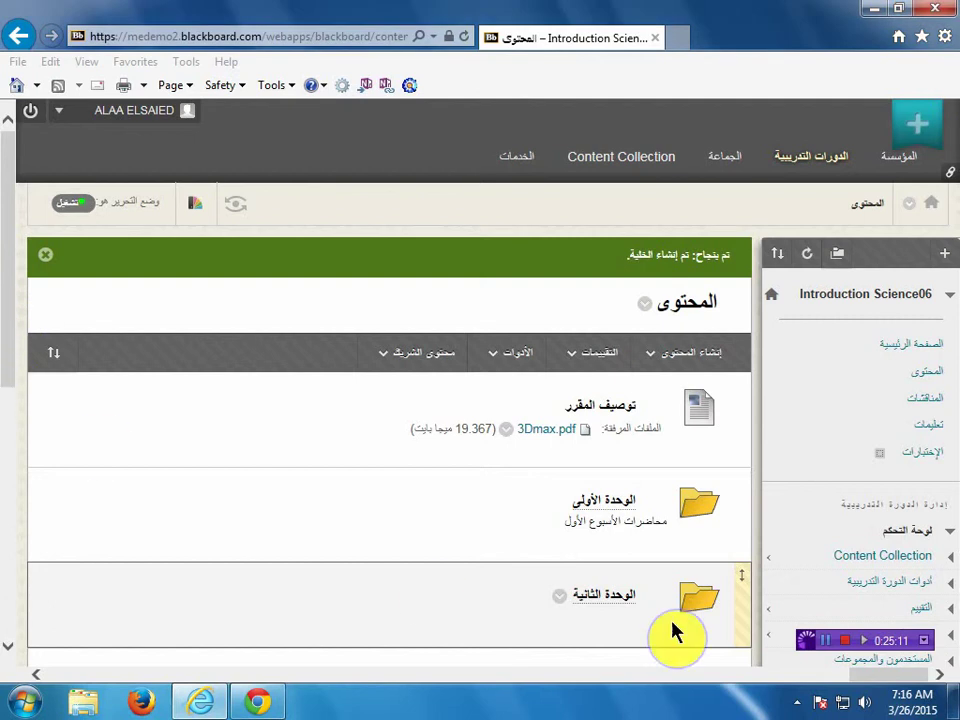
scroll(826, 645, down, 1)
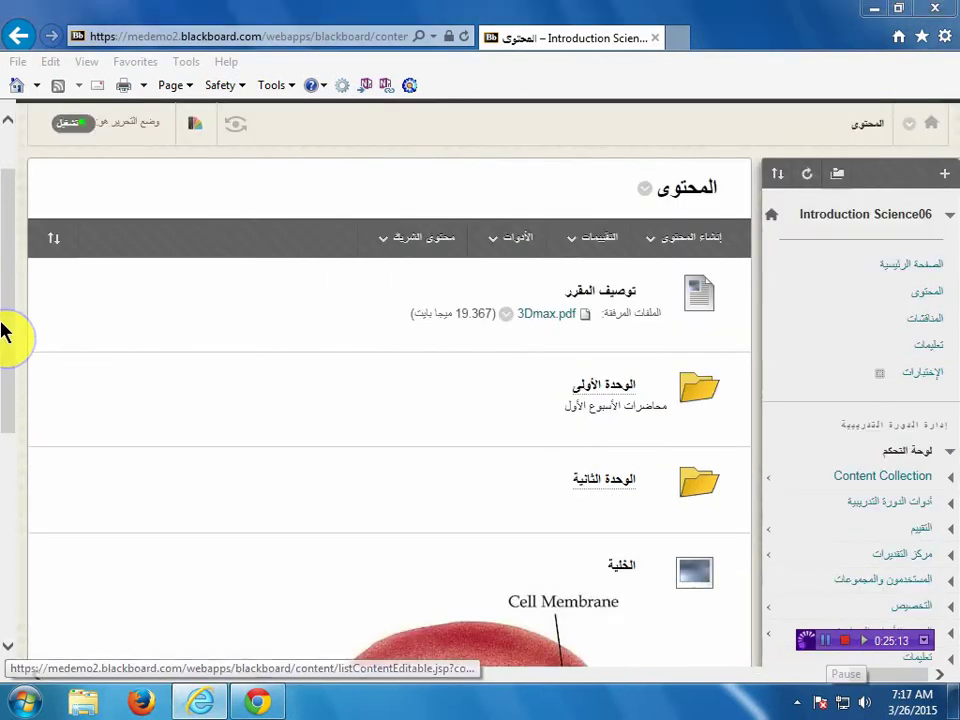
drag(9, 321, 15, 452)
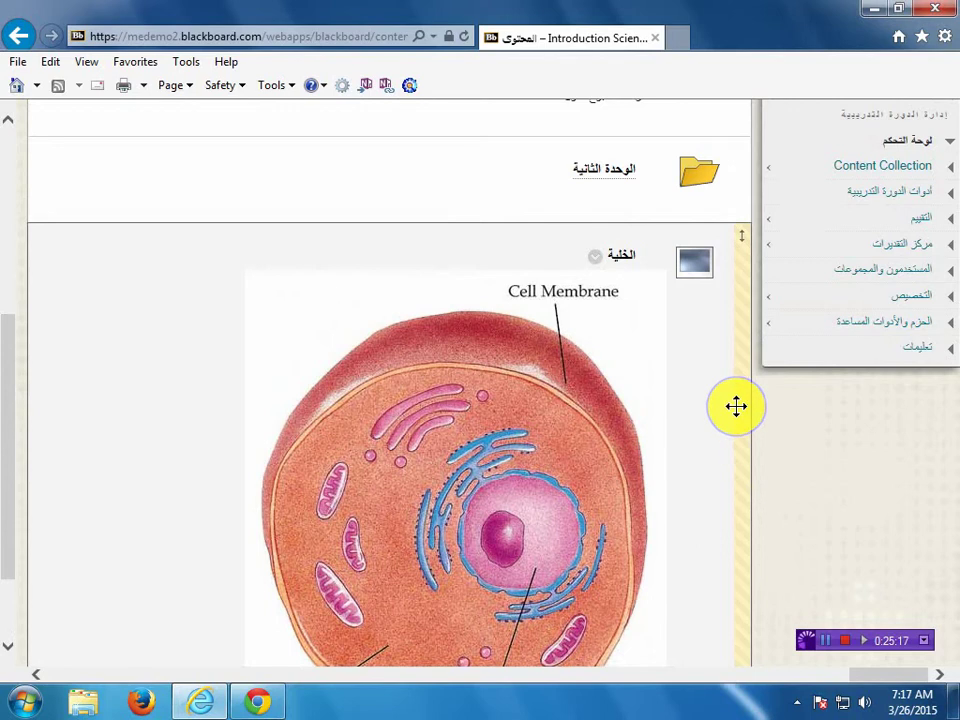
scroll(737, 406, up, 3)
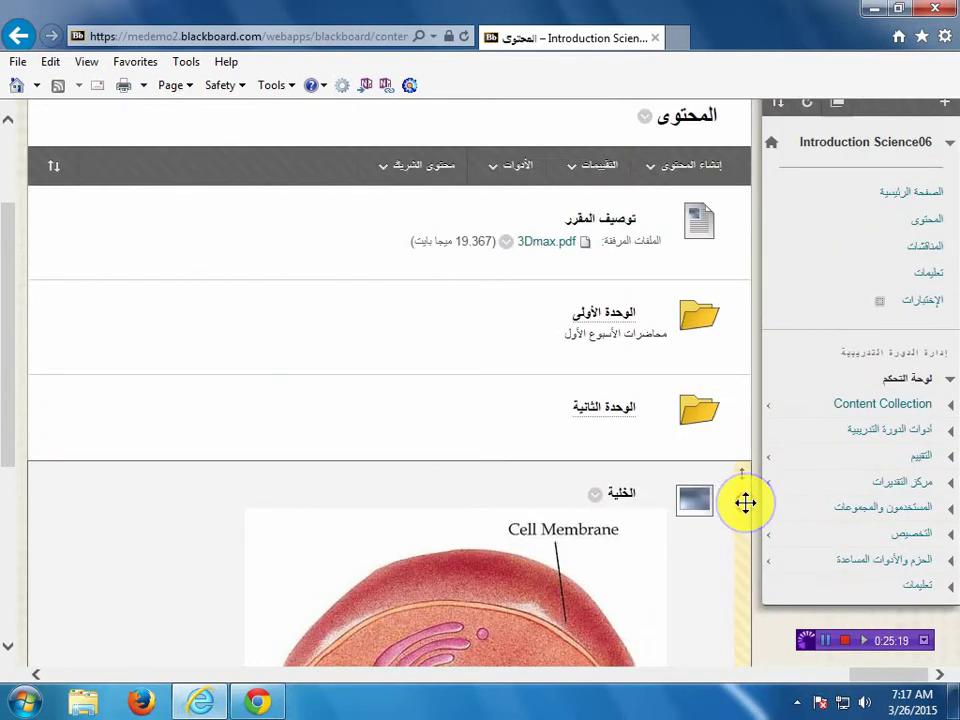
drag(745, 503, 743, 210)
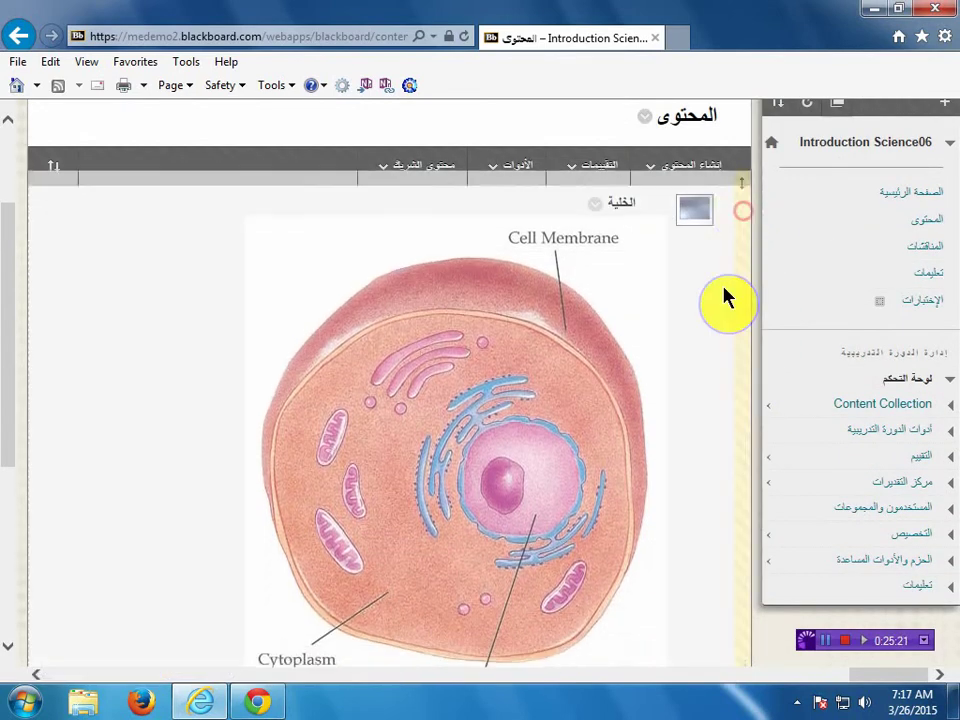
Examine the الخلية cell diagram and its labels together with the order of the items and unit folders below it.
scroll(699, 392, down, 6)
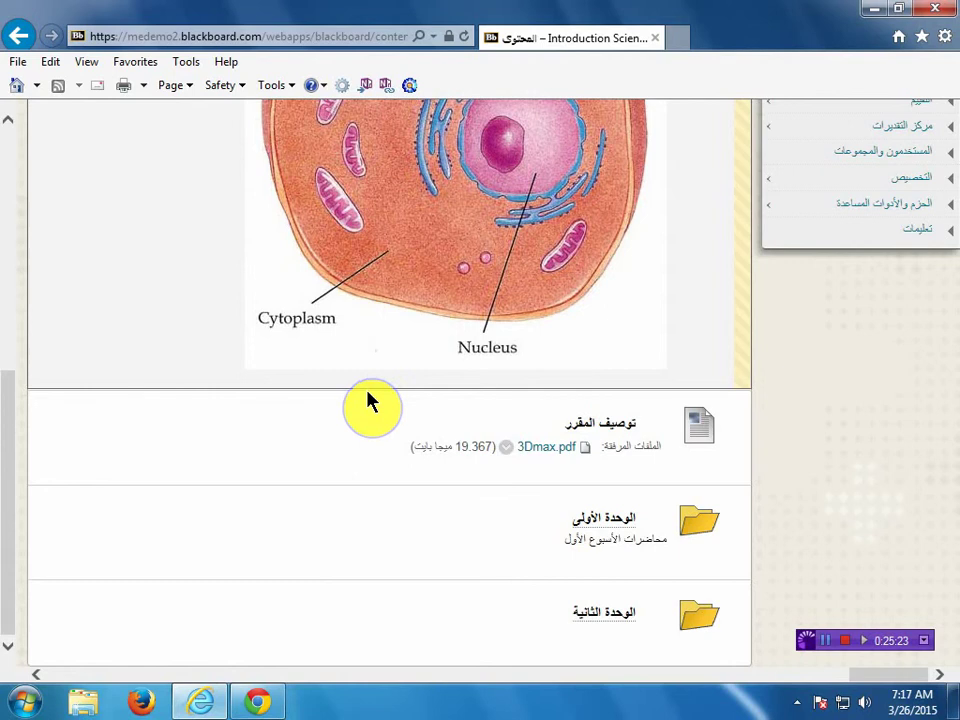
scroll(656, 326, up, 5)
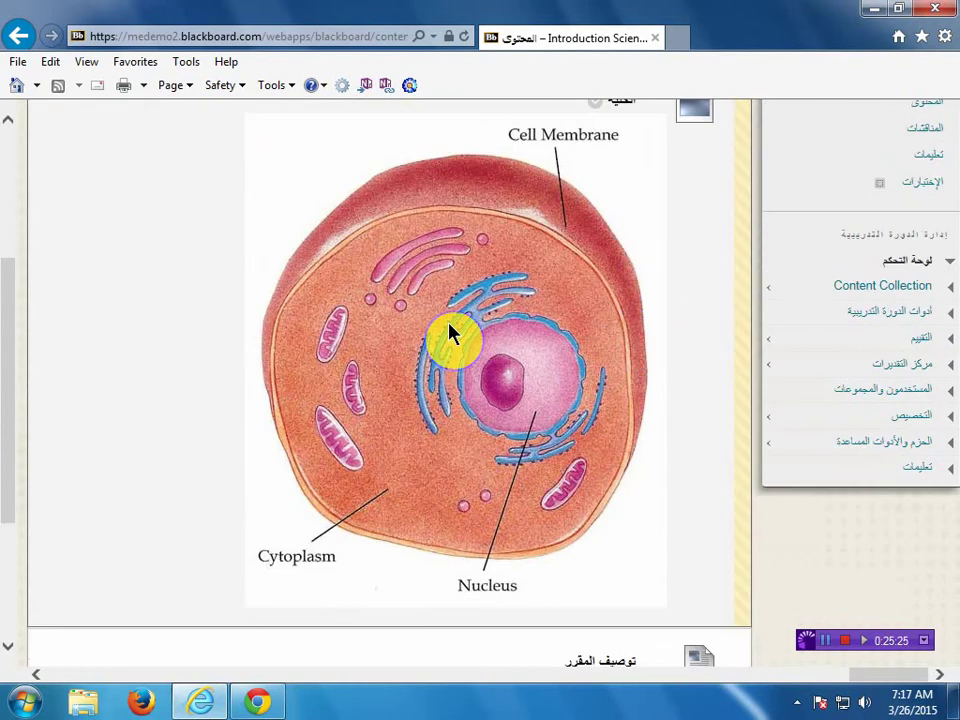
scroll(450, 333, up, 5)
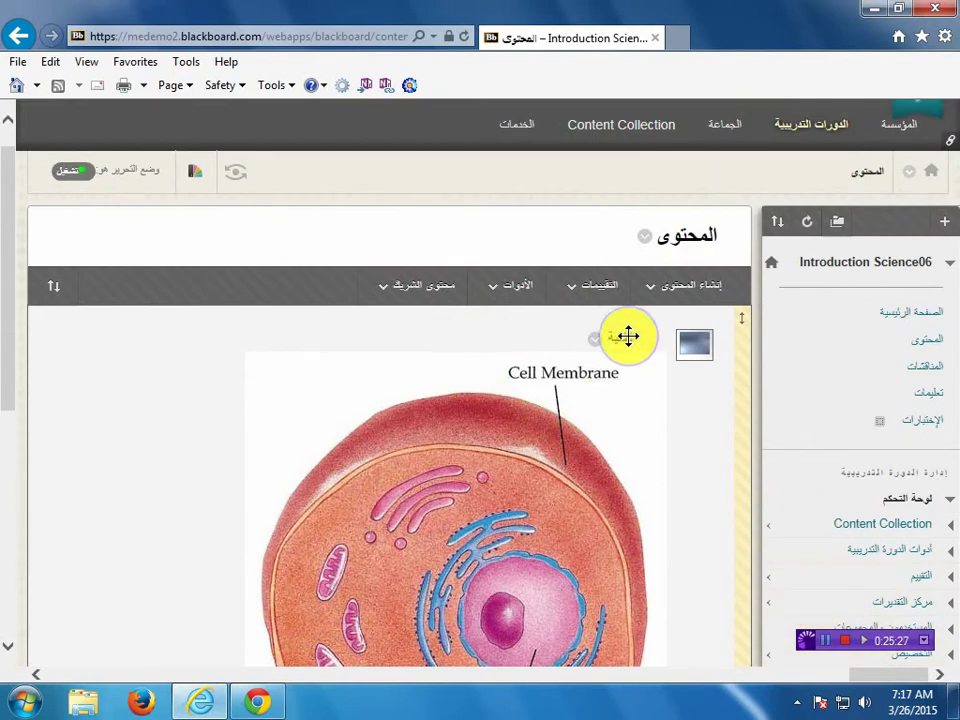
scroll(597, 502, down, 8)
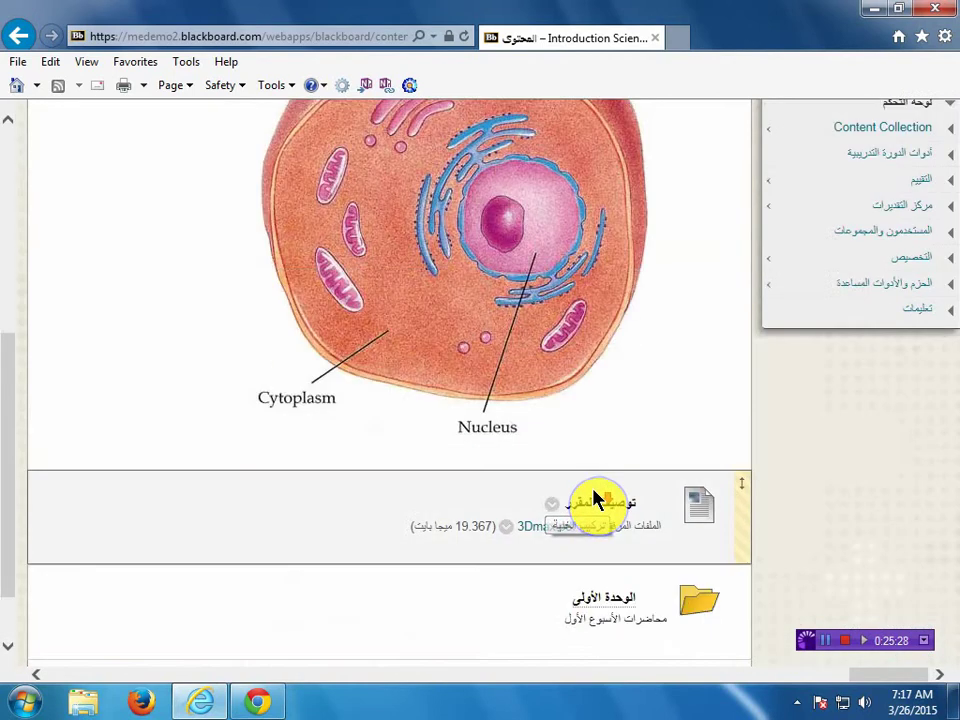
scroll(553, 463, up, 8)
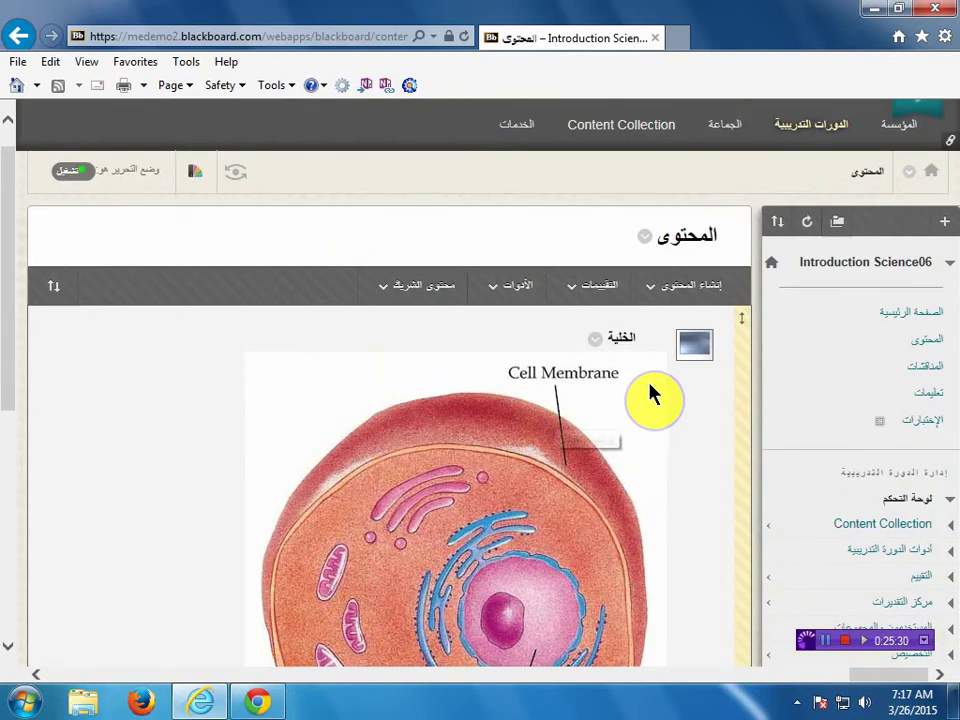
scroll(611, 491, down, 10)
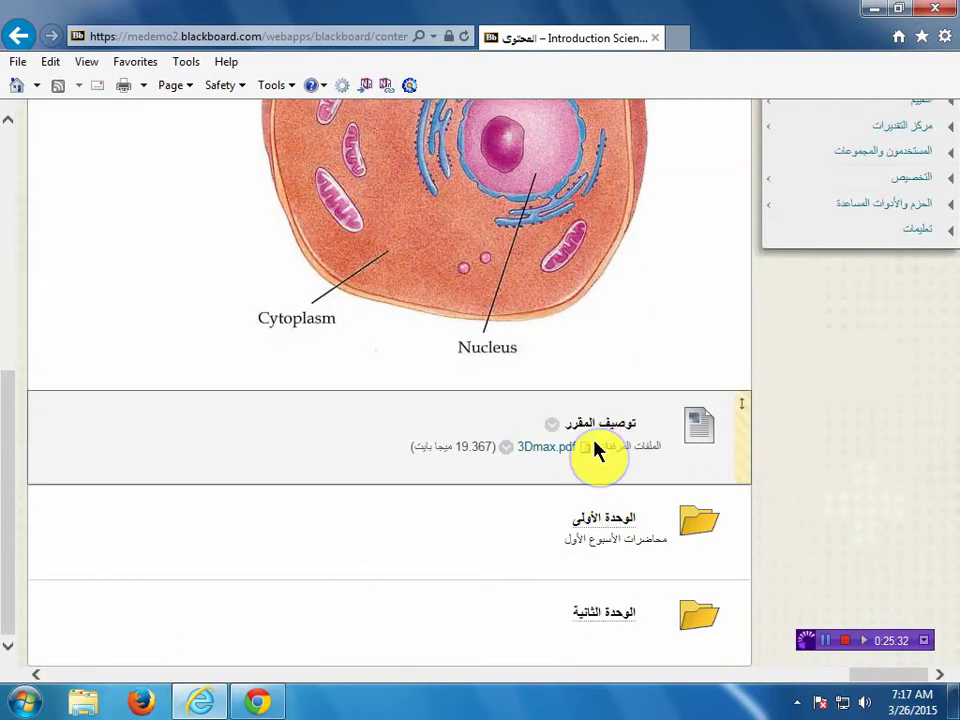
scroll(285, 512, up, 10)
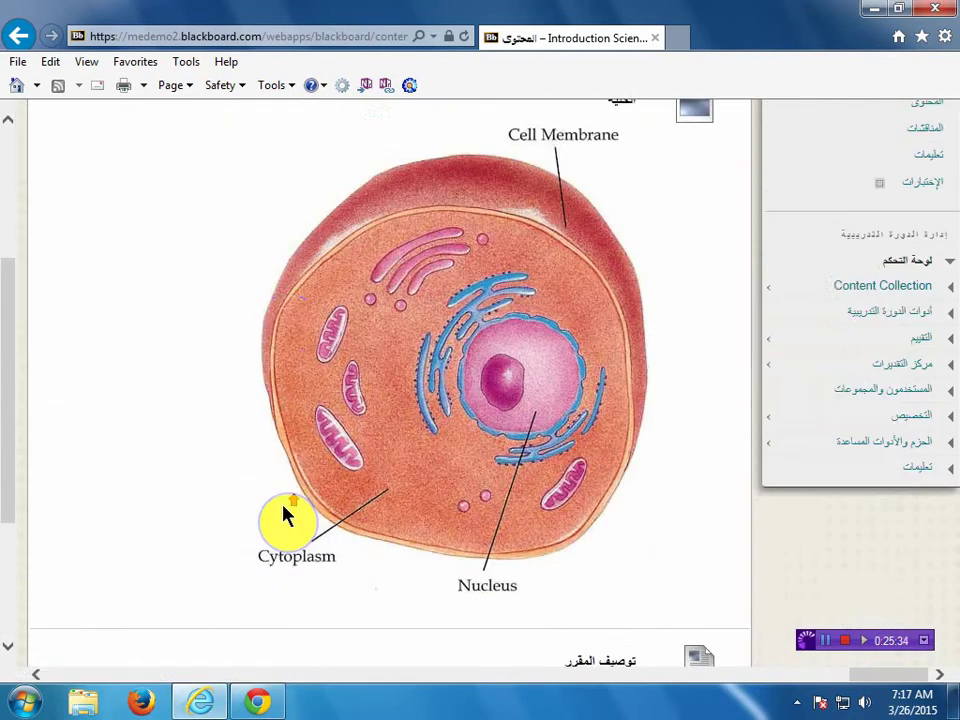
scroll(700, 500, down, 2)
scroll(672, 490, down, 2)
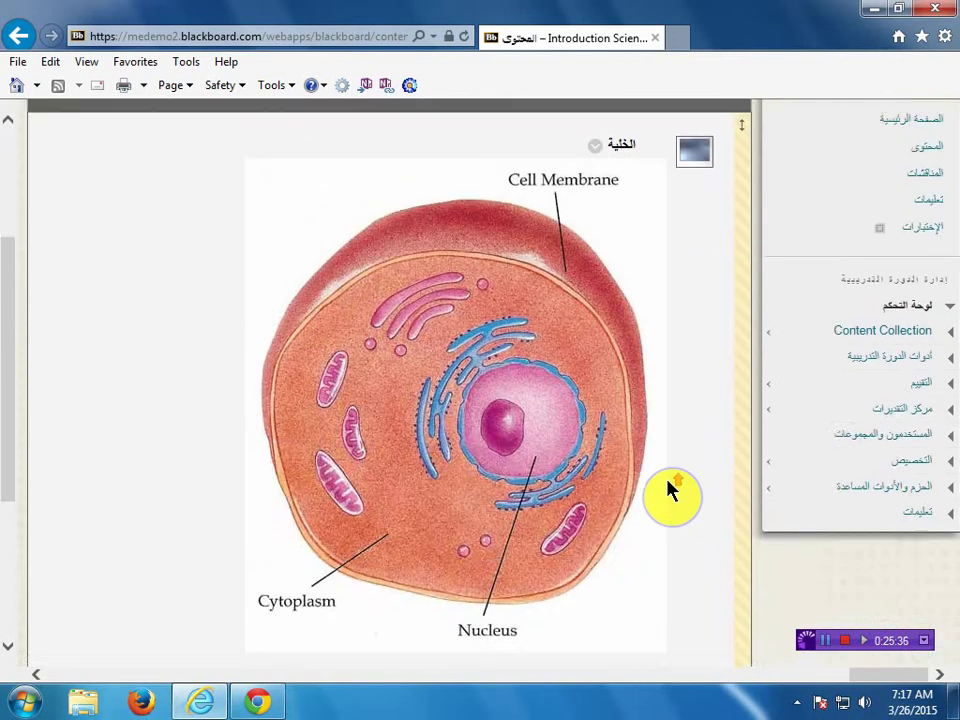
scroll(672, 490, up, 5)
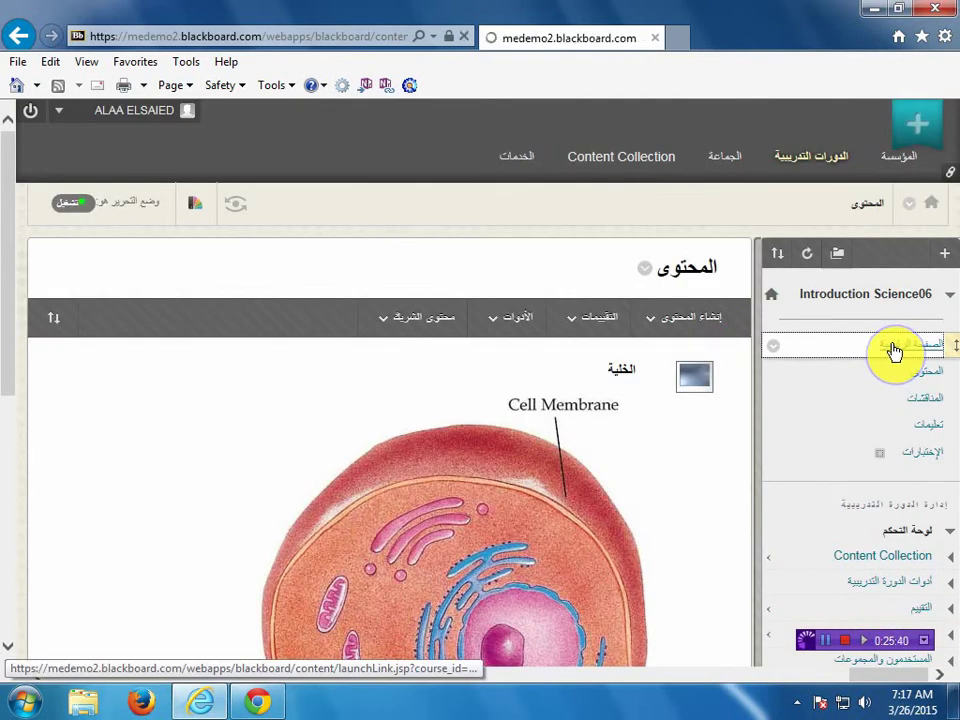
Turn edit mode off from the course's الصفحة الرئيسية and open the المحتوى area as students see it.
click(896, 352)
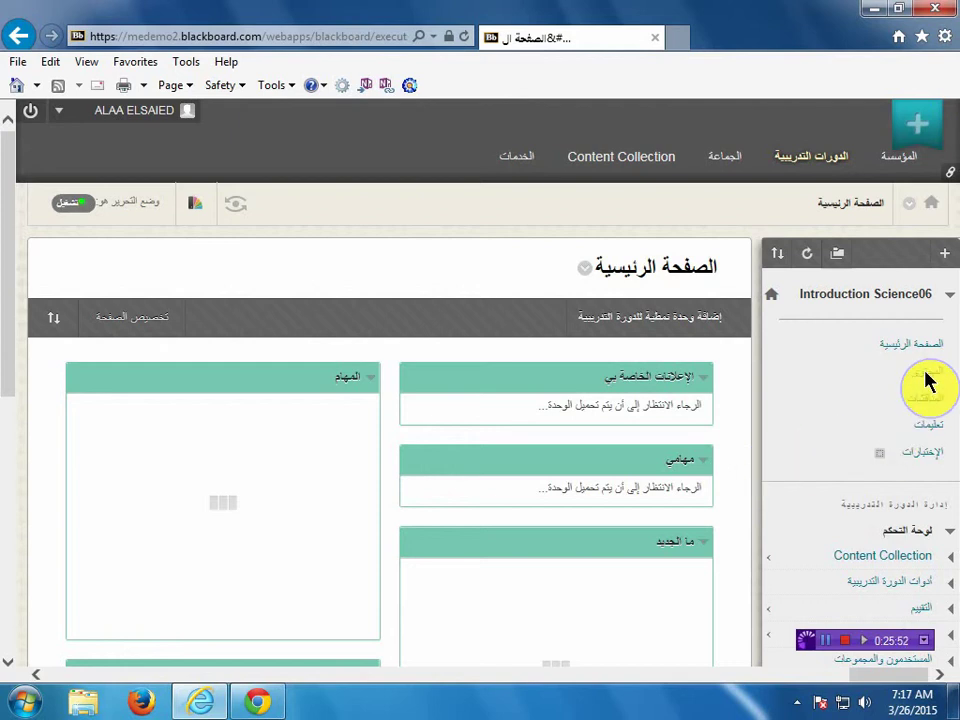
click(932, 393)
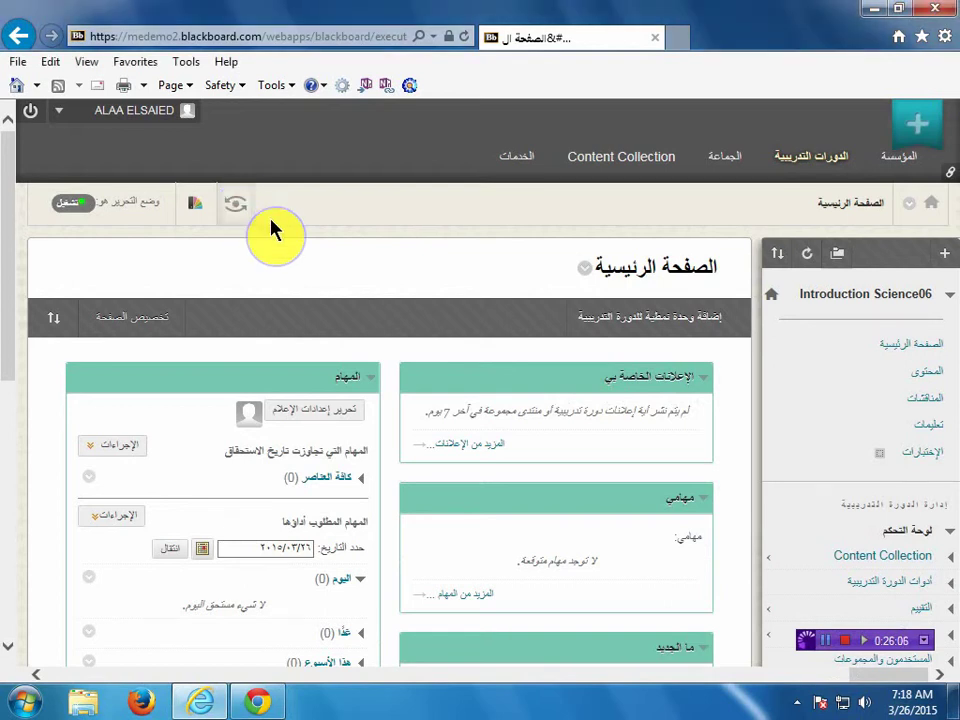
scroll(531, 386, down, 3)
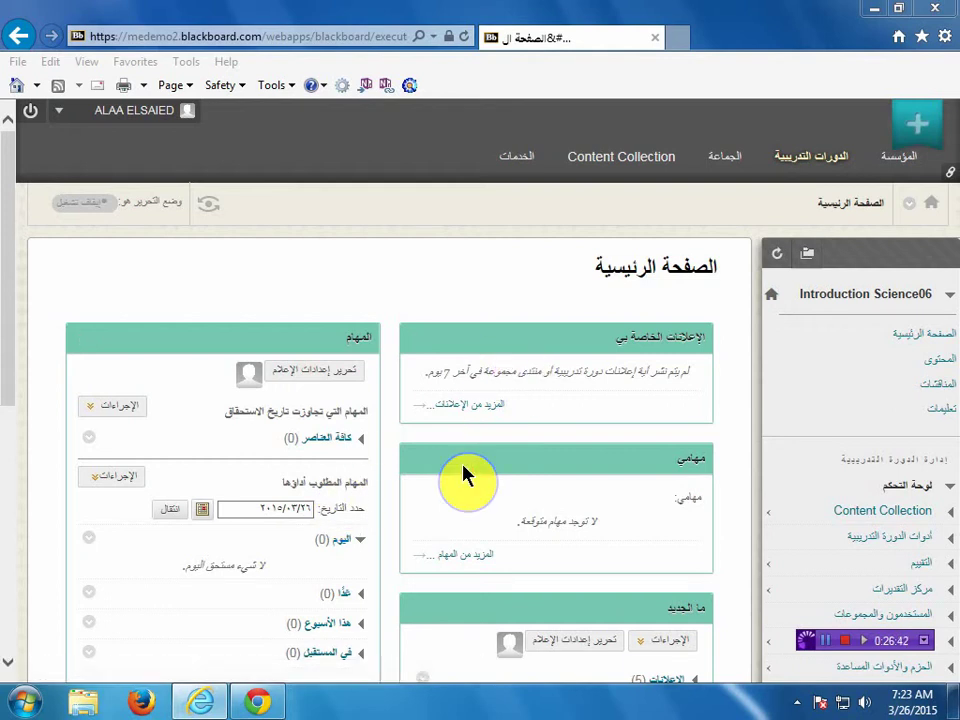
click(936, 369)
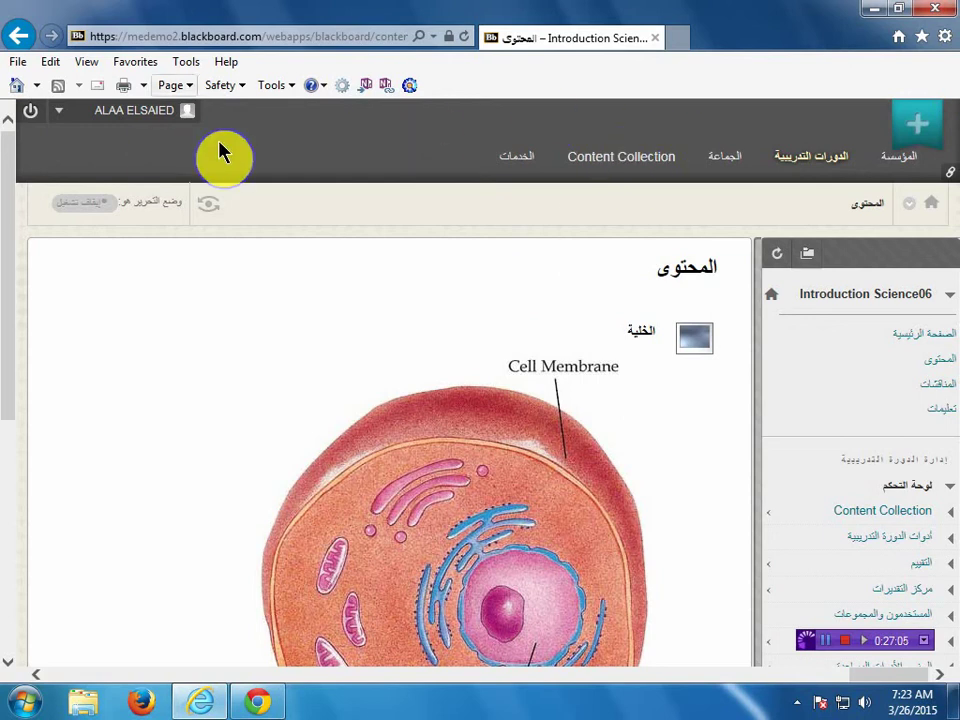
Review the cell image, توصيف المقرر item with its 3Dmax.pdf attachment, and unit folders with edit mode off.
scroll(403, 418, down, 5)
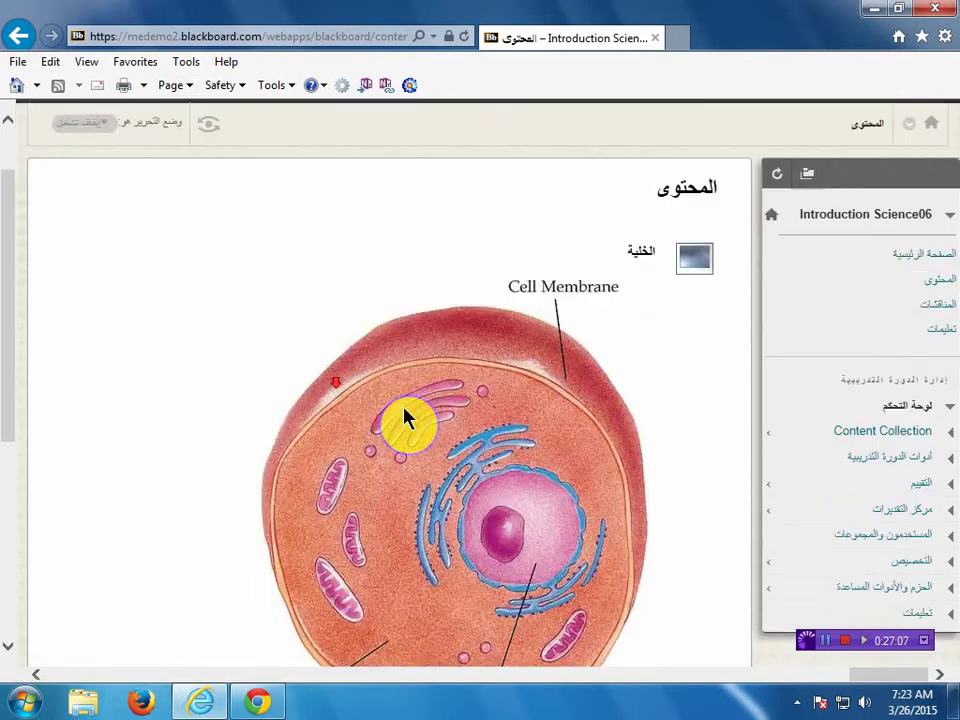
scroll(789, 439, up, 5)
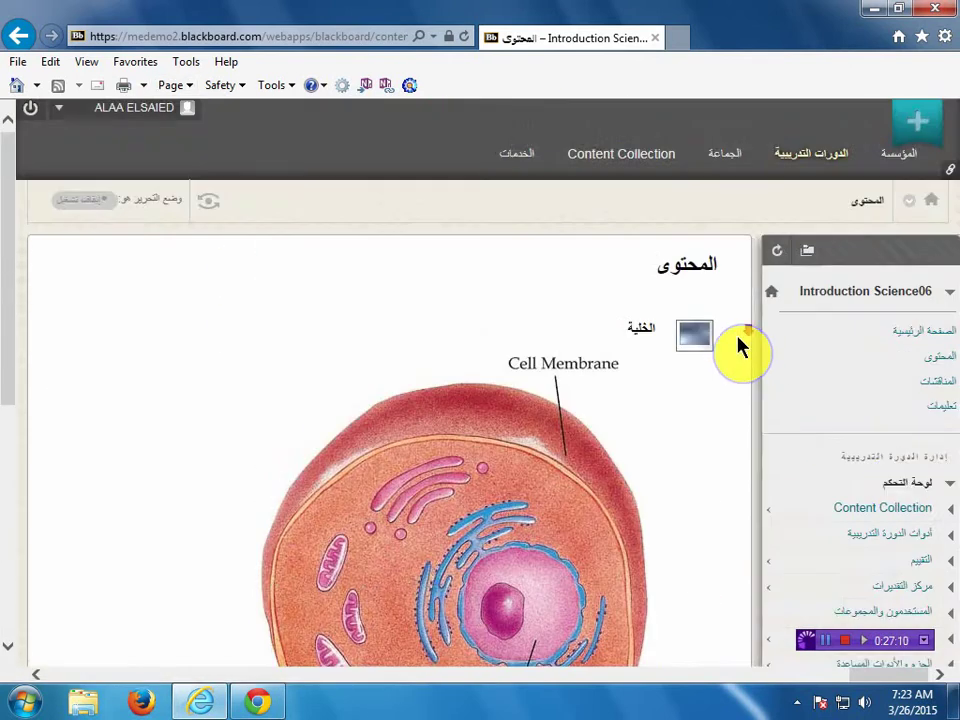
scroll(740, 348, down, 5)
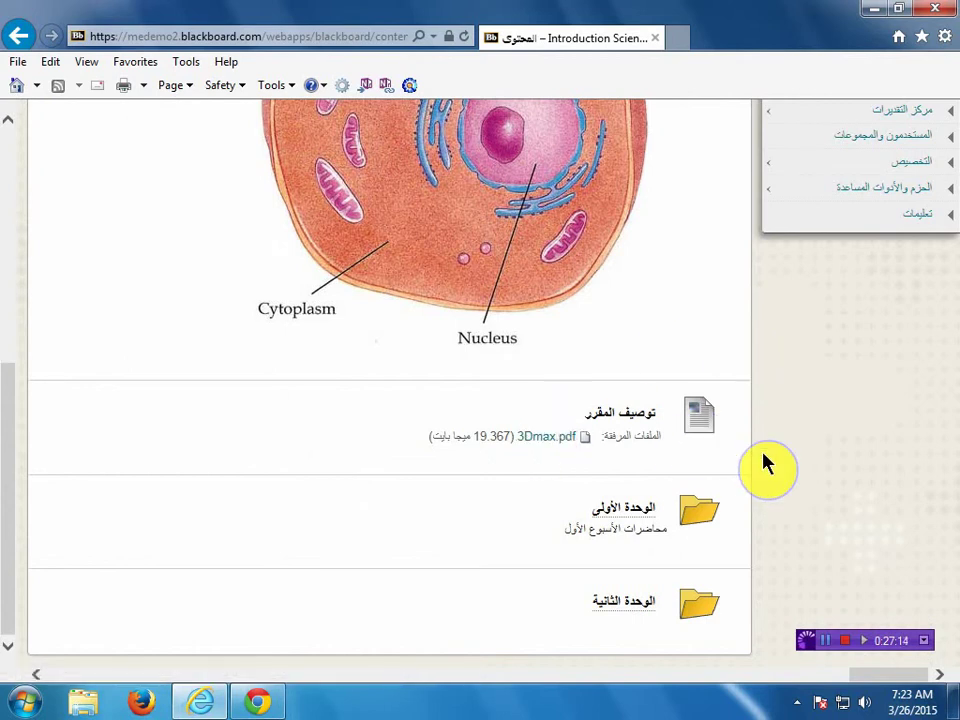
scroll(632, 504, up, 5)
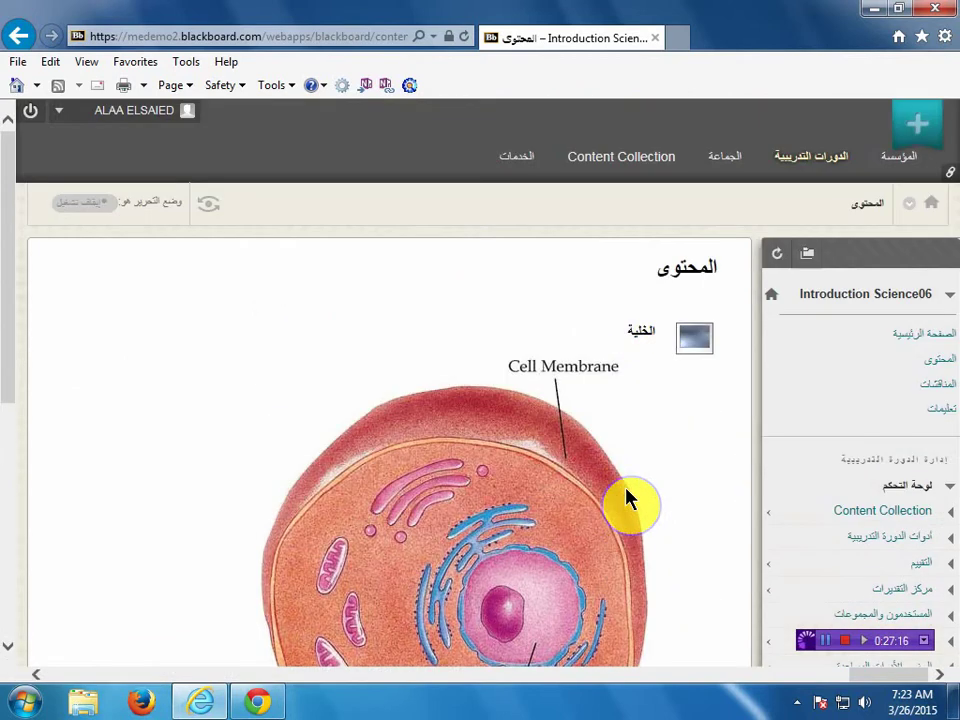
scroll(647, 356, down, 5)
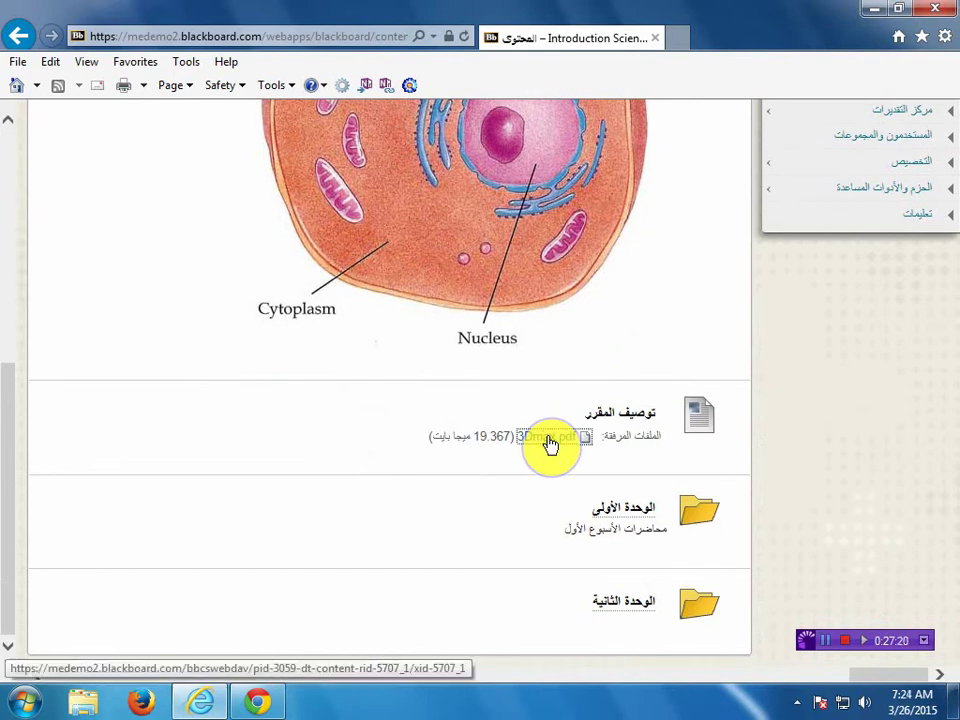
click(660, 446)
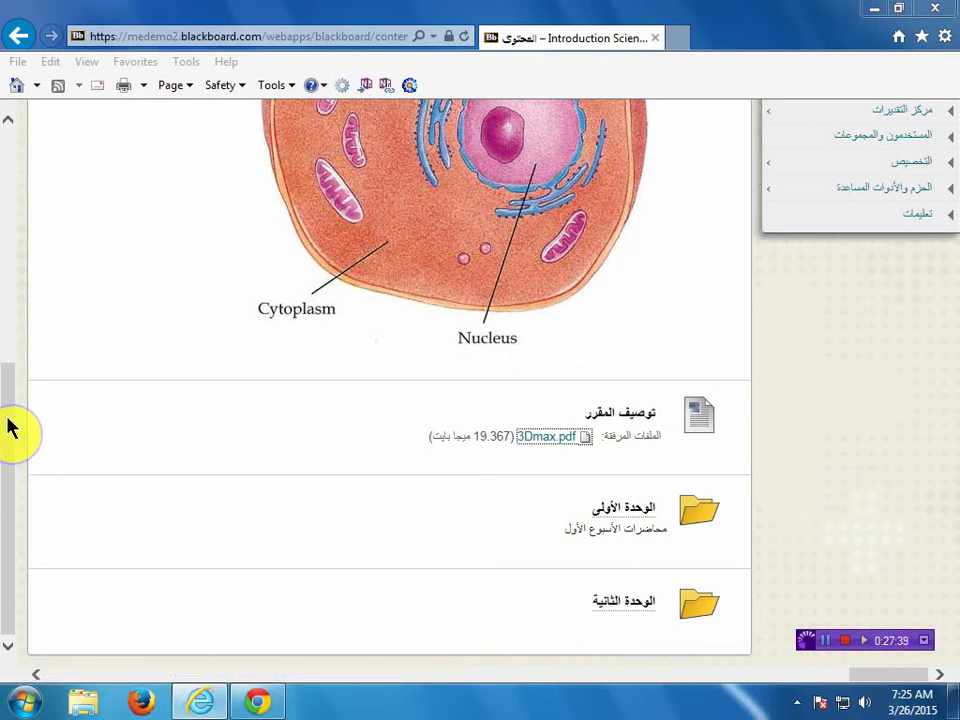
Turn edit mode back on for the المحتوى area and bring its unit folders into view.
drag(8, 428, 21, 189)
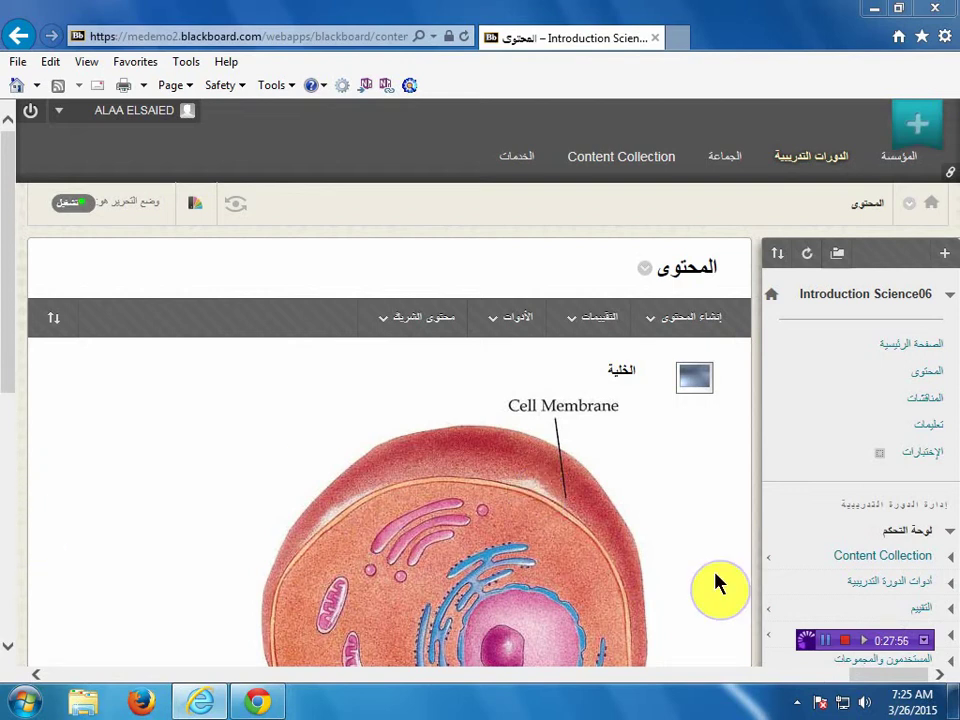
click(15, 633)
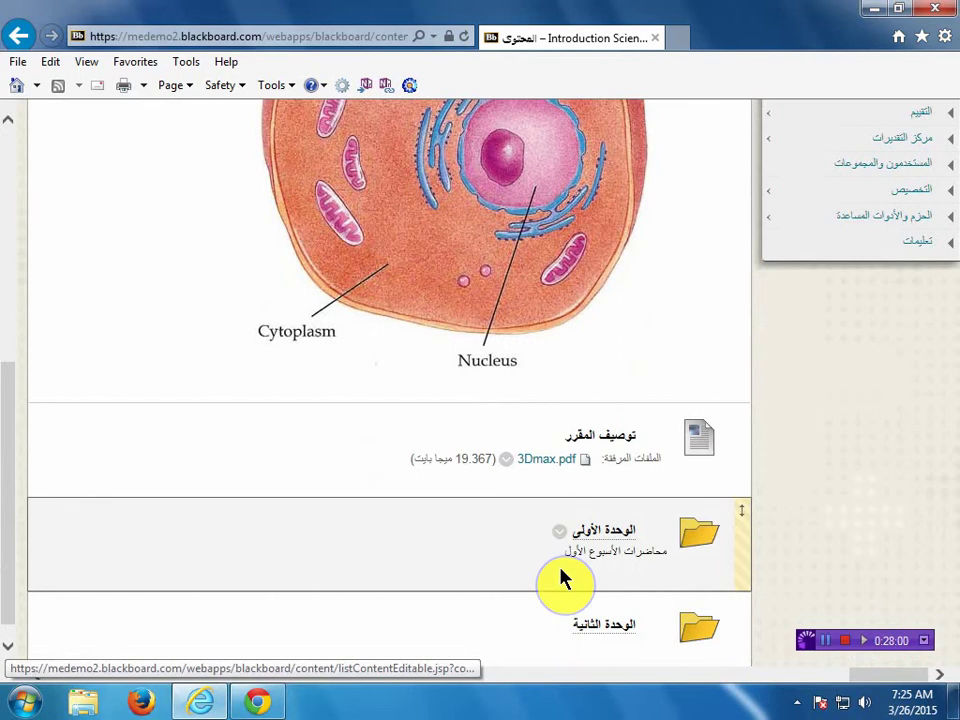